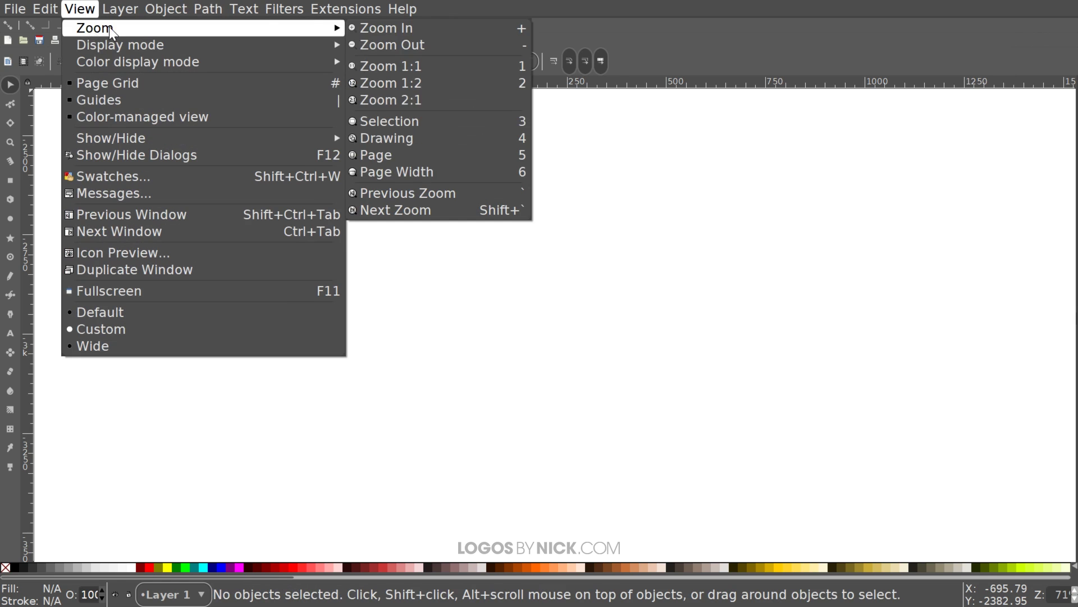
Step: Bring up the View > Zoom submenu choices for the empty page
mouse_move(251, 28)
Step: Zoom to 1:1, open Align (relative to Last selected) and Fill and Stroke, then pick Ellipse
left_click(422, 66)
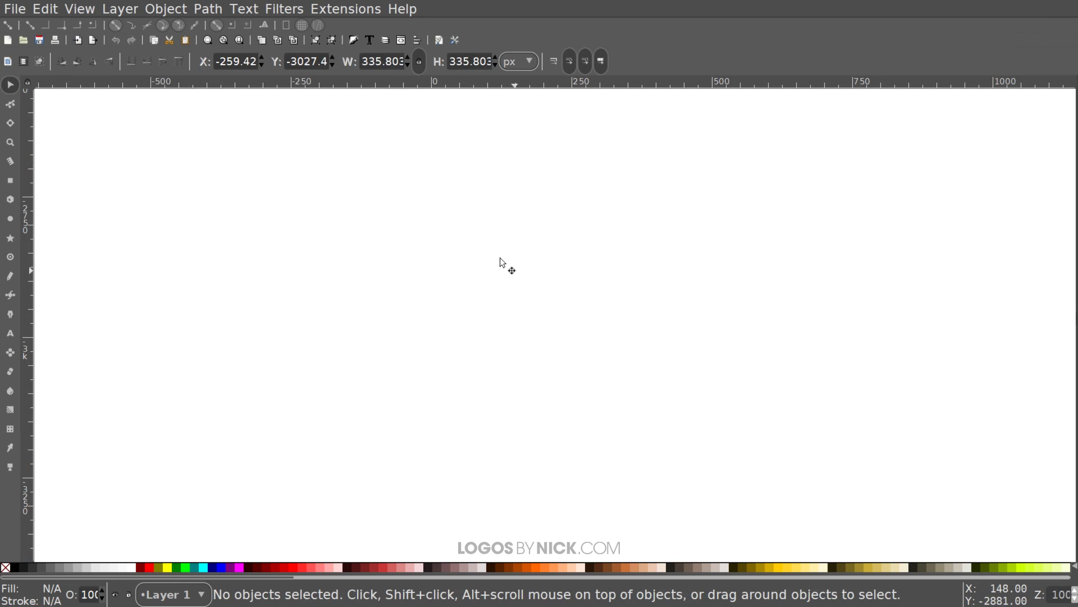
left_click(417, 41)
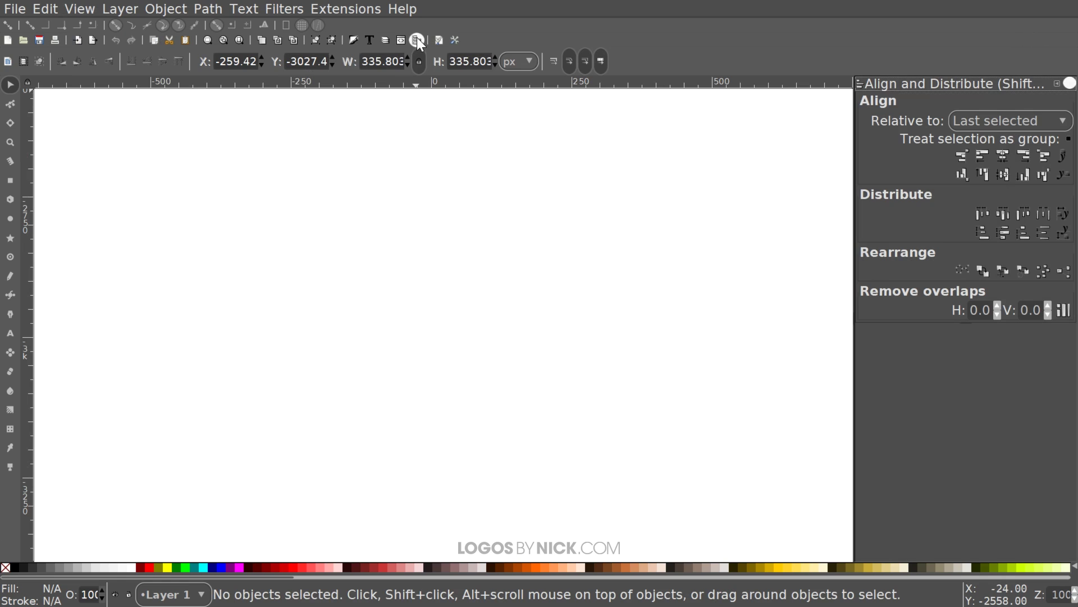
left_click(1031, 115)
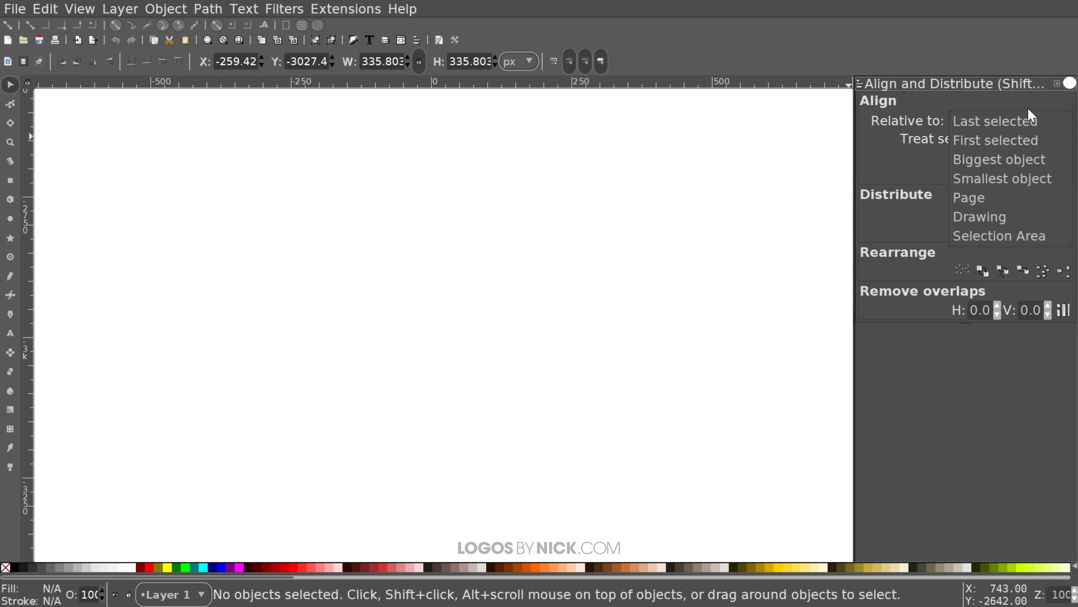
left_click(1030, 115)
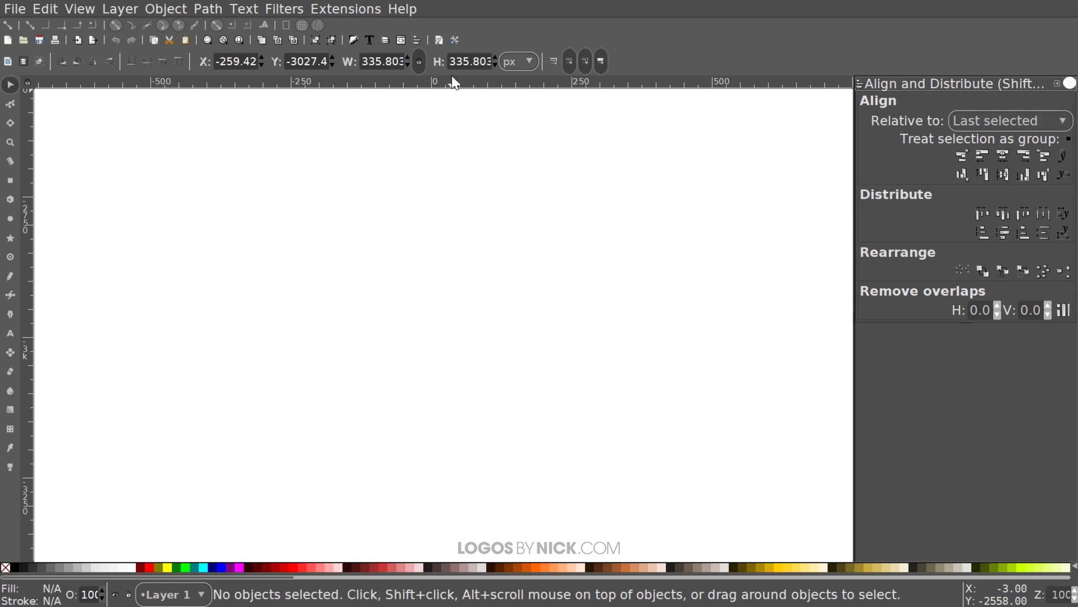
left_click(353, 40)
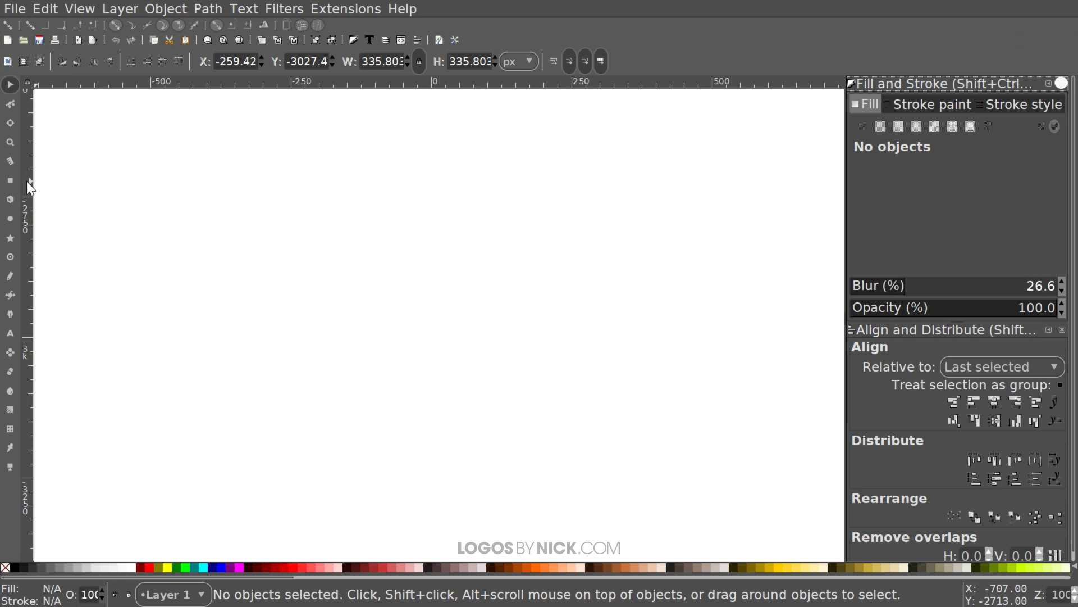
left_click(11, 220)
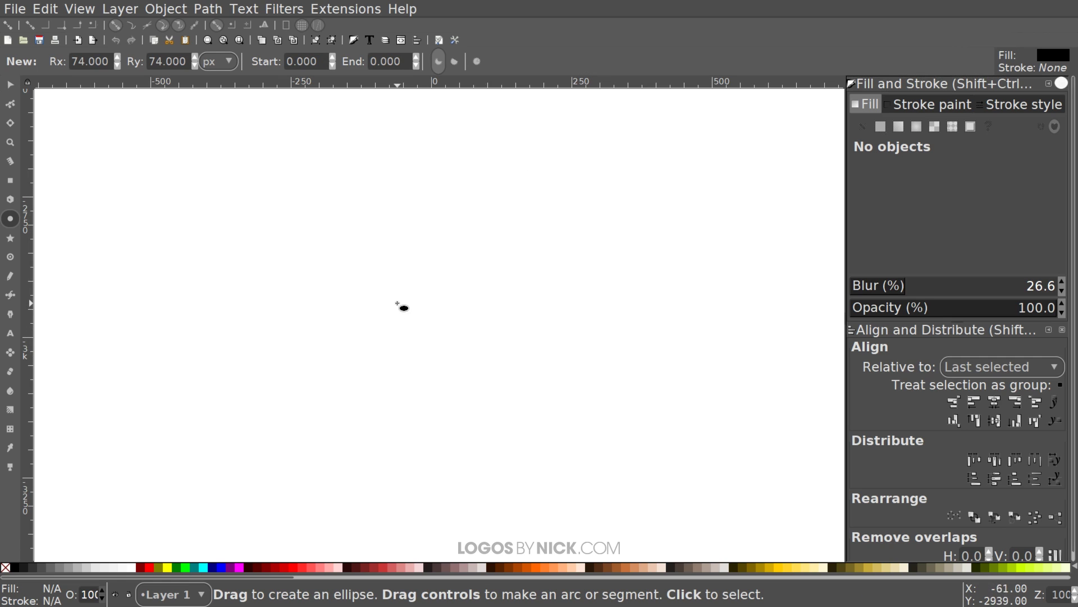
Step: Draw a black circle on the page and convert it to a path
left_click_drag(397, 304, 474, 371)
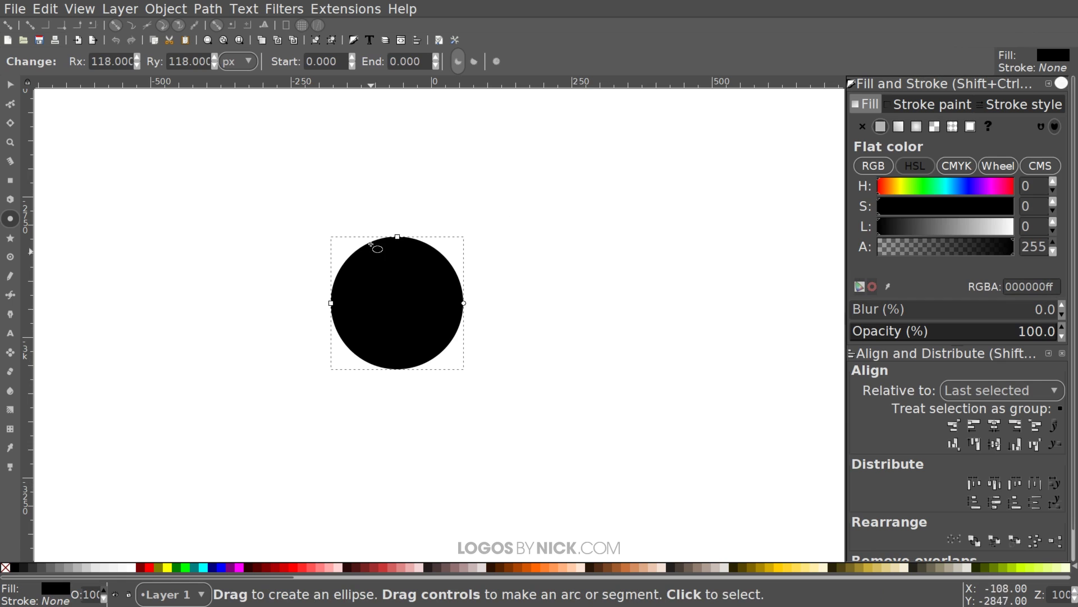
left_click(217, 9)
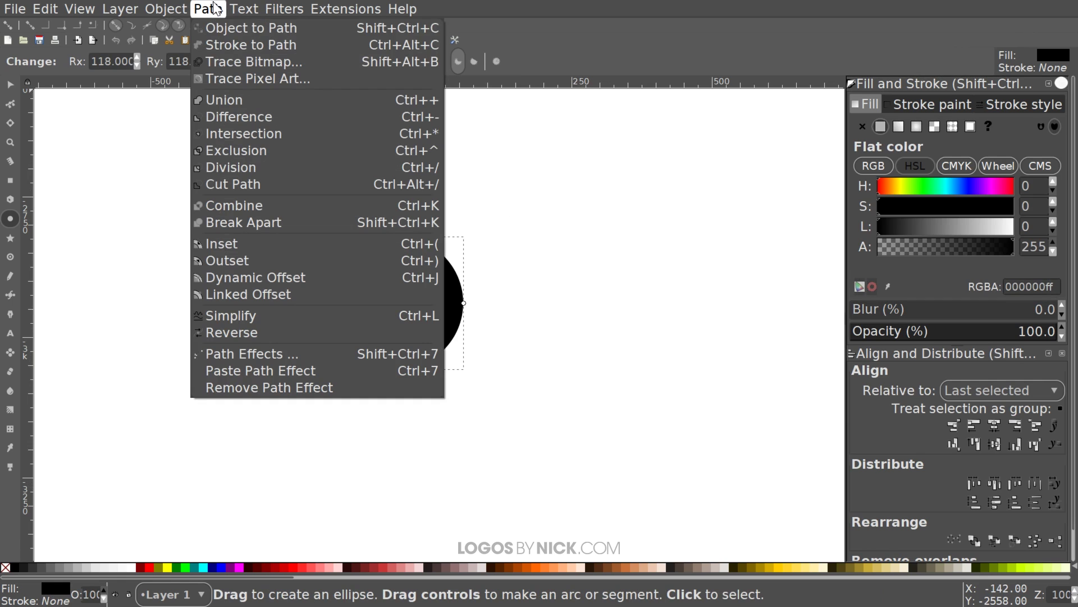
left_click(228, 29)
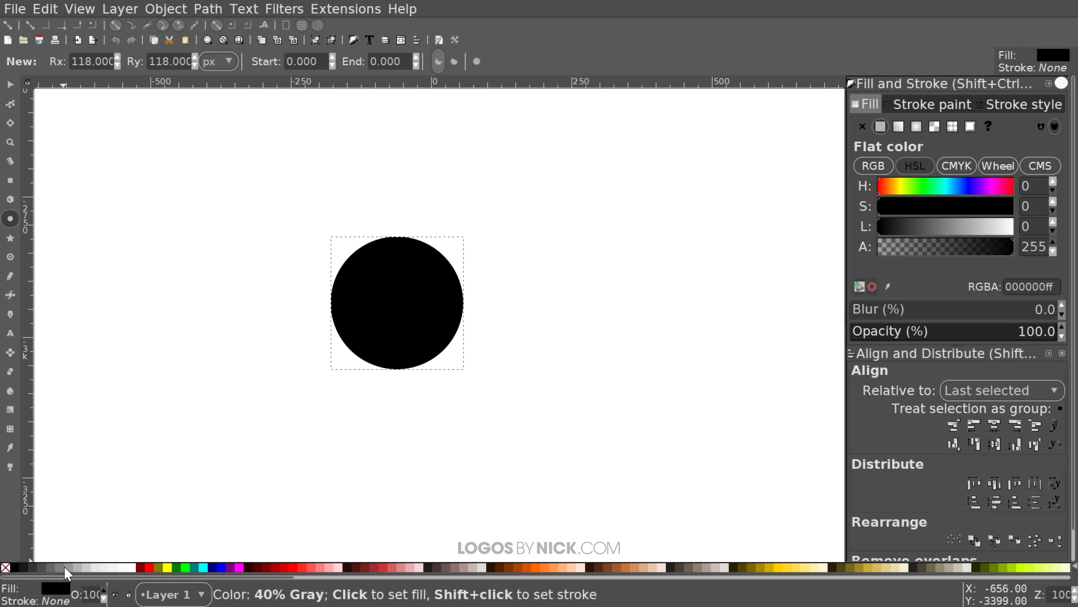
Step: Keep the circle's fill black, recentre the view, and blur it to 27.4%
left_click(50, 571)
left_click(15, 568)
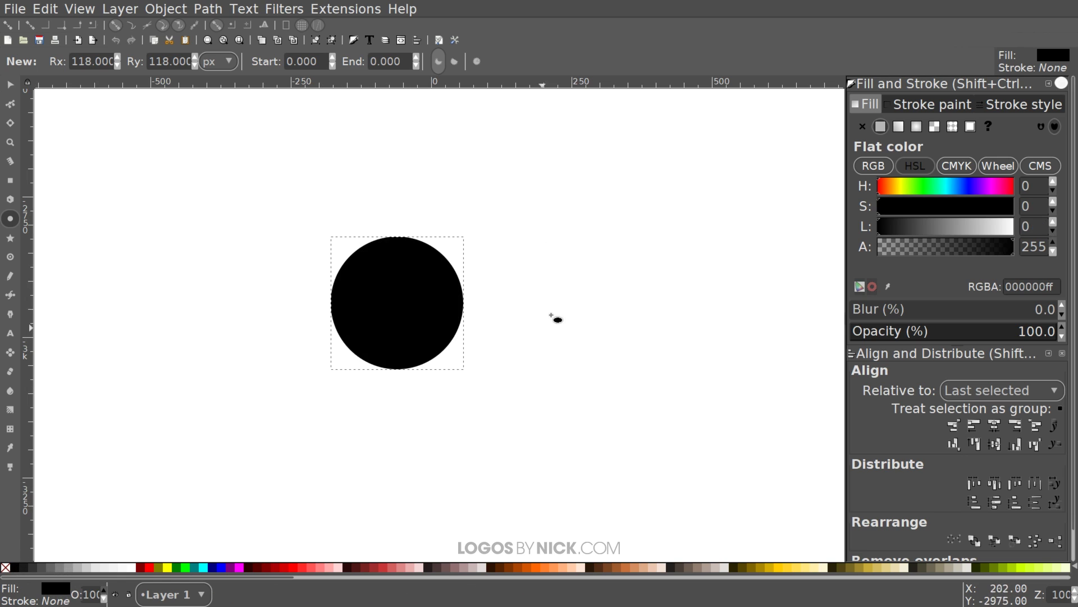
left_click_drag(582, 275, 662, 264)
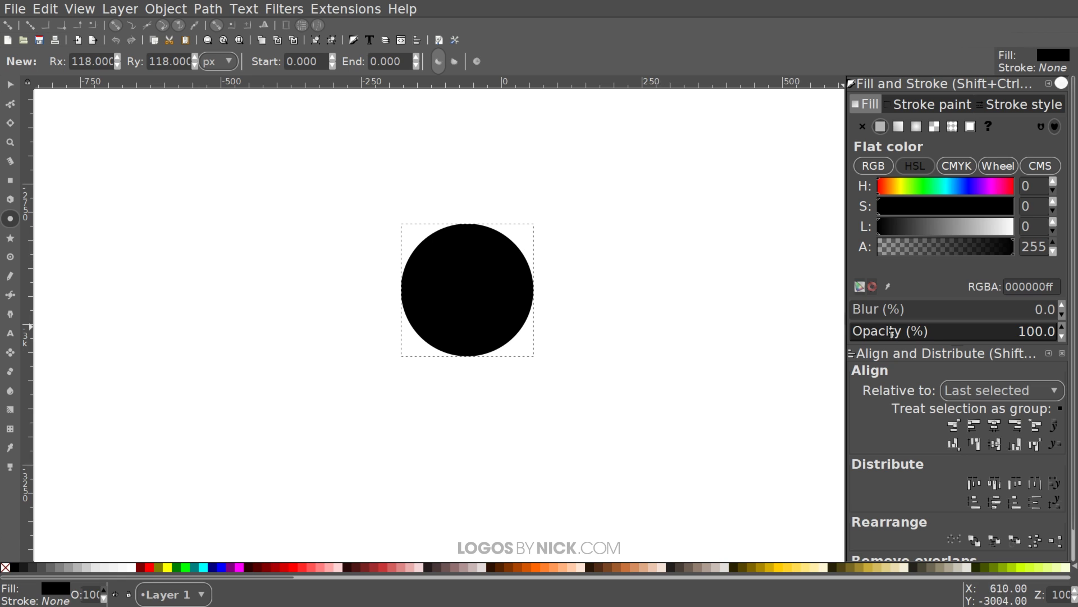
left_click_drag(867, 308, 906, 311)
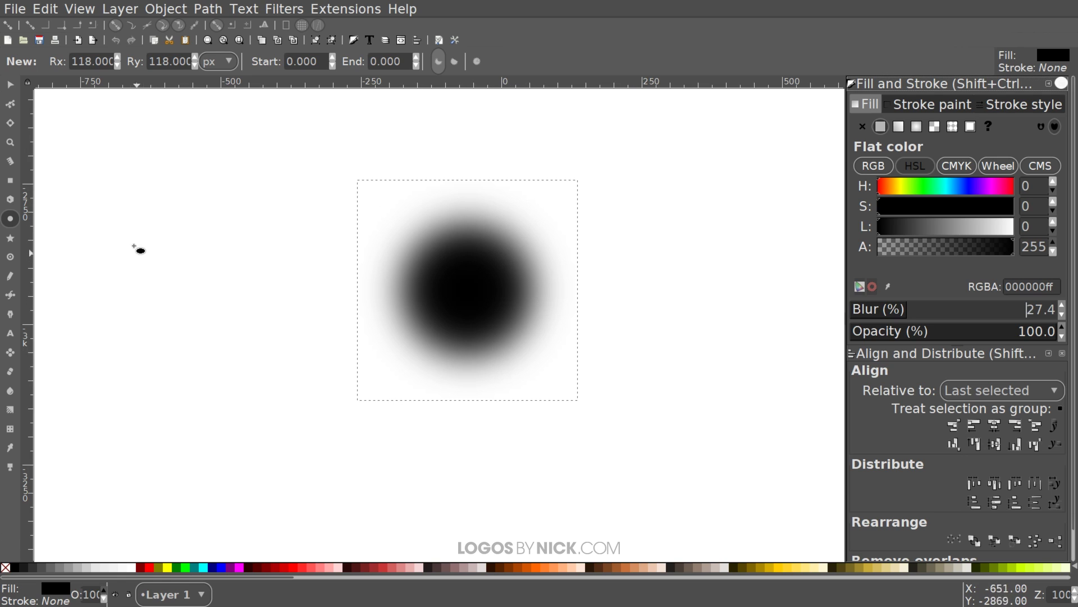
Step: Lock width and height, set the blurred circle's width to 391.194 px, and deselect it
left_click(11, 85)
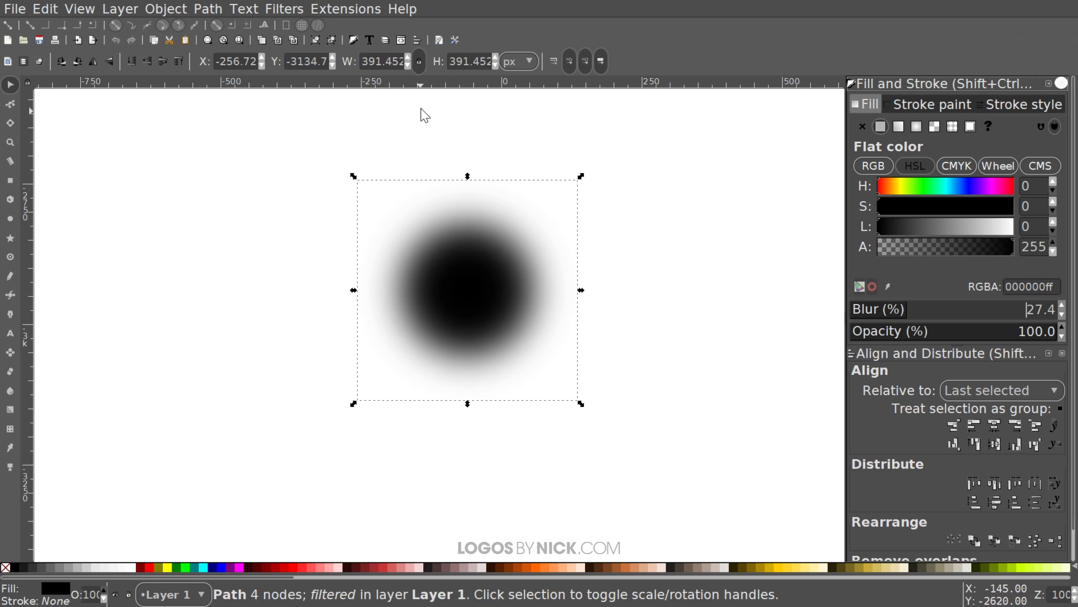
left_click(419, 62)
left_click_drag(402, 61, 377, 62)
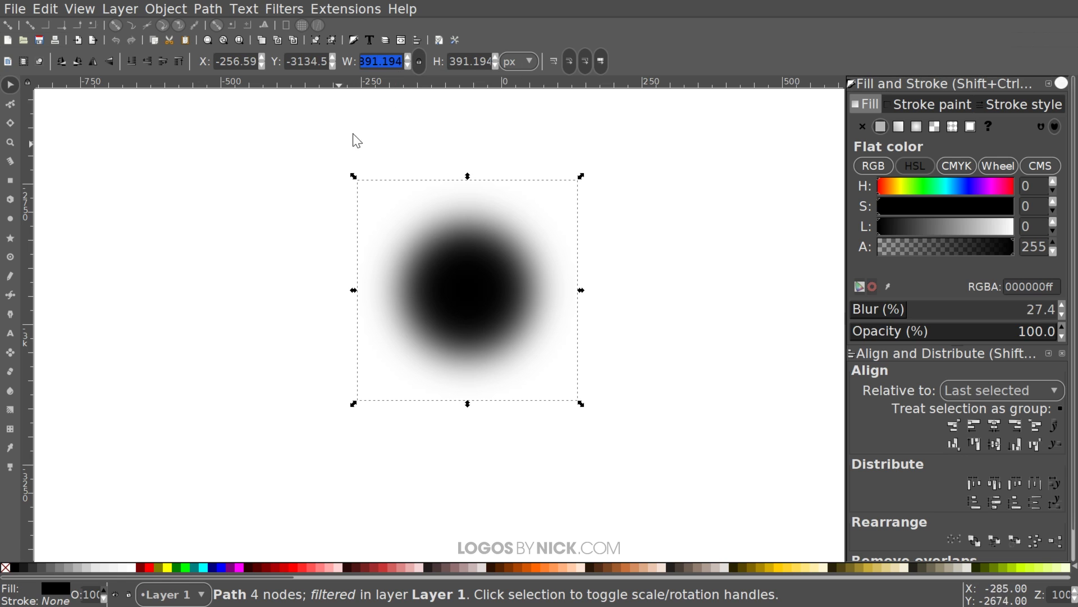
left_click(304, 310)
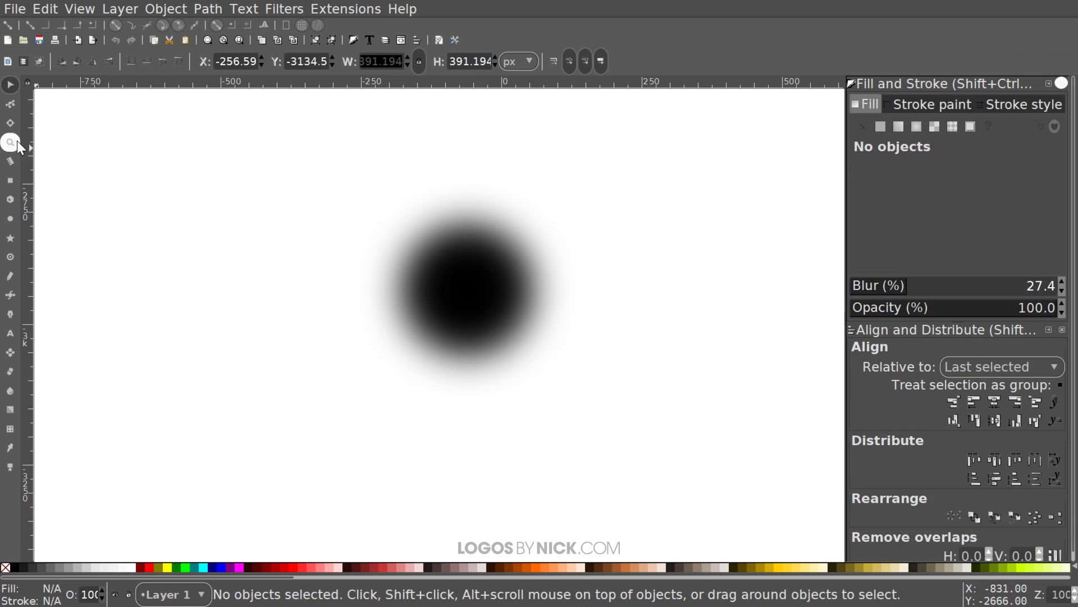
Step: Draw a 226 × 230 px black square left of the circle and convert it to a path
left_click(10, 181)
mouse_move(214, 179)
left_mouse_down()
mouse_move(282, 256)
mouse_move(296, 313)
mouse_move(341, 308)
left_mouse_up()
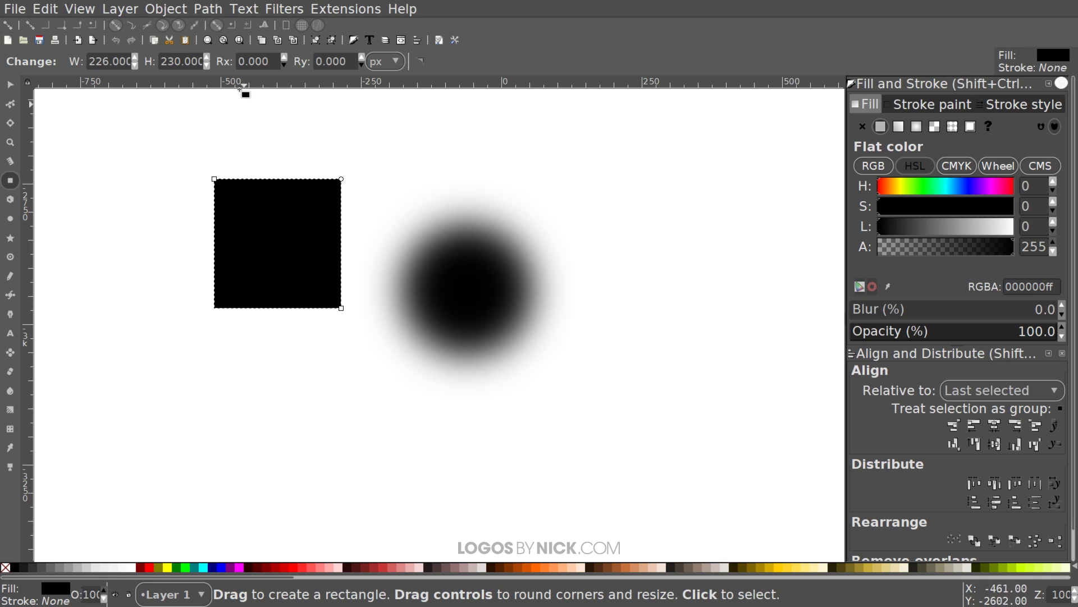
left_click(207, 9)
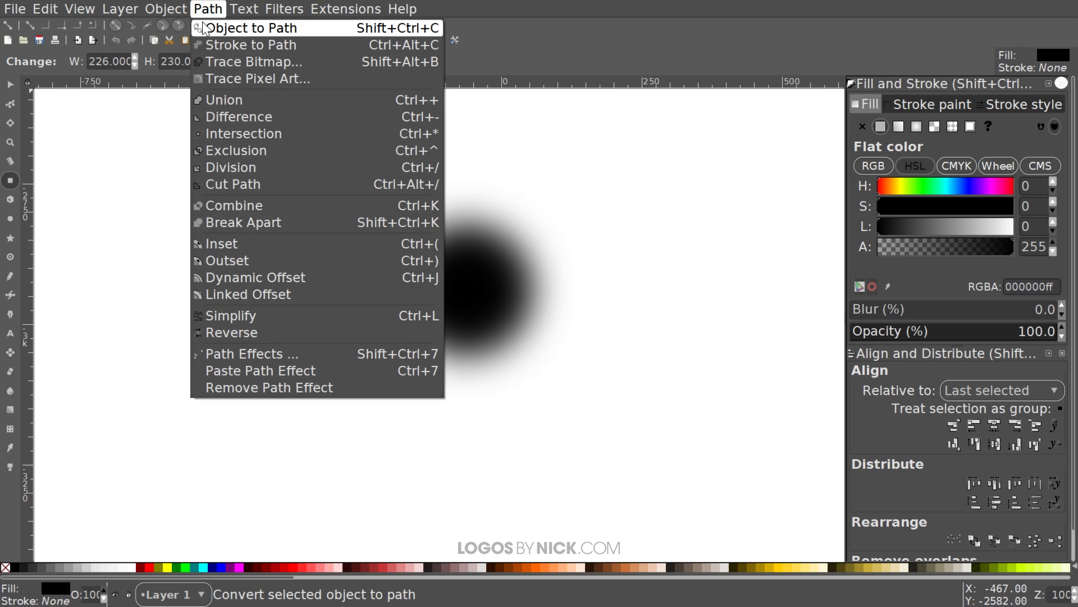
left_click(204, 29)
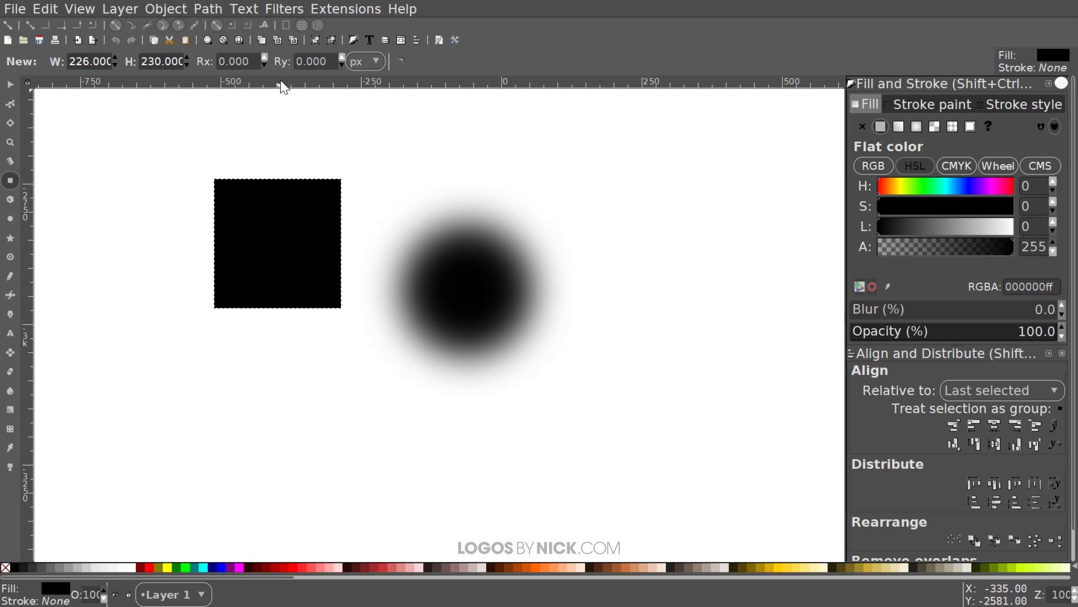
Step: Move the blurred circle up and right, copy it, and select the square
left_click(10, 84)
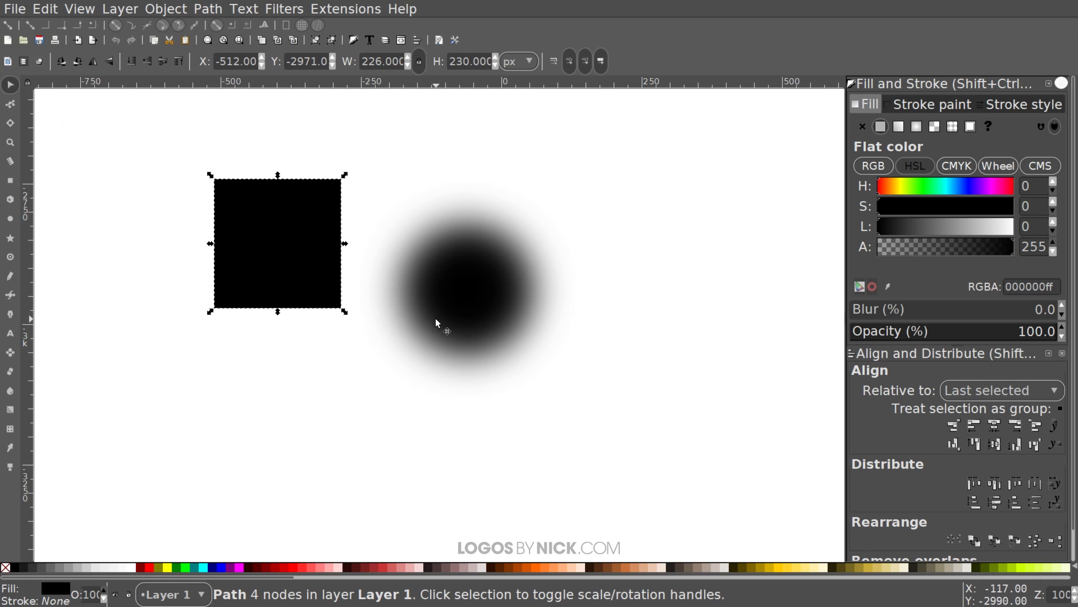
left_click_drag(468, 279, 509, 256)
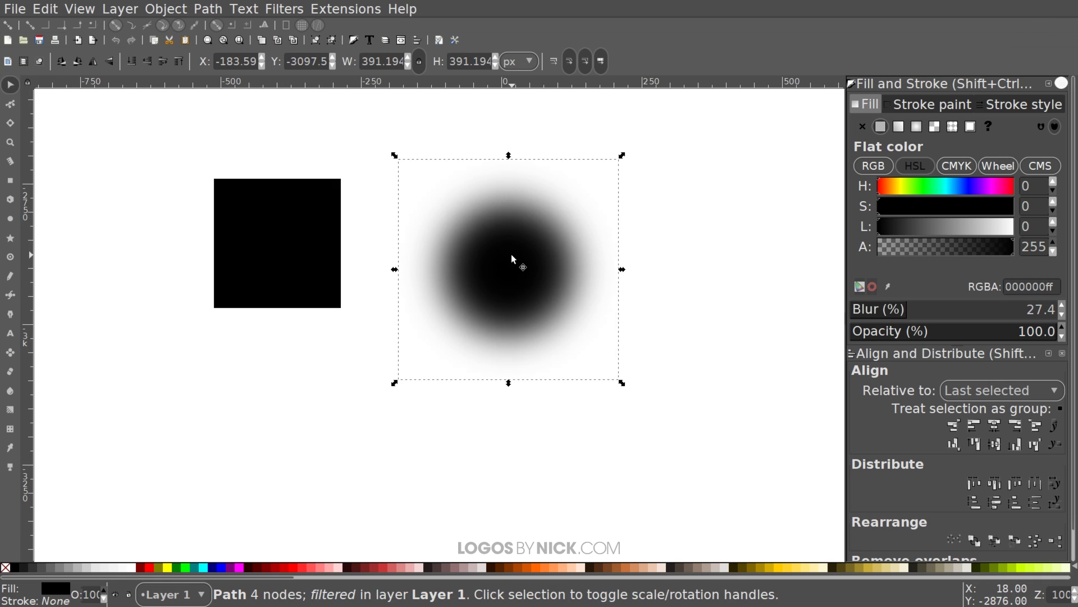
right_click(511, 254)
left_click(543, 319)
mouse_move(271, 231)
left_mouse_down()
mouse_move(243, 230)
mouse_move(261, 220)
mouse_move(269, 249)
left_mouse_up()
left_click(45, 9)
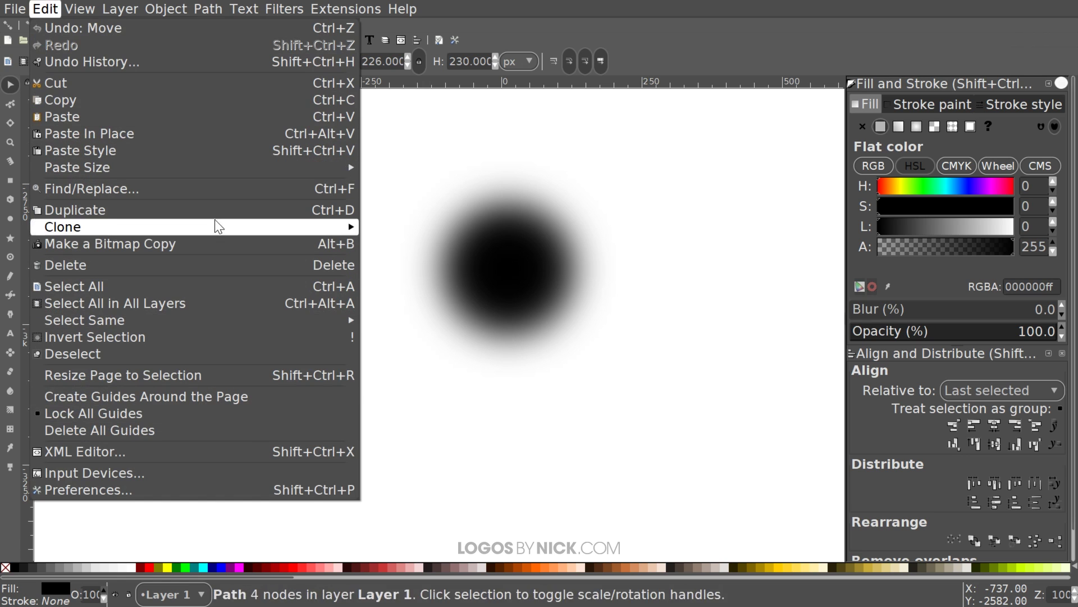
Step: Paste the circle's size onto the square, move it over the circle, fill it white, and lower it behind
mouse_move(230, 178)
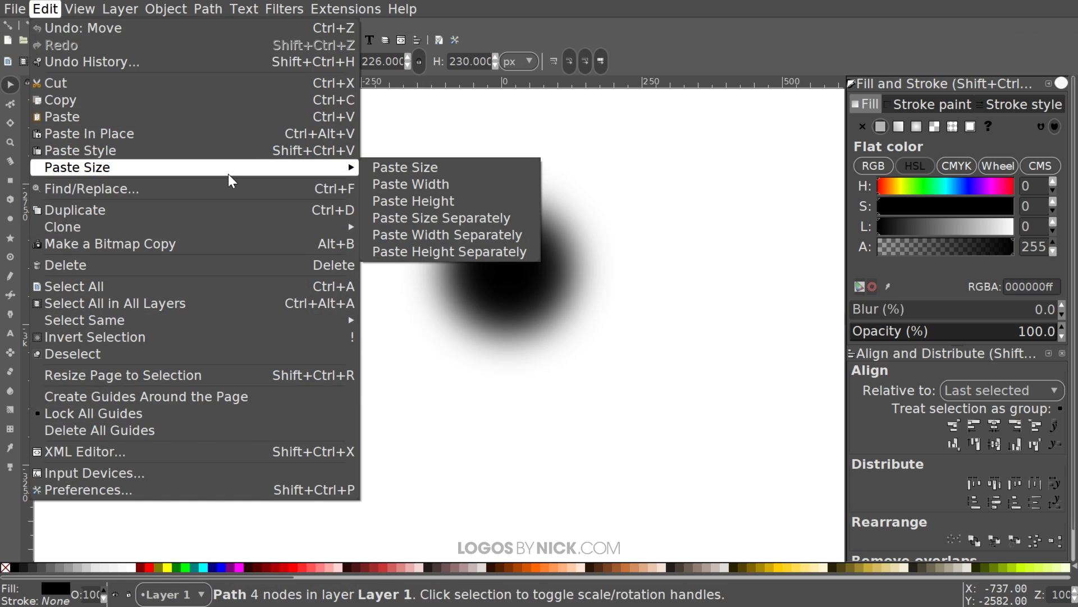
left_click(396, 168)
left_click_drag(257, 248, 400, 260)
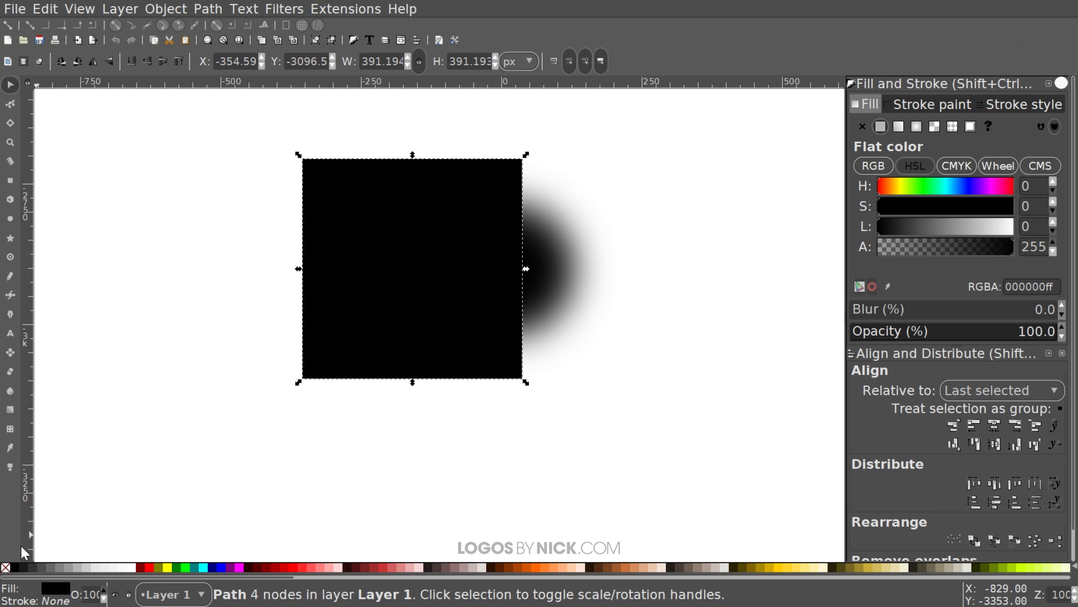
left_click(133, 567)
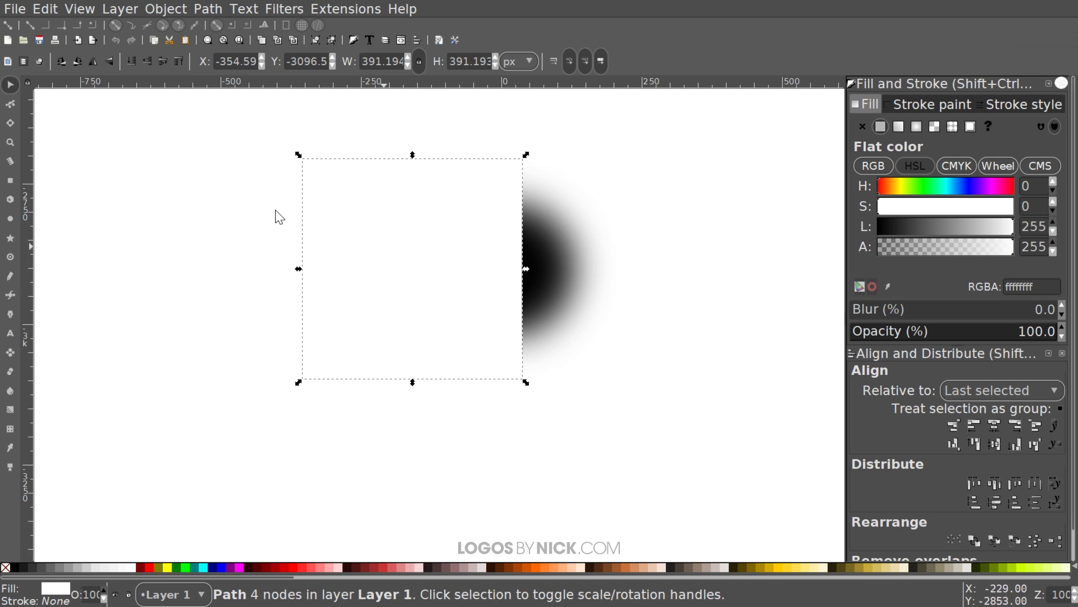
left_click(148, 62)
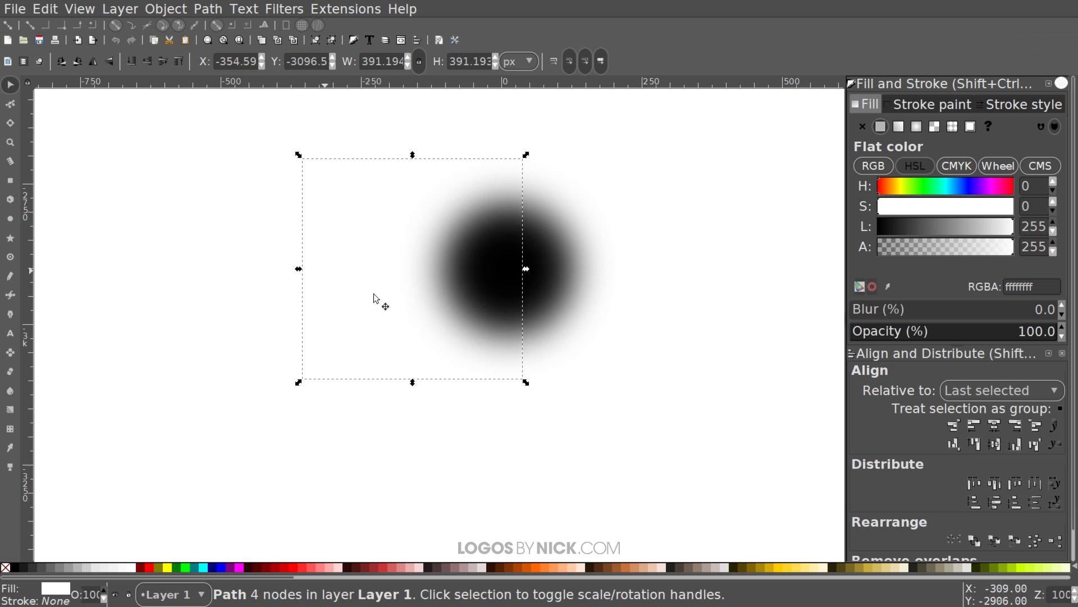
left_click_drag(756, 486, 224, 128)
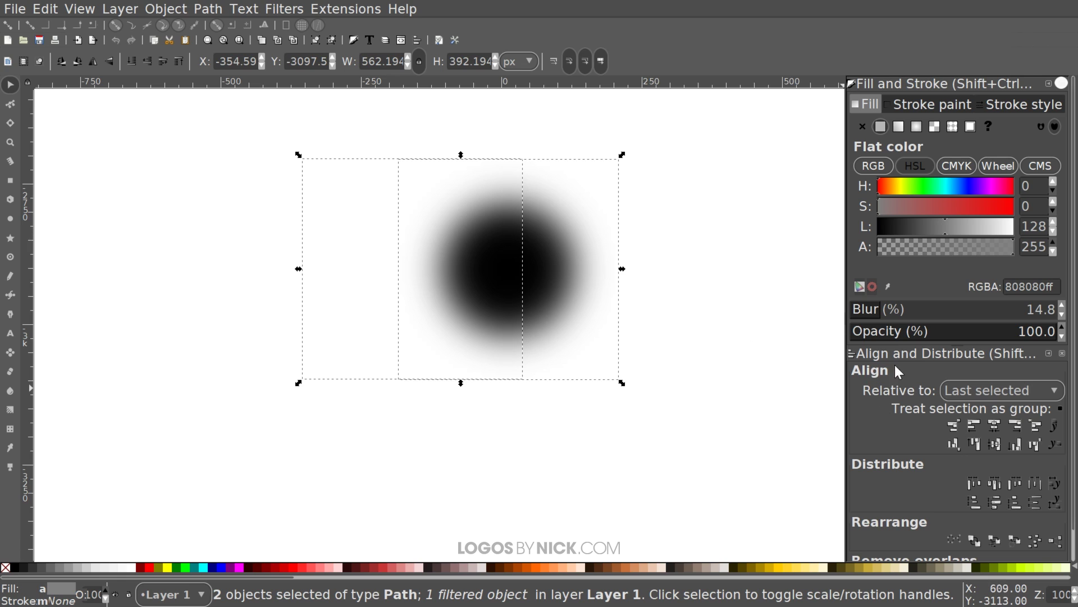
Step: Centre the white square and blurred circle on the vertical axis, nudging the blob up-left
left_click(995, 425)
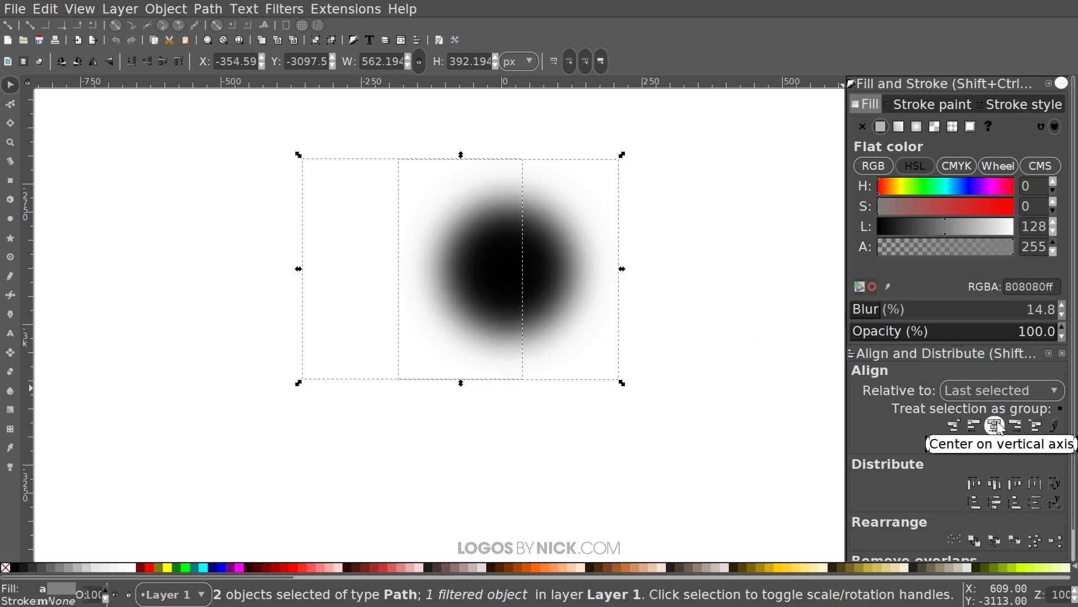
left_click(994, 425)
left_click(993, 445)
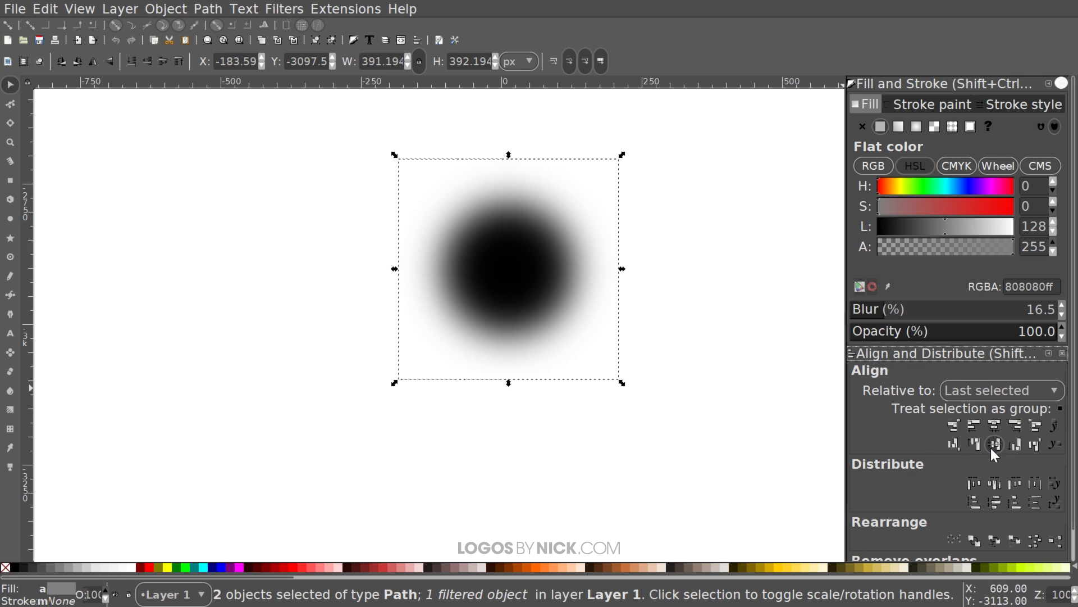
left_click_drag(508, 279, 498, 273)
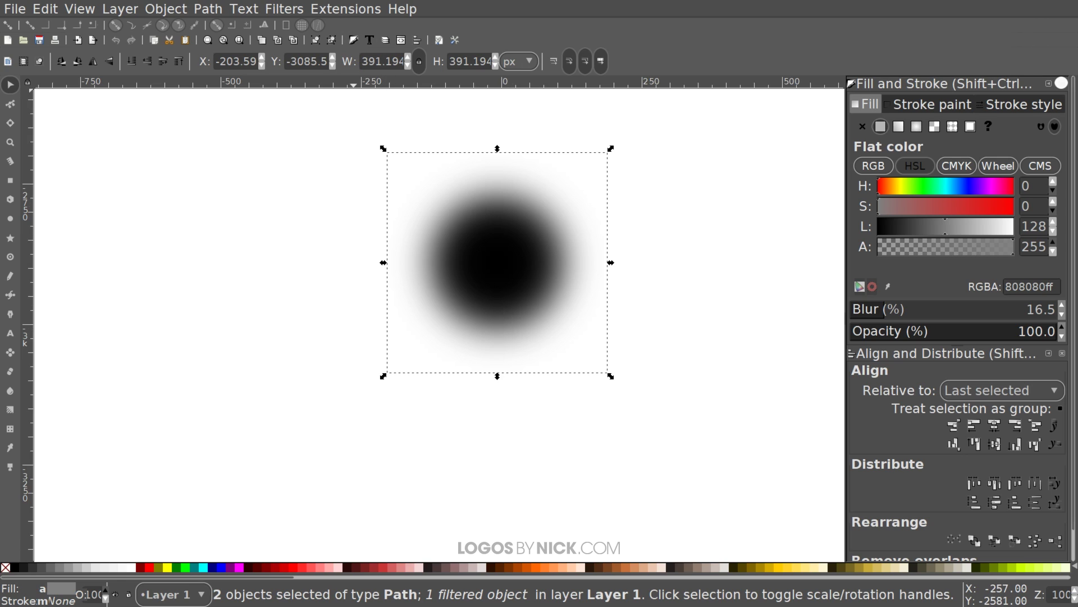
Step: Scale the blob to 400 px wide with the lock on, shift it left, and deselect
double_click(384, 61)
type("400")
key("Return")
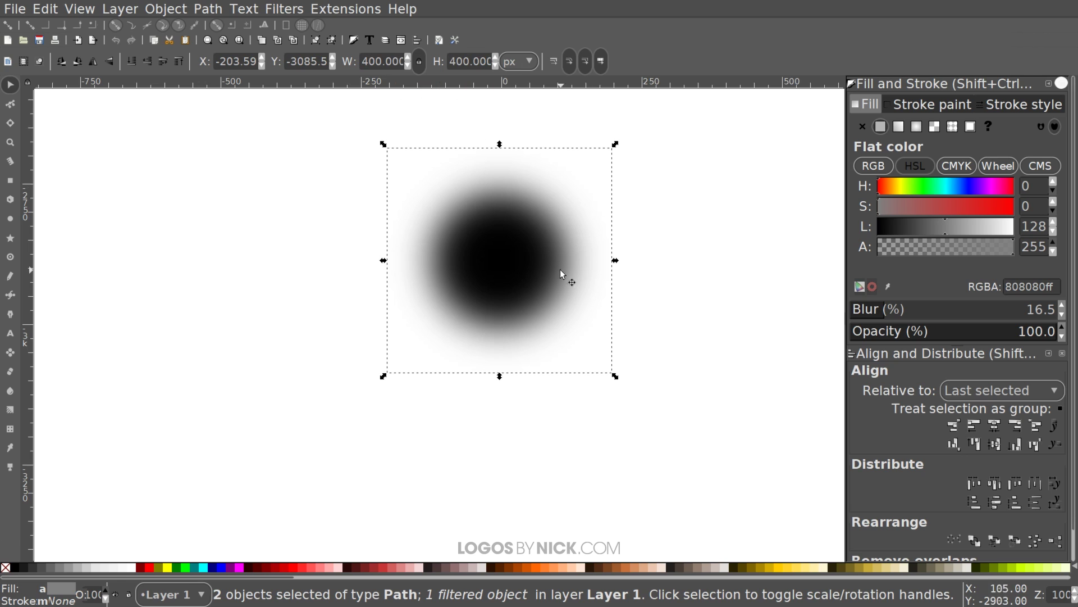
left_click_drag(523, 280, 462, 285)
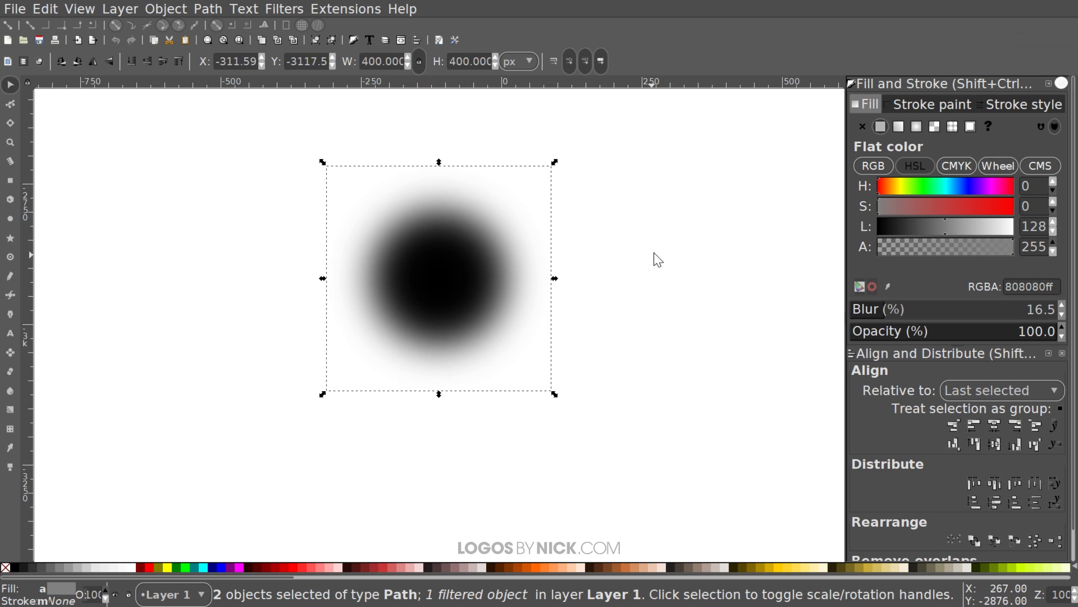
left_click(680, 219)
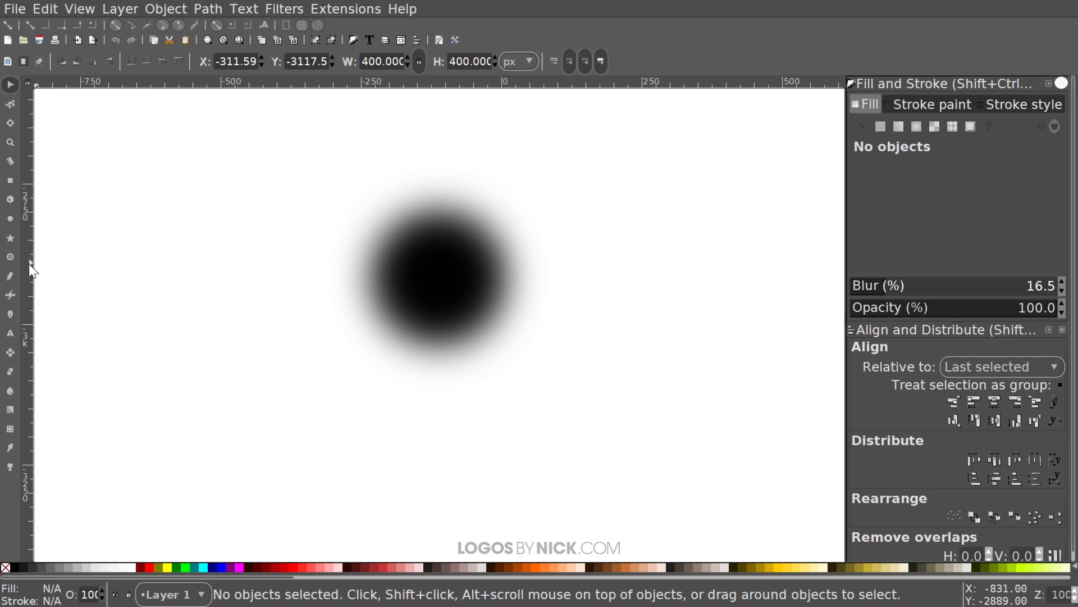
Step: Draw a tiny solid black circle with 5 px radius to the right of the blurred blob
left_click(10, 222)
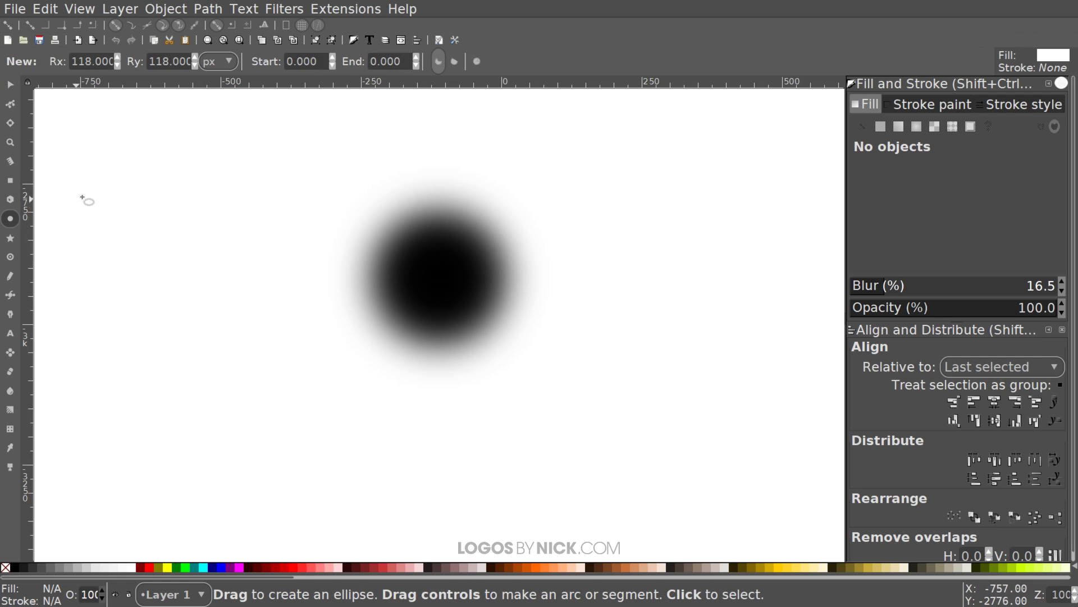
left_click(14, 567)
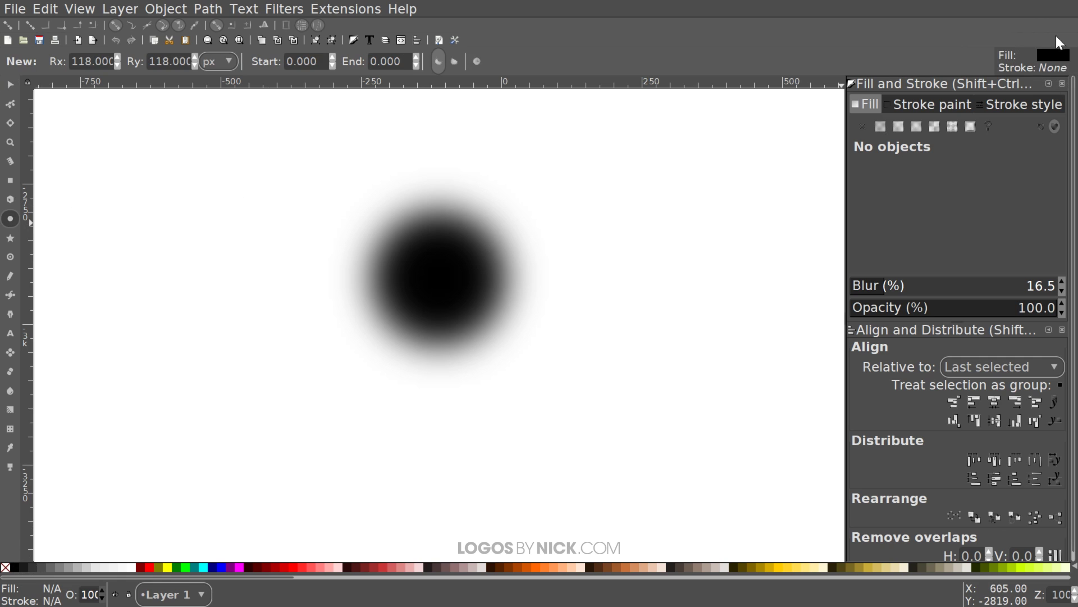
left_click(149, 567)
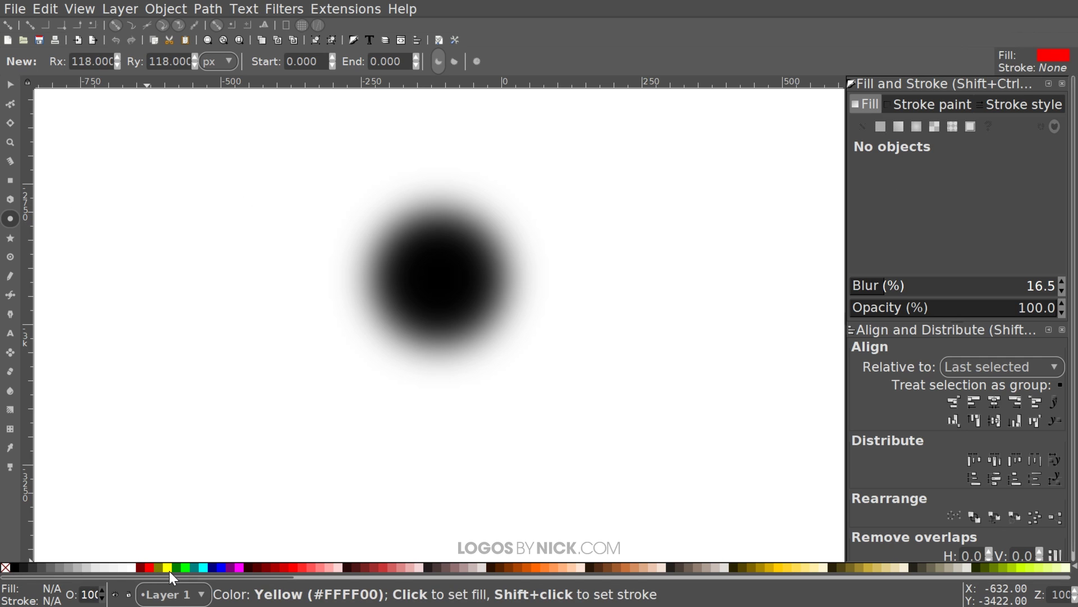
left_click(156, 570)
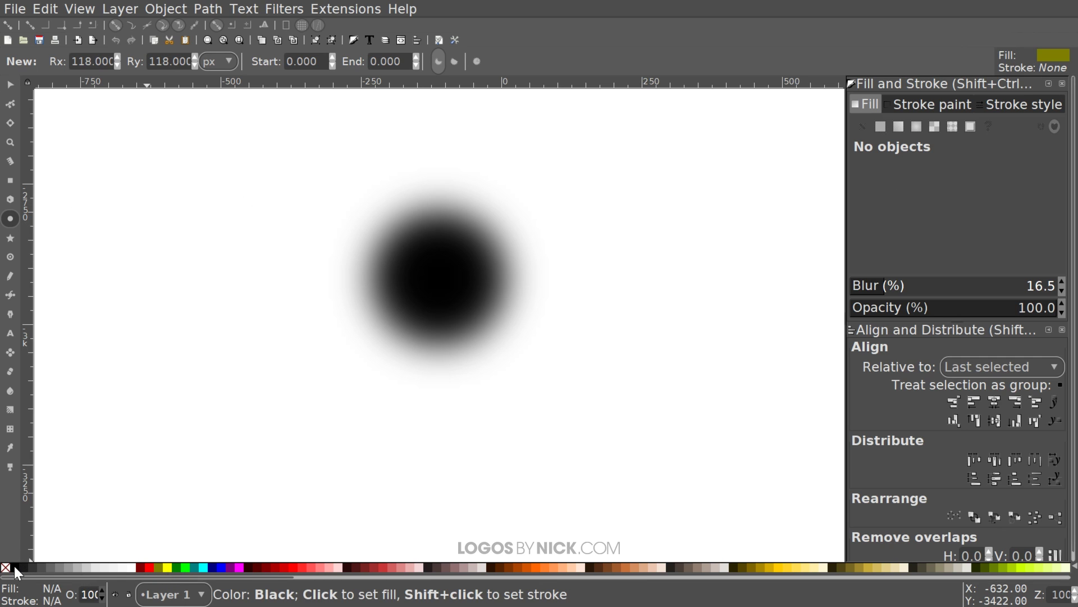
left_click(14, 568)
scroll(506, 301, "right", 1)
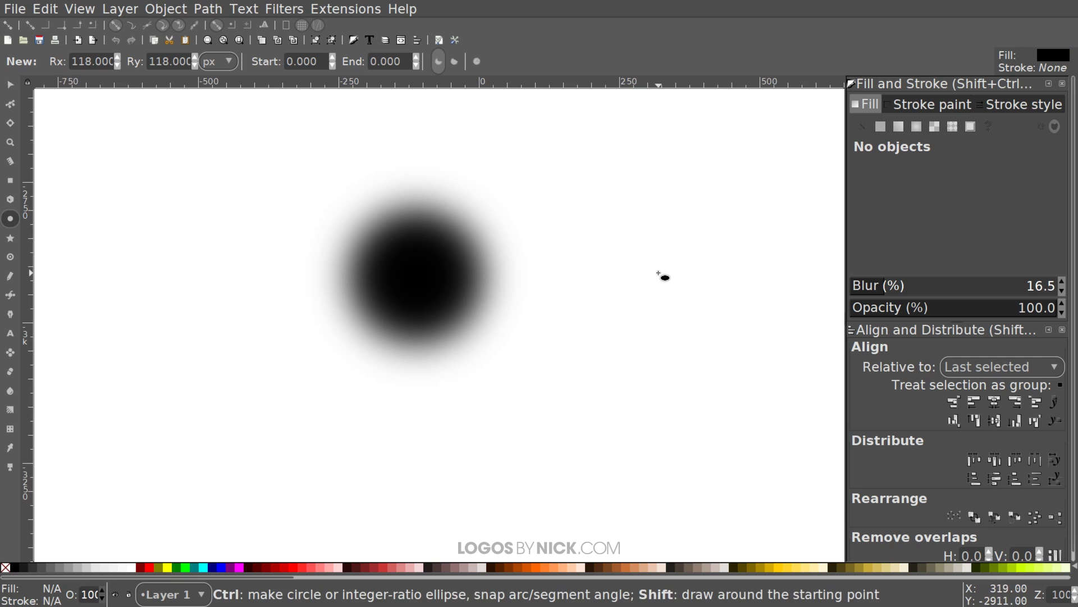
mouse_move(659, 273)
left_mouse_down()
mouse_move(668, 282)
mouse_move(661, 275)
left_mouse_up()
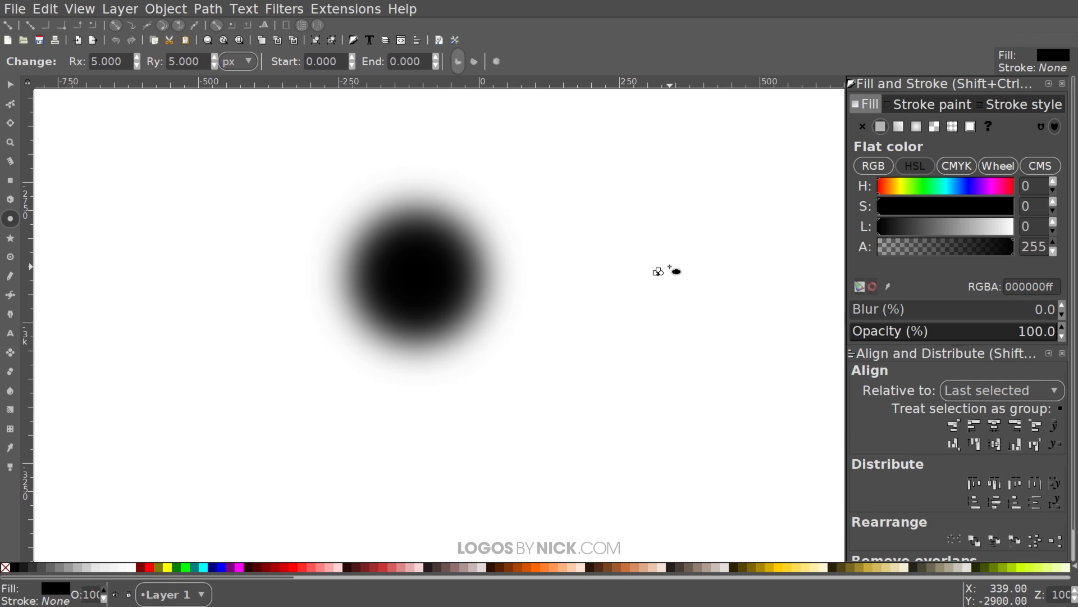
scroll(657, 272, "up", 4)
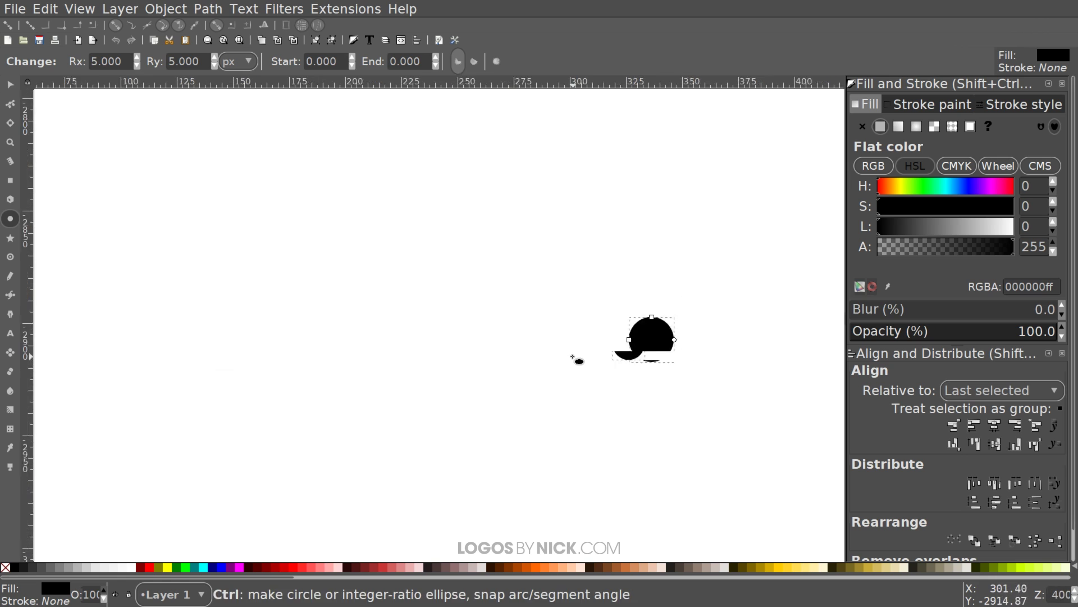
scroll(573, 356, "down", 4)
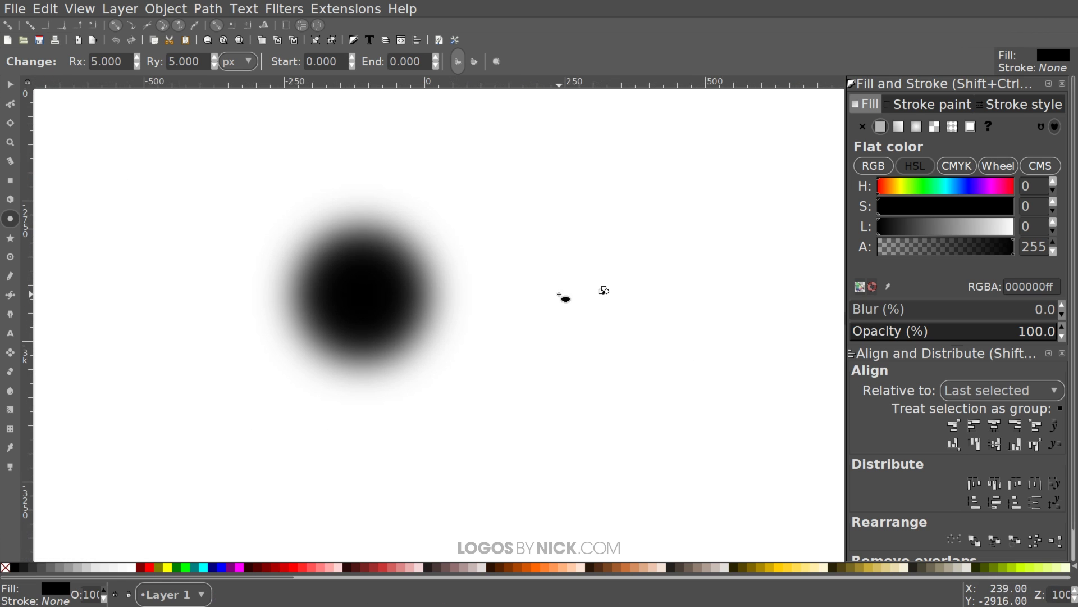
Step: Convert the tiny black circle into a path
scroll(559, 294, "left", 2)
left_click(208, 9)
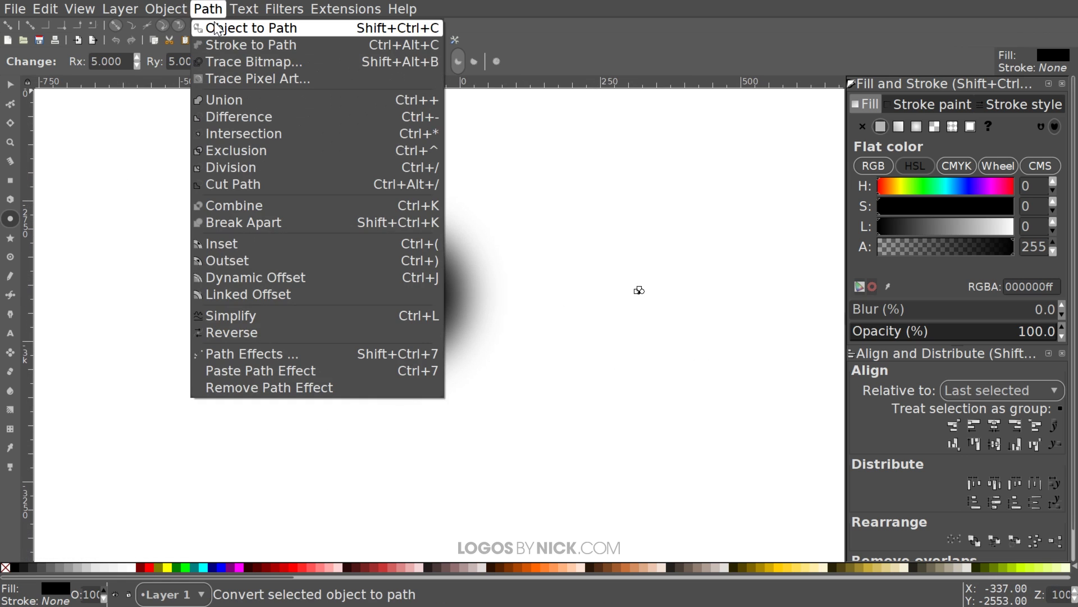
left_click(216, 28)
scroll(696, 382, "left", 1)
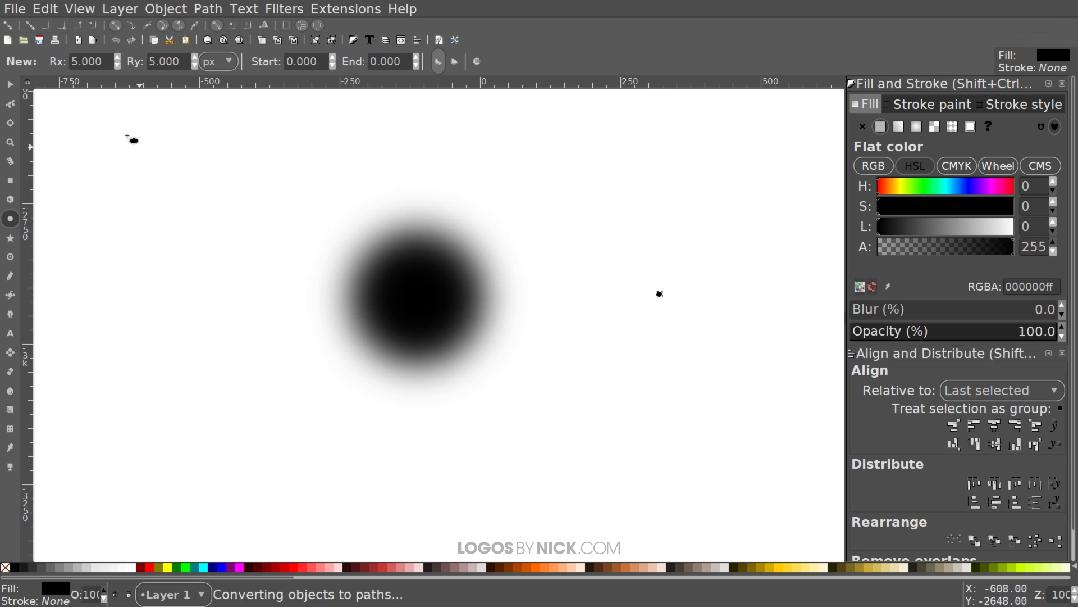
Step: Align the dot to the blurred circle's top and left edges, then reselect the dot alone
left_click(10, 86)
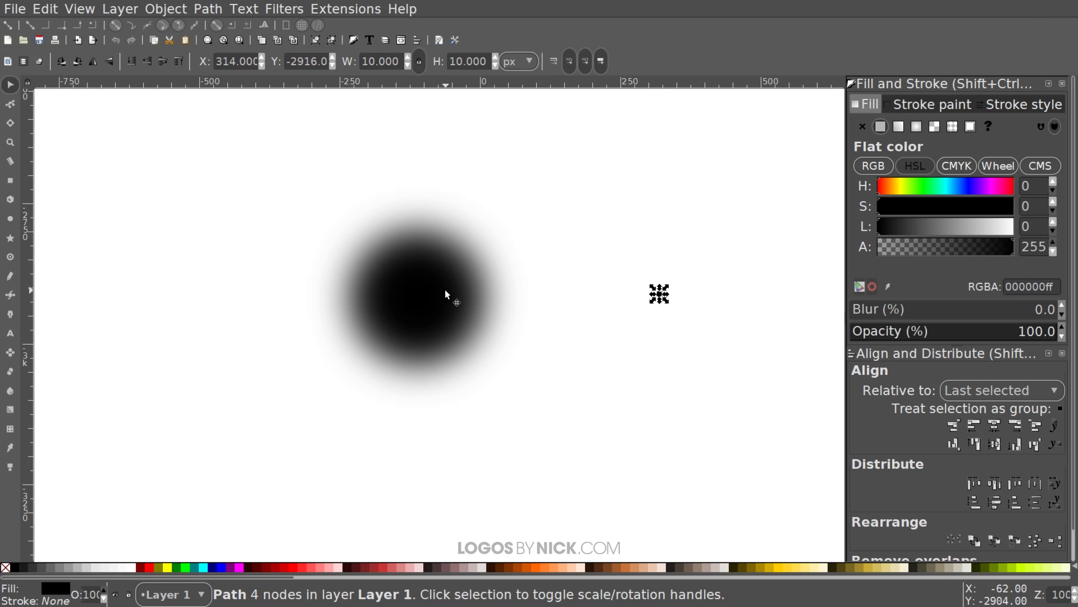
key("shift")
left_click(423, 277, "shift")
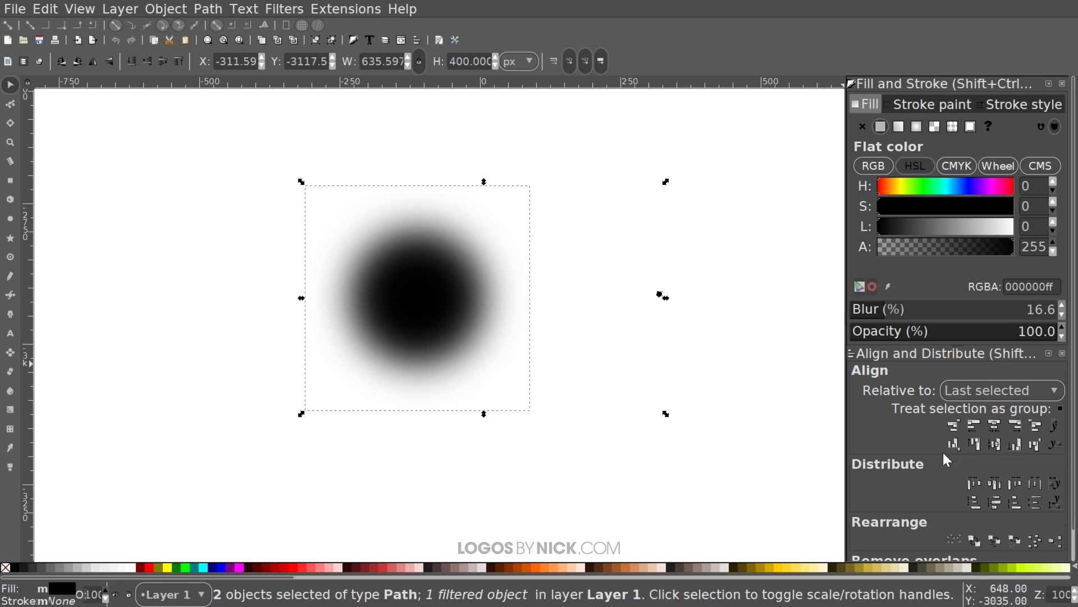
left_click(973, 444)
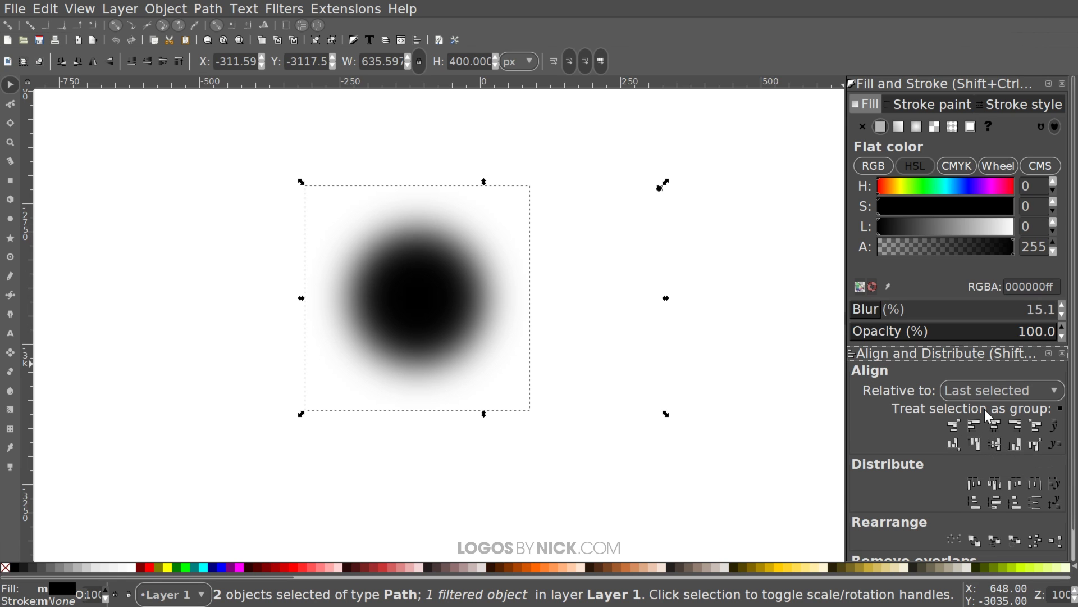
left_click(975, 426)
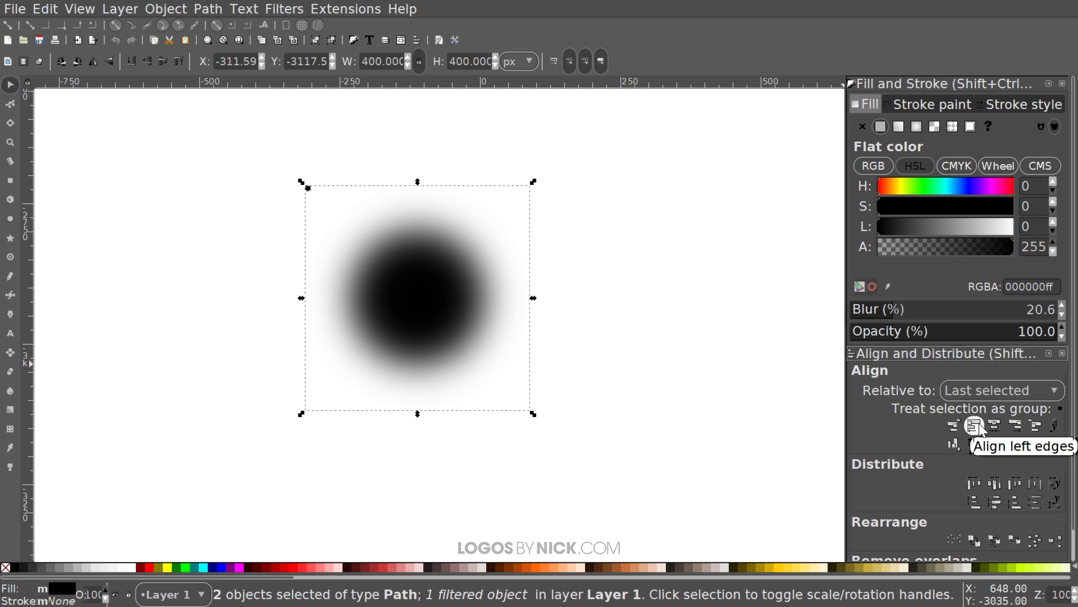
left_click(715, 173)
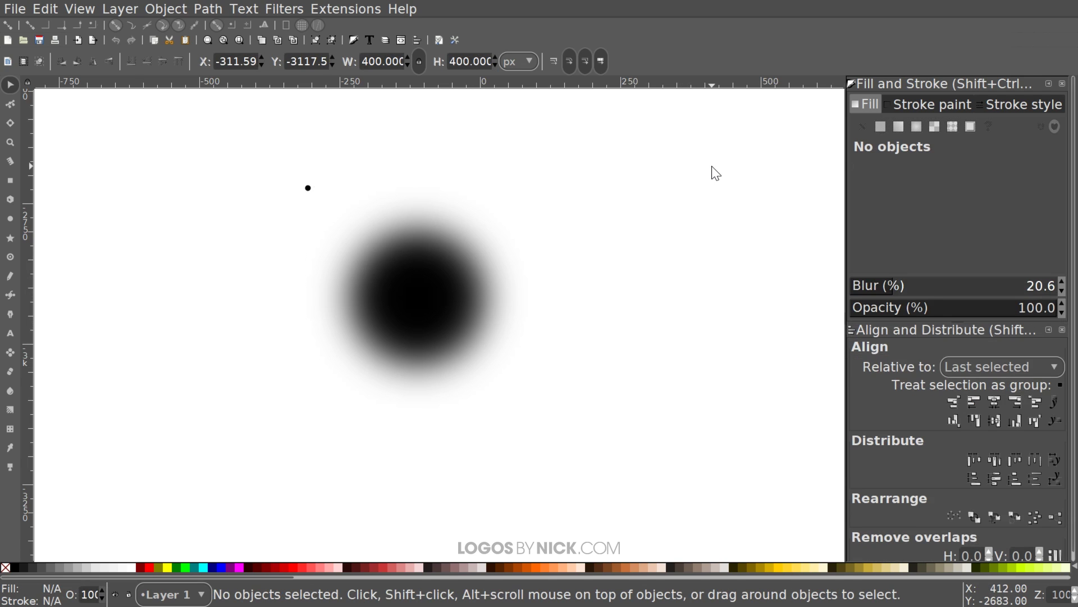
left_click(308, 188)
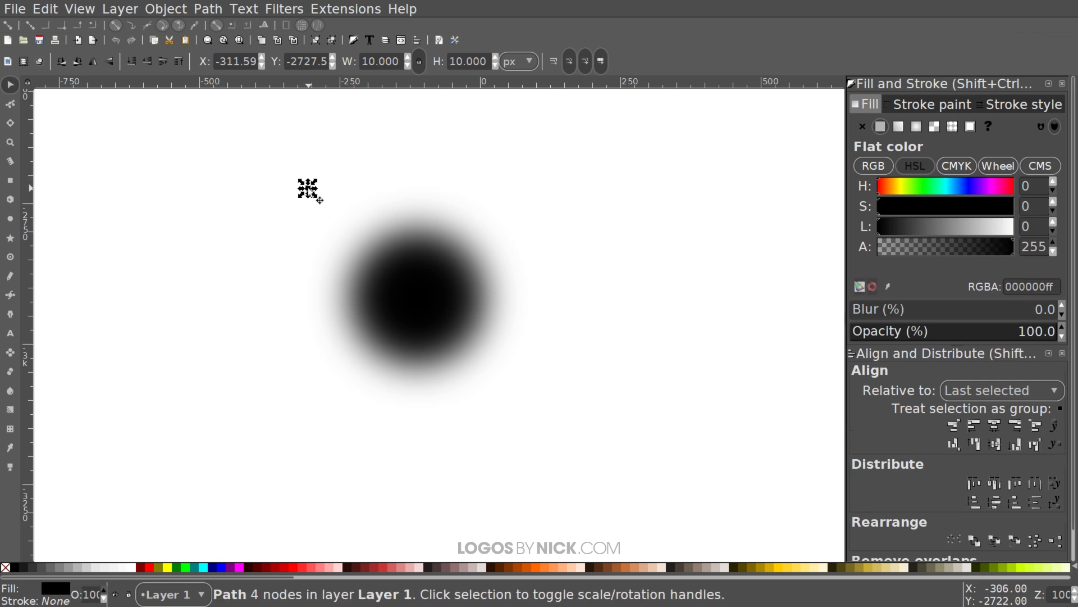
Step: Open Create Tiled Clones and enable tracing the drawing under the clones on the Trace tab
left_click(54, 9)
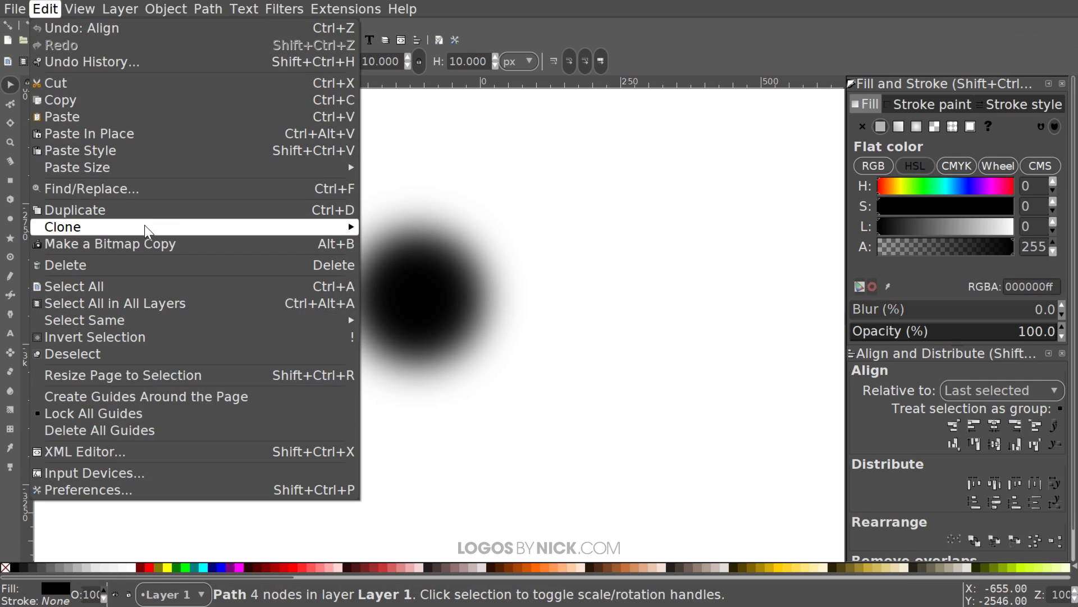
mouse_move(150, 230)
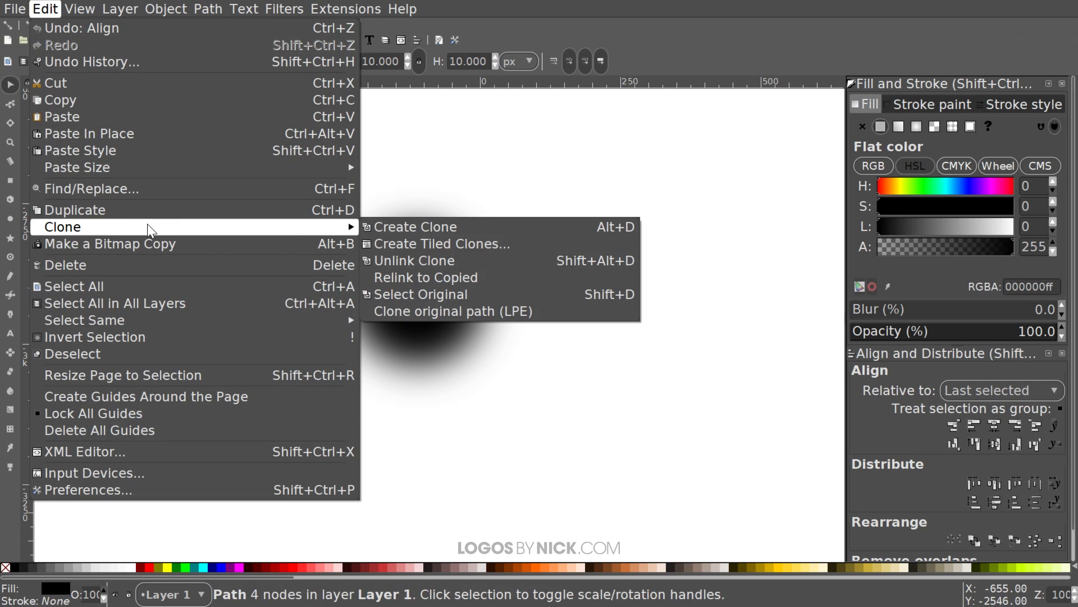
left_click(527, 245)
left_click_drag(90, 5, 578, 87)
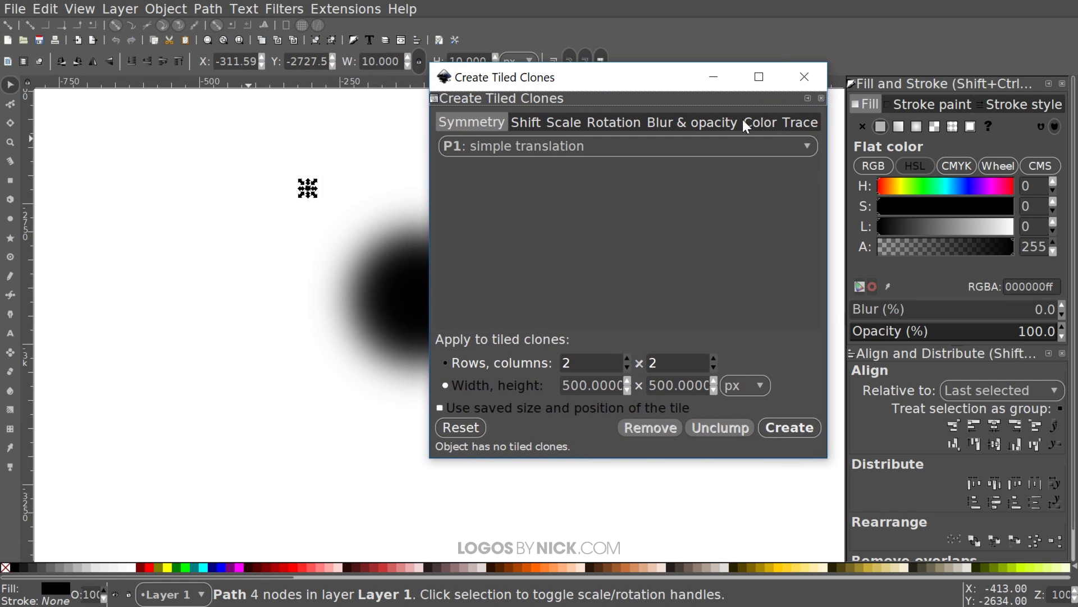
left_click(798, 125)
mouse_move(699, 93)
left_mouse_down()
mouse_move(733, 84)
mouse_move(809, 104)
left_mouse_up()
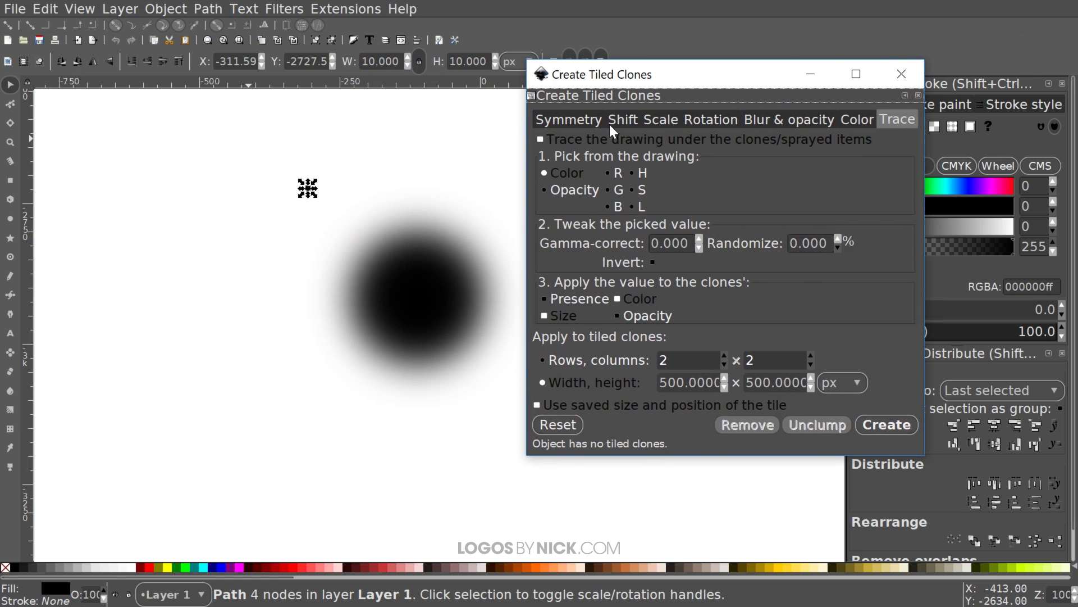
left_click(570, 138)
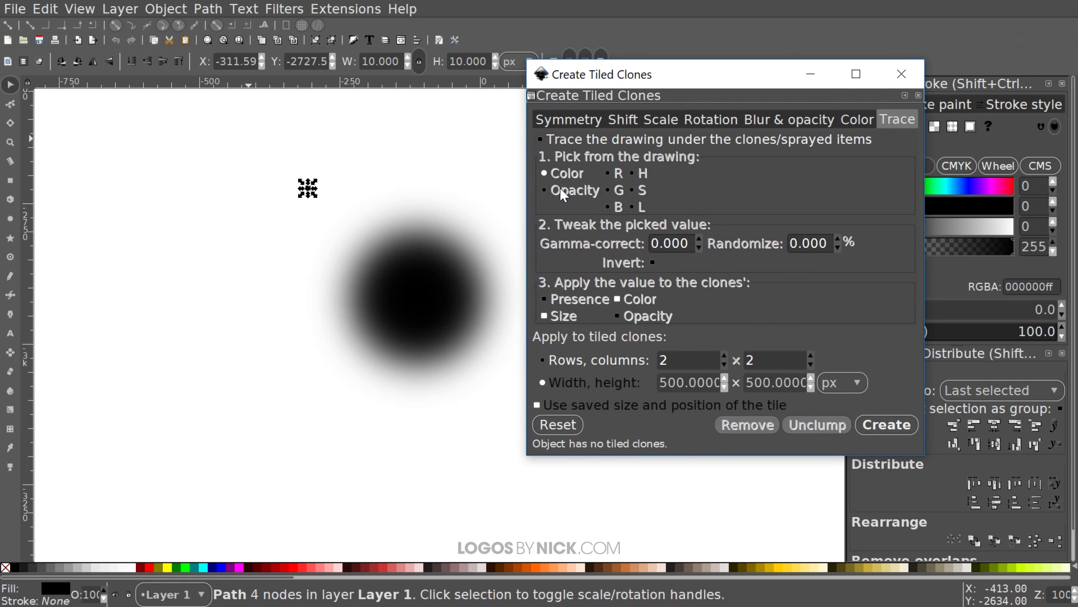
left_click(596, 137)
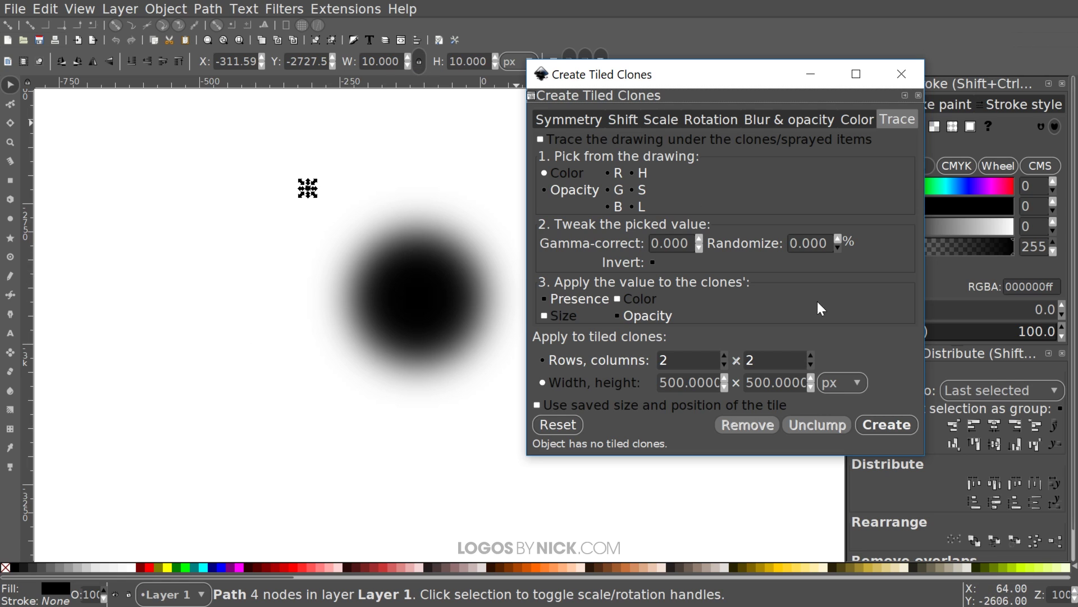
Step: Set the clone area to 400 × 400 px and create the traced halftone clones
triple_click(688, 382)
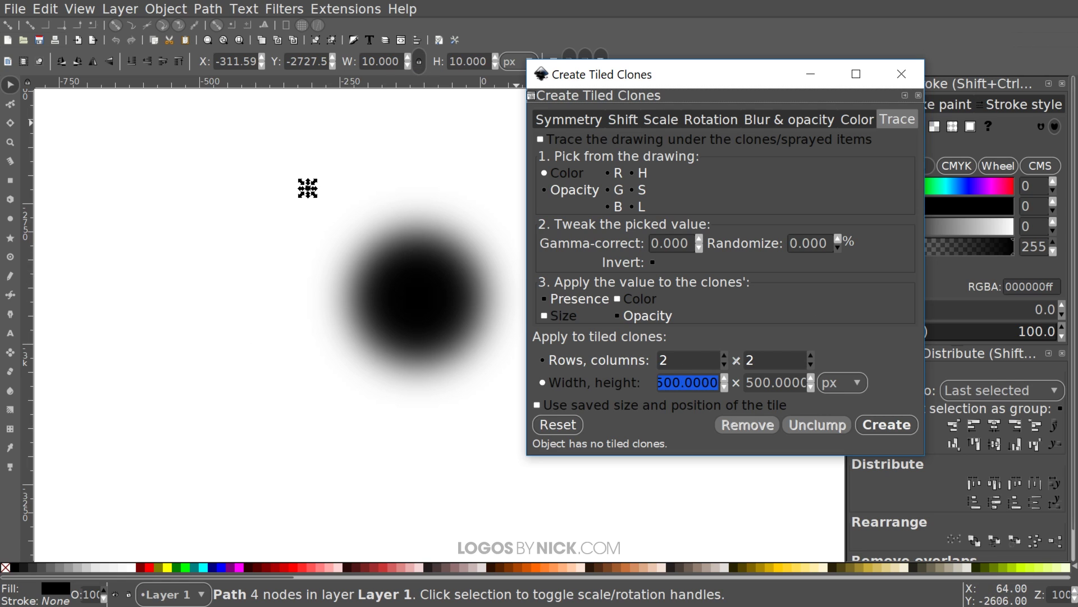
type("400")
key("Tab")
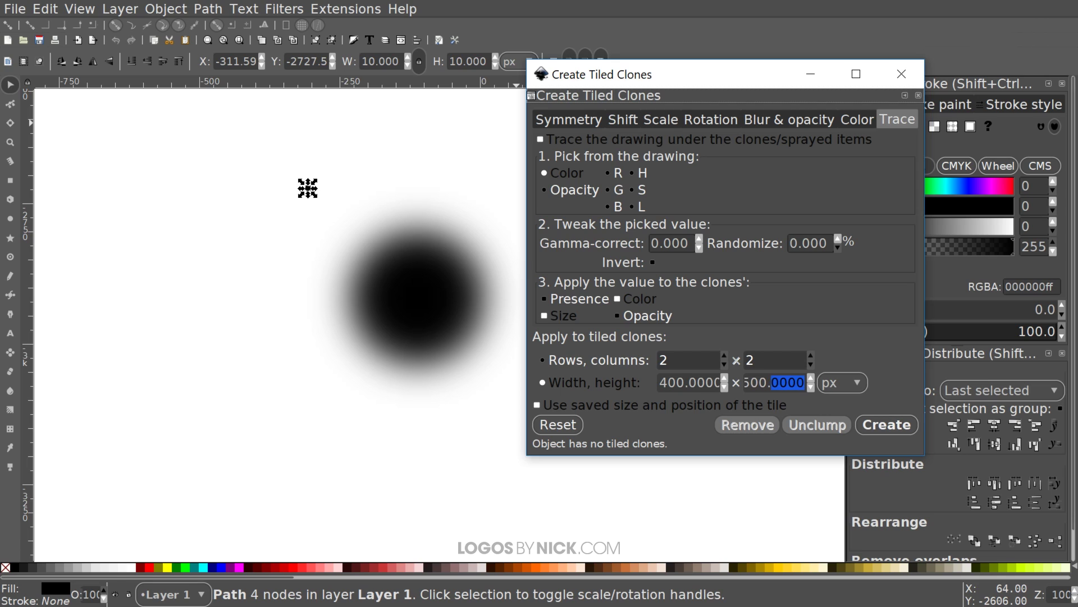
triple_click(774, 383)
type("400")
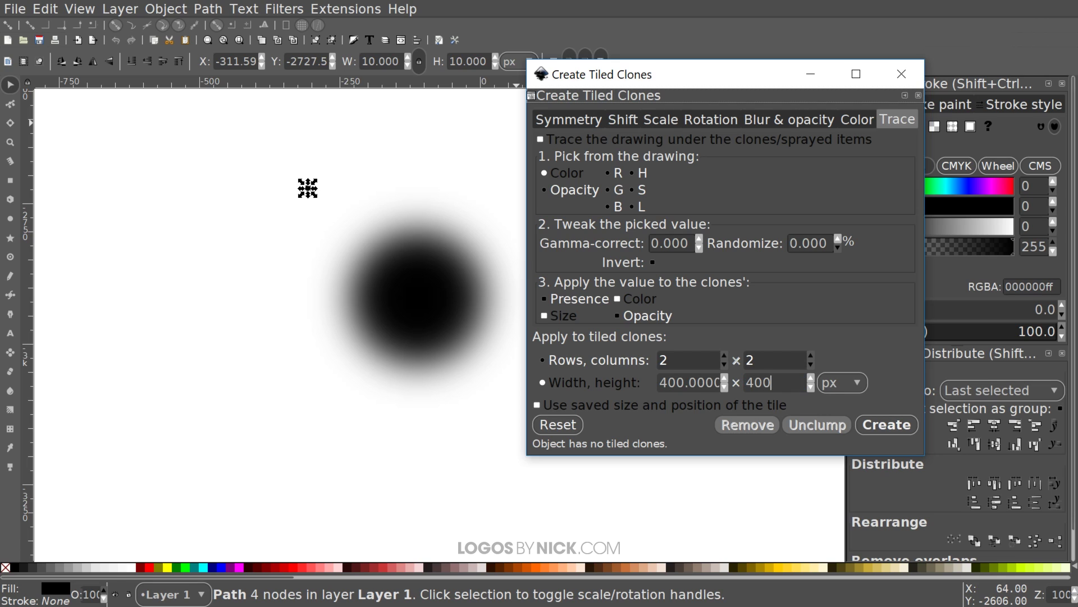
left_click(884, 424)
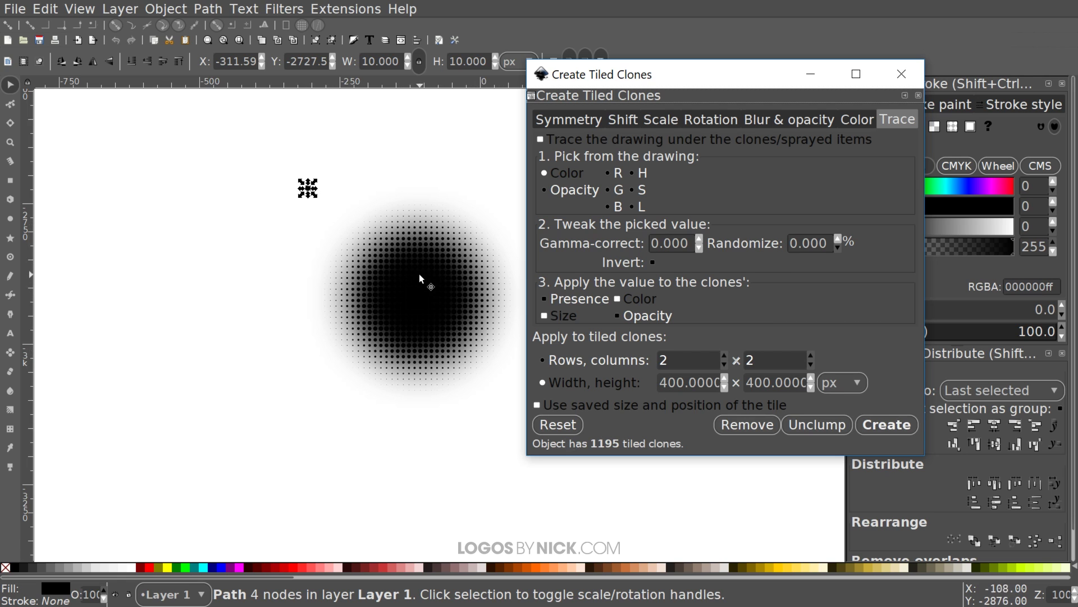
Step: Close the Create Tiled Clones dialog once the 1195-dot halftone has been generated
left_click(909, 79)
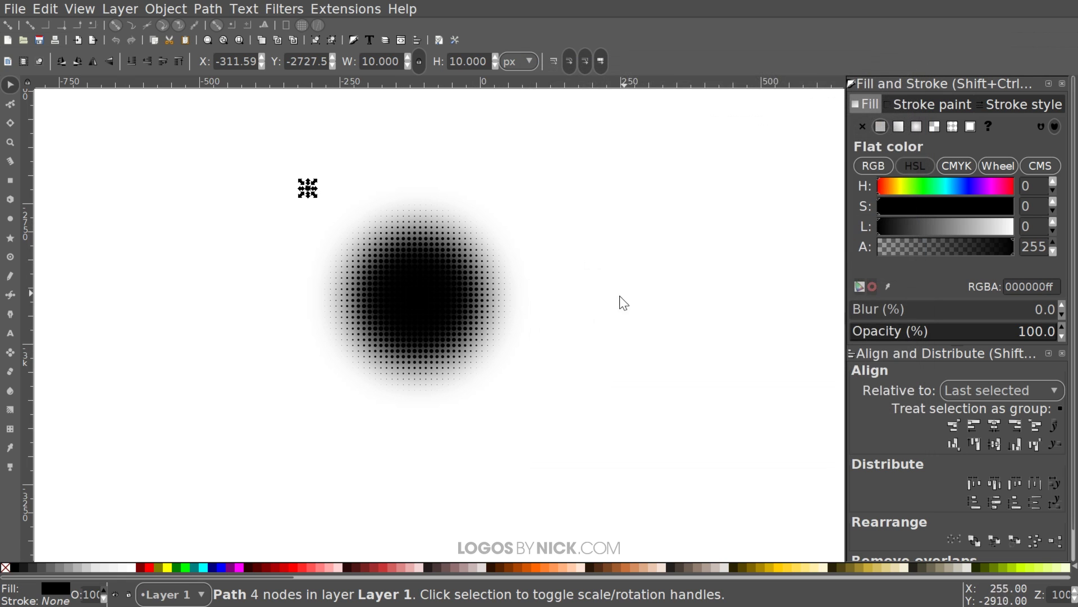
Step: Find the blurred circle behind the dots, briefly dragging it out and undoing the move
key("Escape")
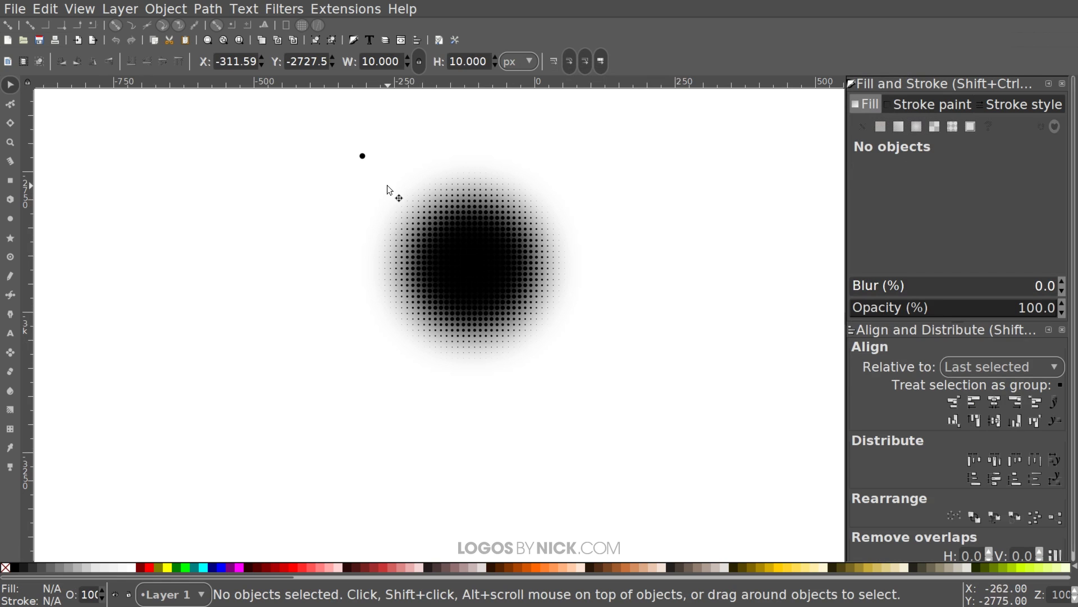
key("ctrl+v")
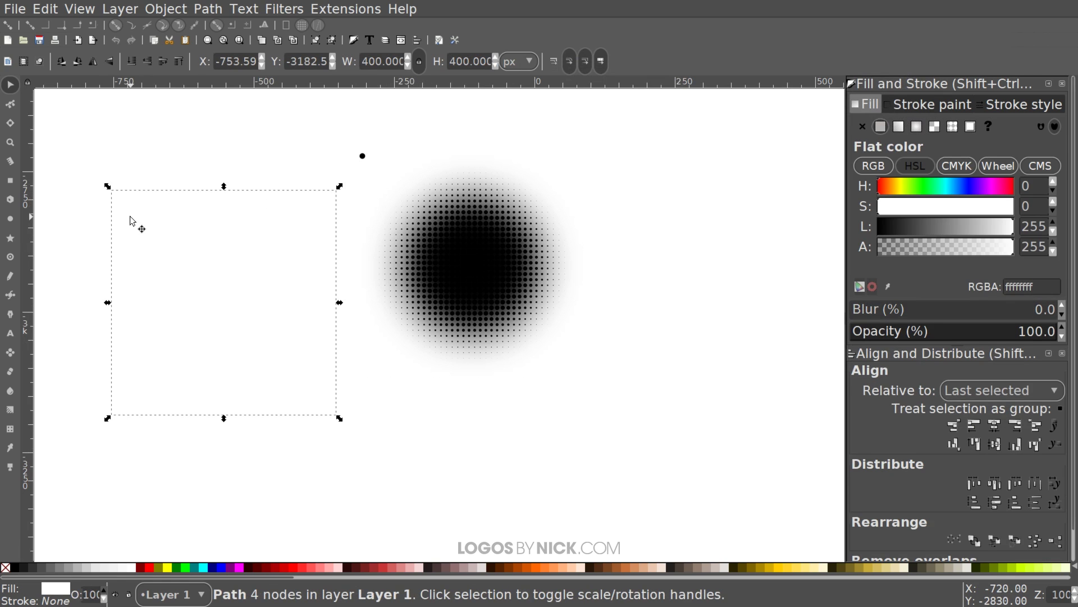
key("Escape")
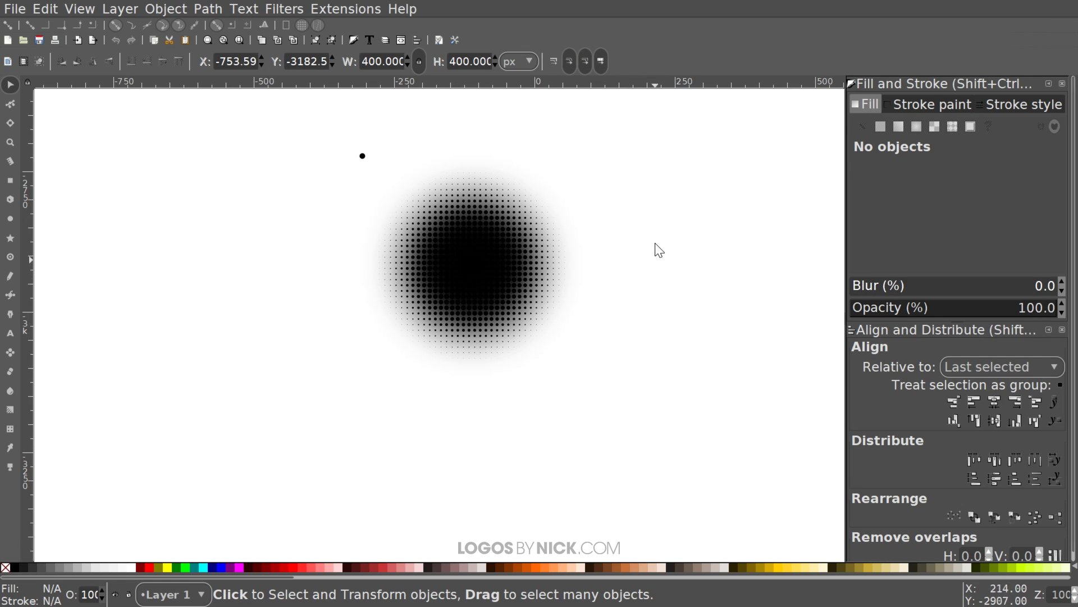
scroll(438, 232, "up", 3)
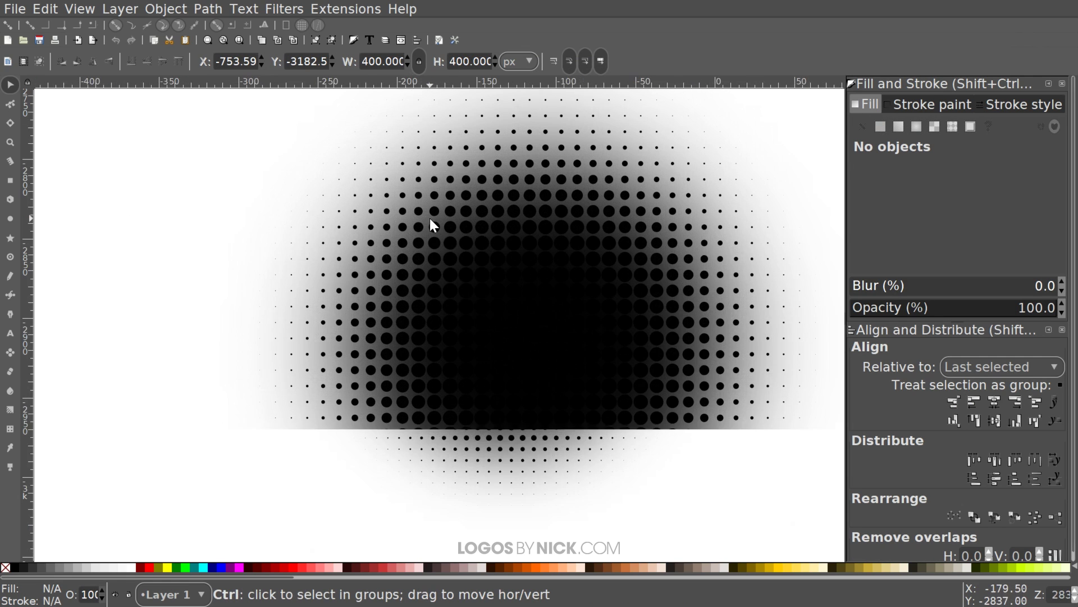
scroll(431, 222, "up", 2)
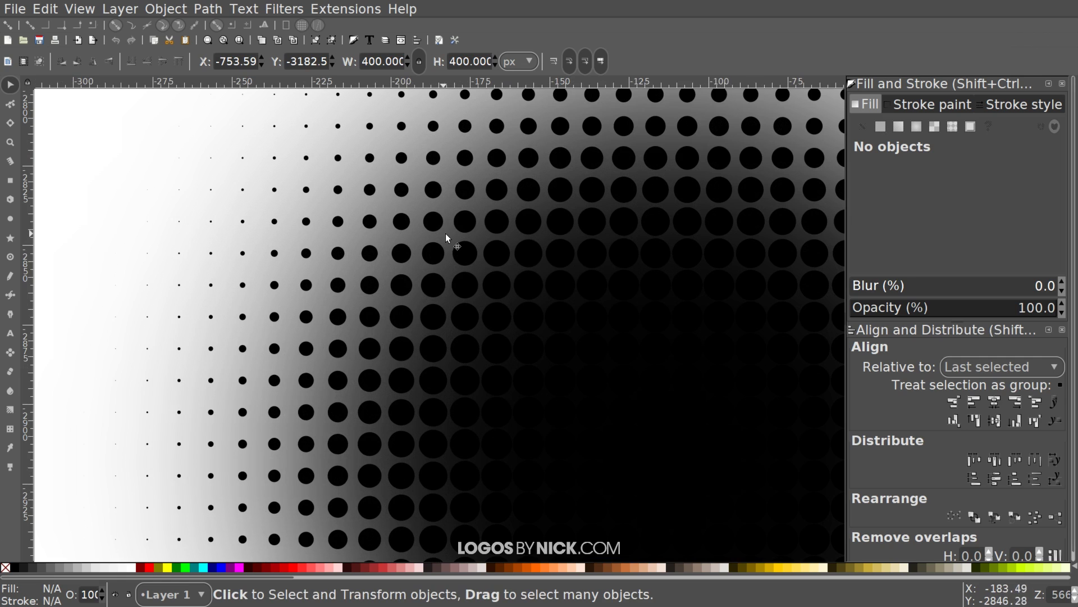
left_click(447, 233)
left_click_drag(447, 234, 71, 205)
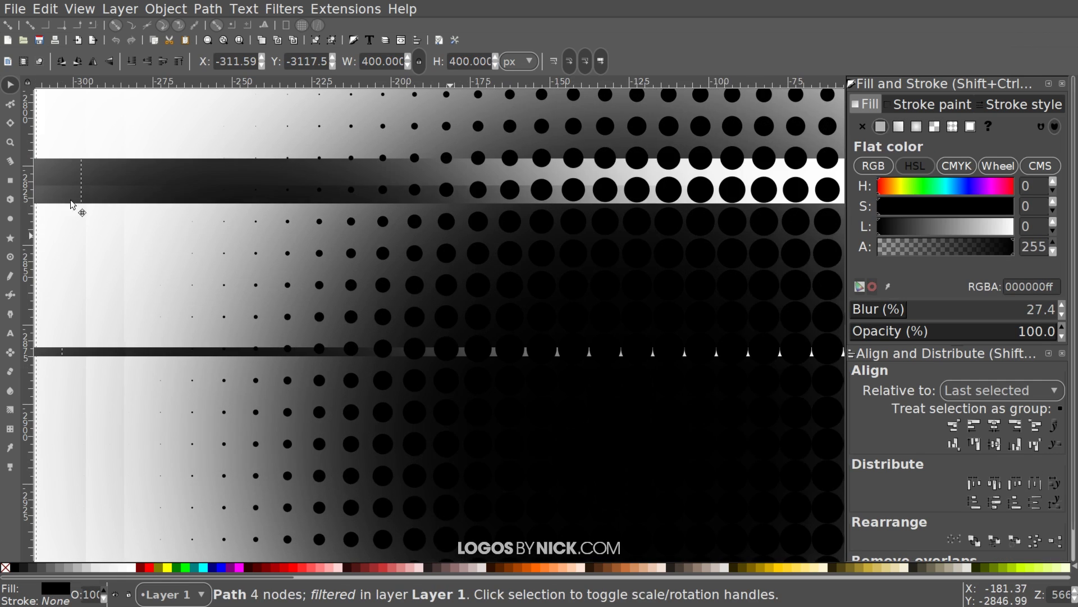
scroll(265, 313, "down", 5)
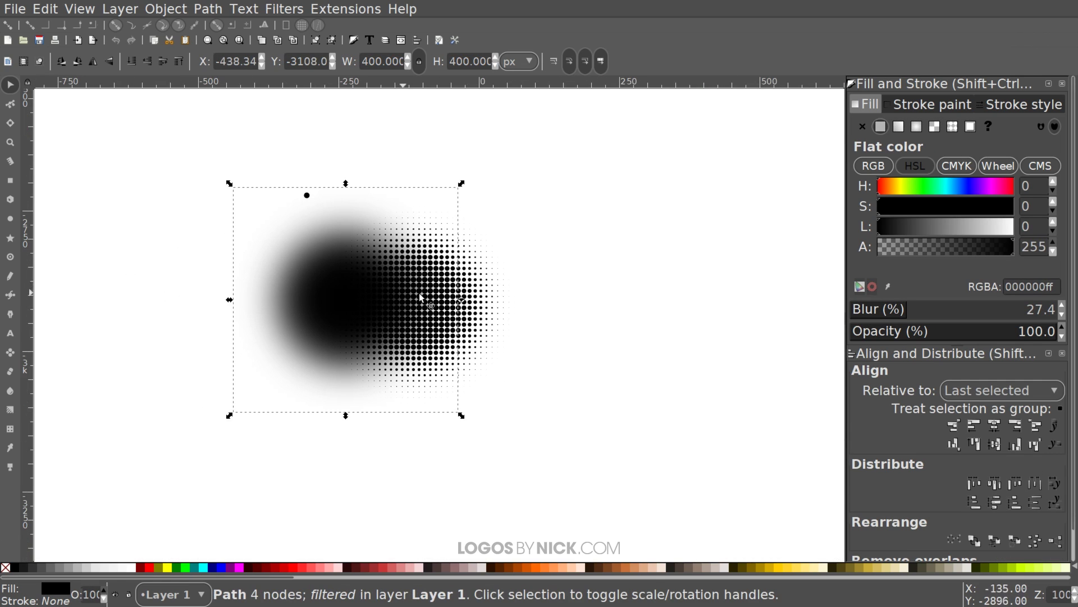
key("ctrl+z")
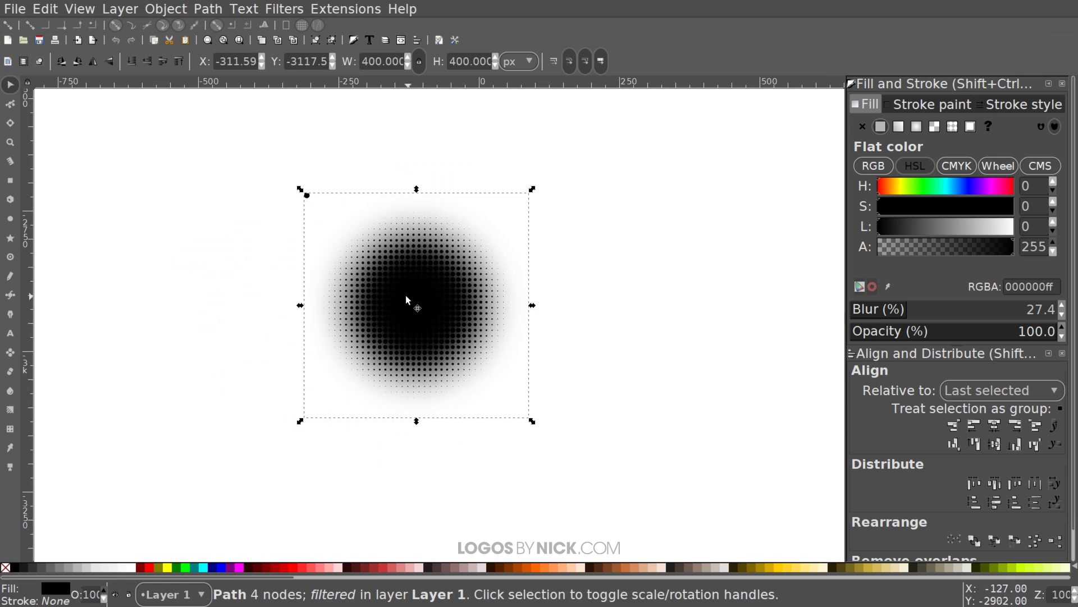
scroll(406, 294, "up", 4)
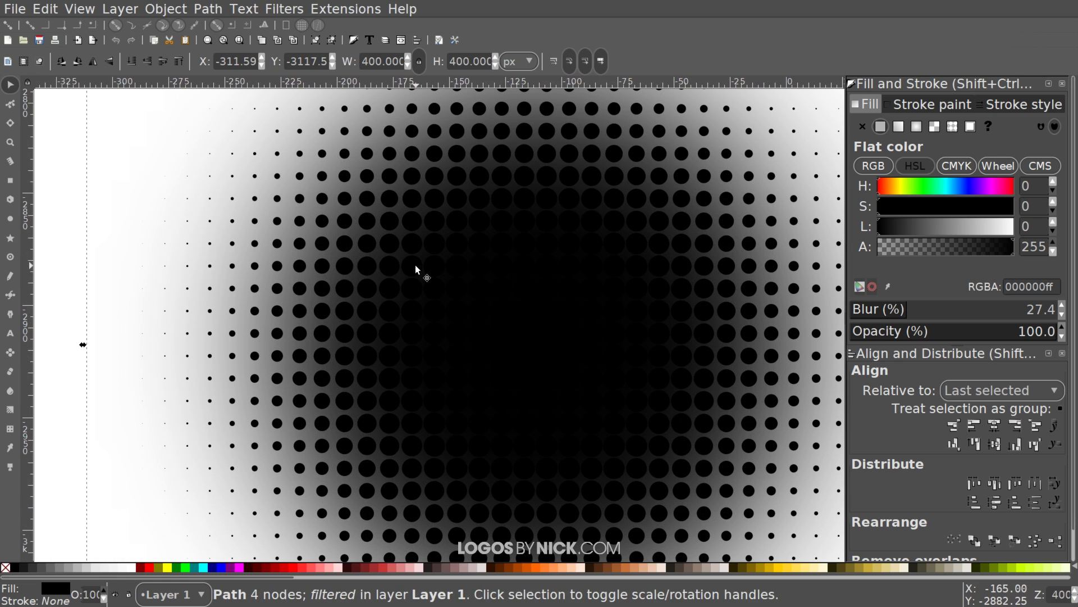
Step: Alt+click through the halftone to select the blurred black circle and delete it
left_click(415, 264)
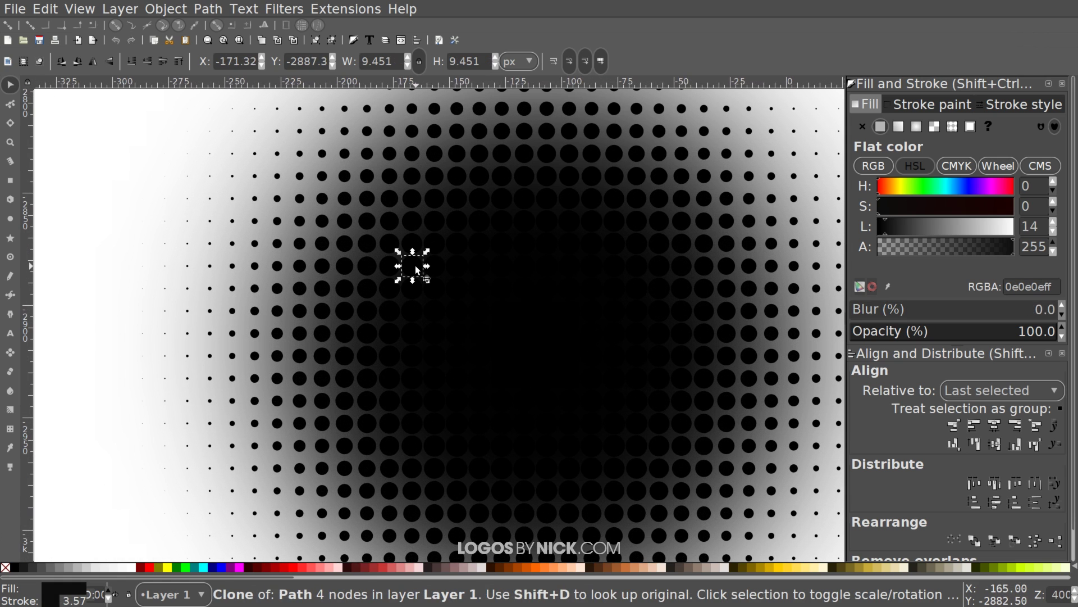
key("alt")
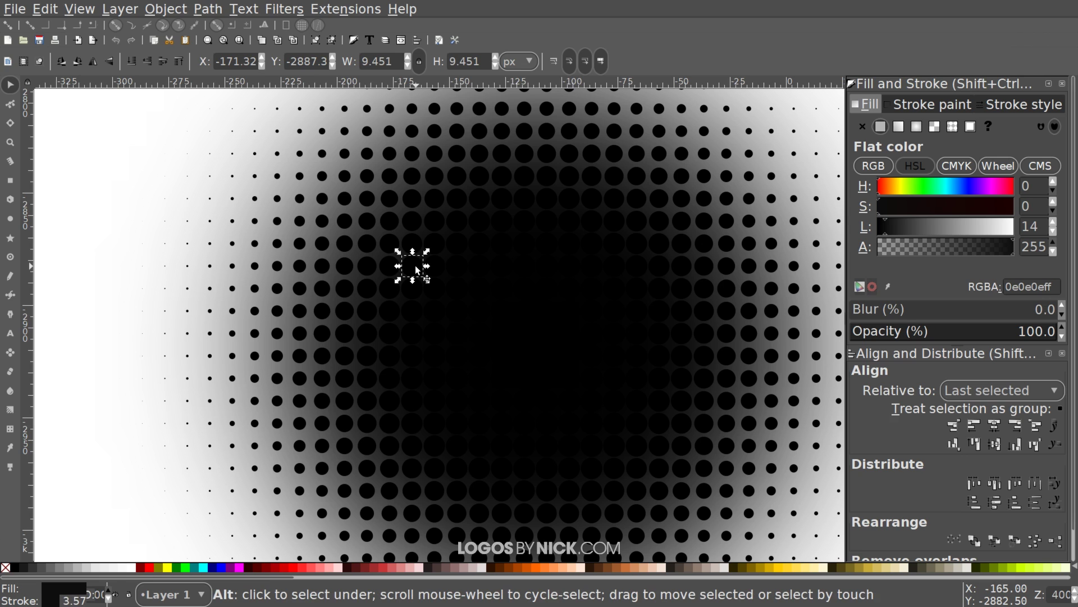
left_click(415, 265, "alt")
scroll(368, 359, "down", 3)
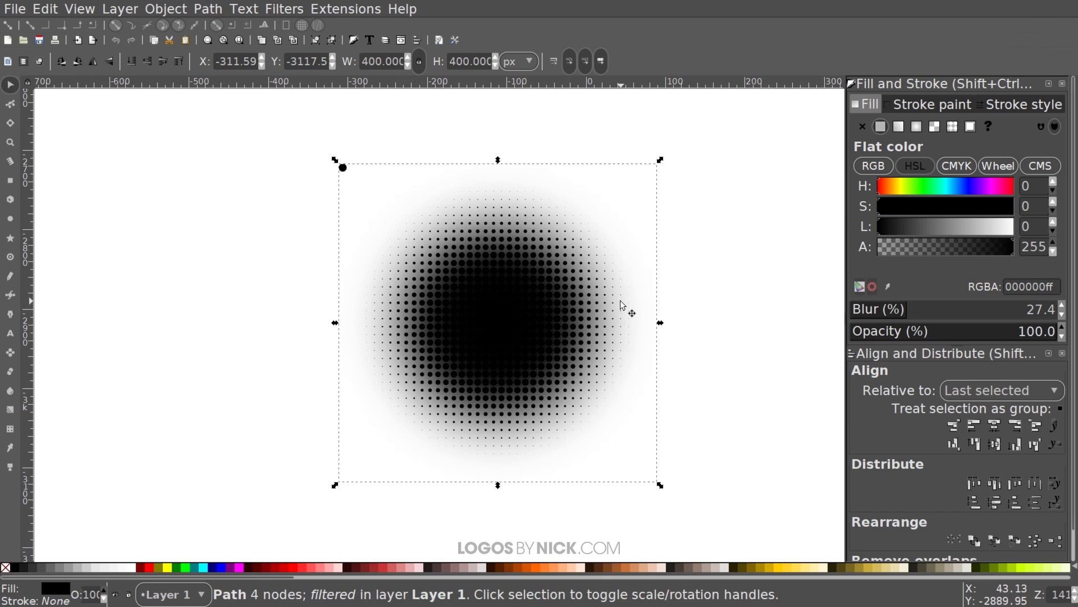
key("Delete")
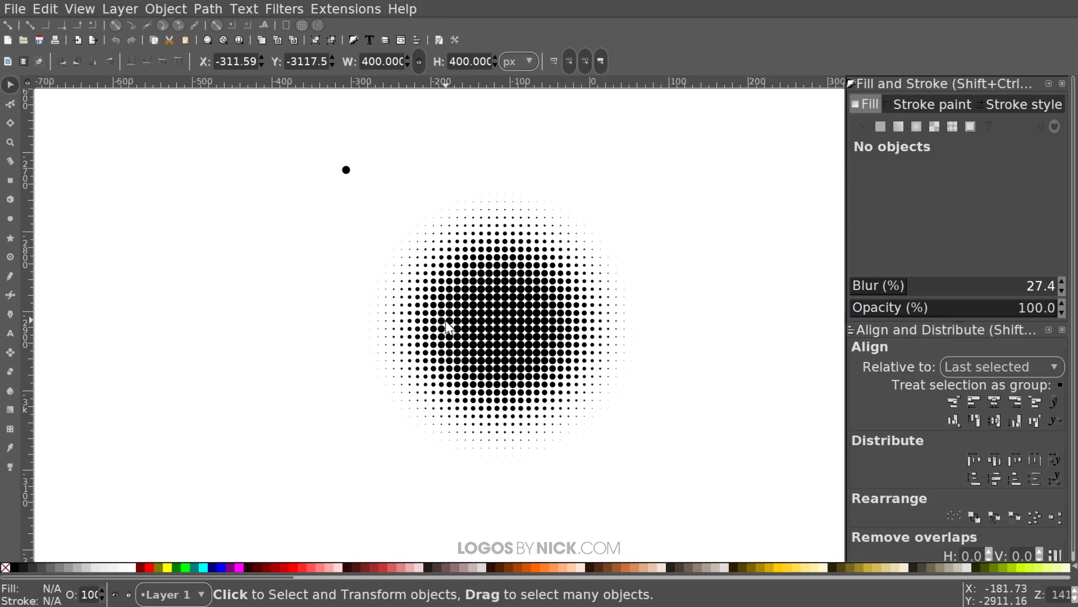
scroll(519, 318, "up", 1)
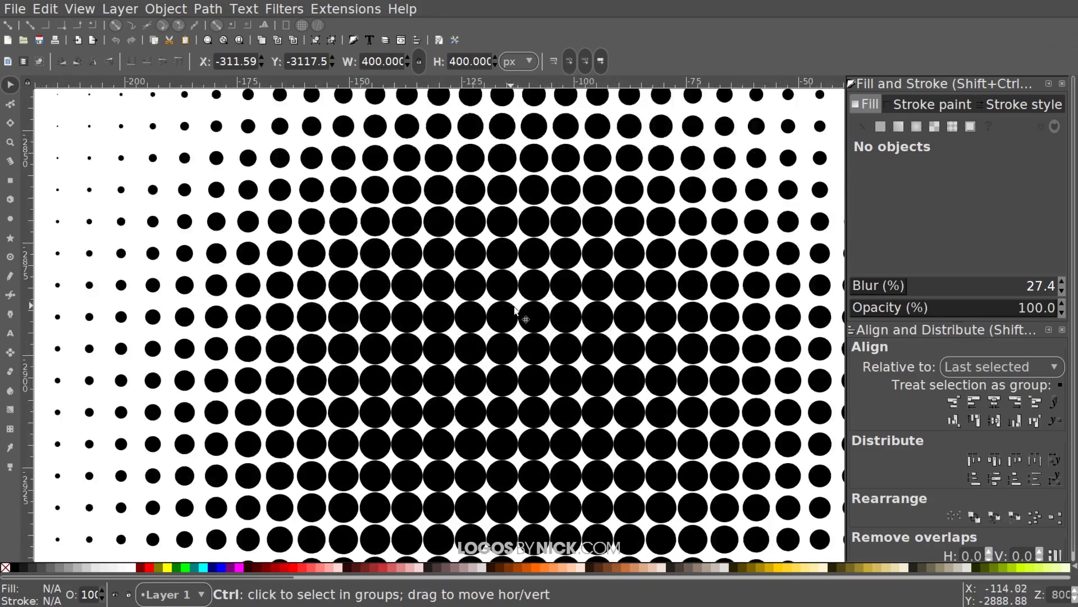
scroll(519, 317, "up", 2)
scroll(520, 317, "down", 3)
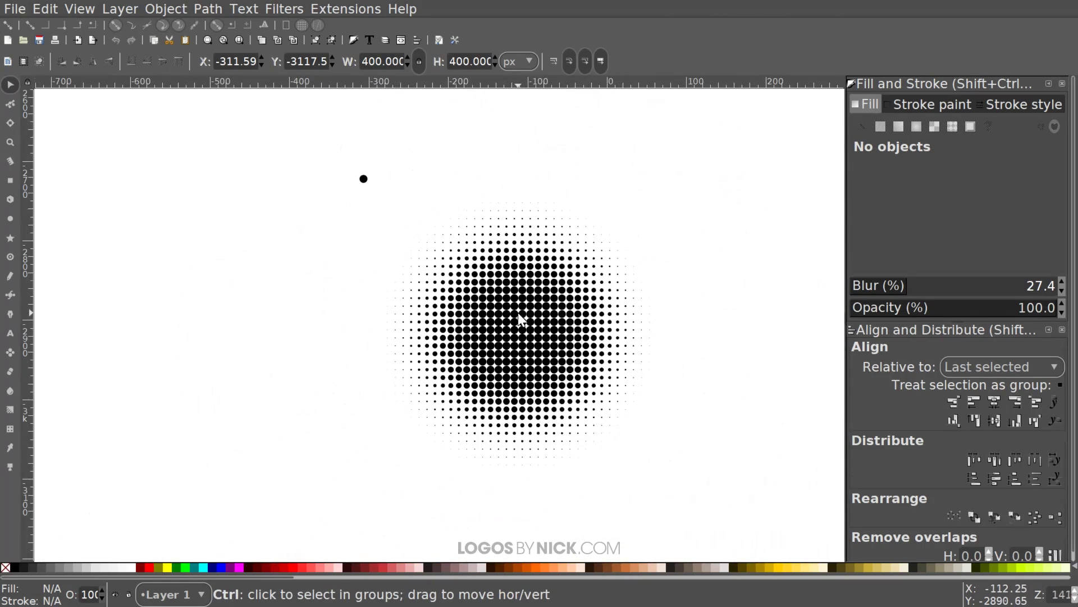
scroll(483, 297, "down", 3)
scroll(456, 287, "right", 4)
Step: Enlarge the small source dot slightly using its corner handle
left_click_drag(457, 288, 539, 340)
mouse_move(569, 281)
left_mouse_down()
mouse_move(533, 225)
mouse_move(559, 298)
left_mouse_up()
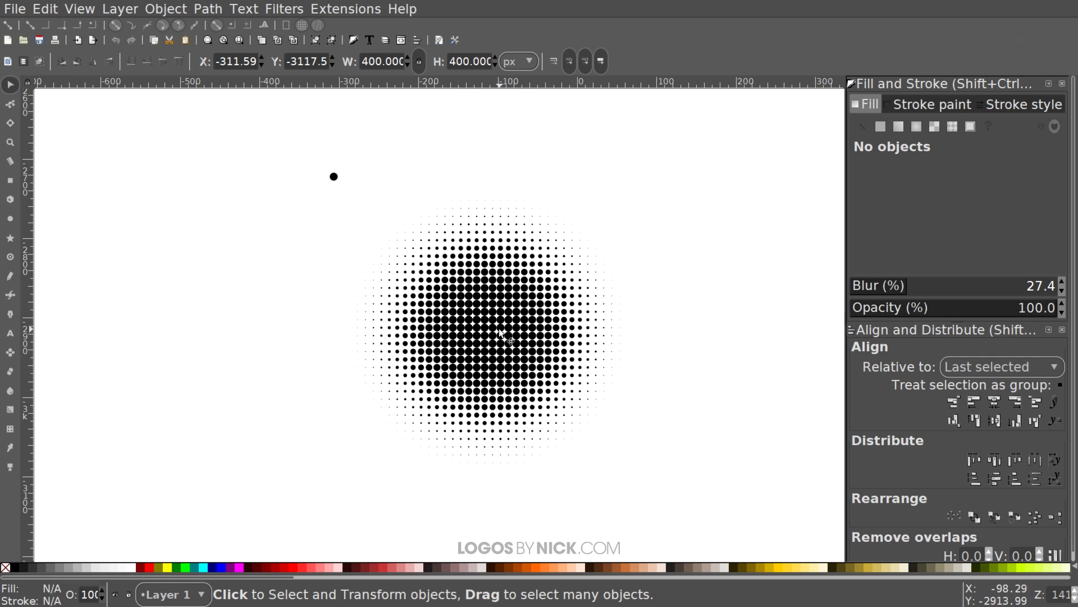
left_click(333, 177)
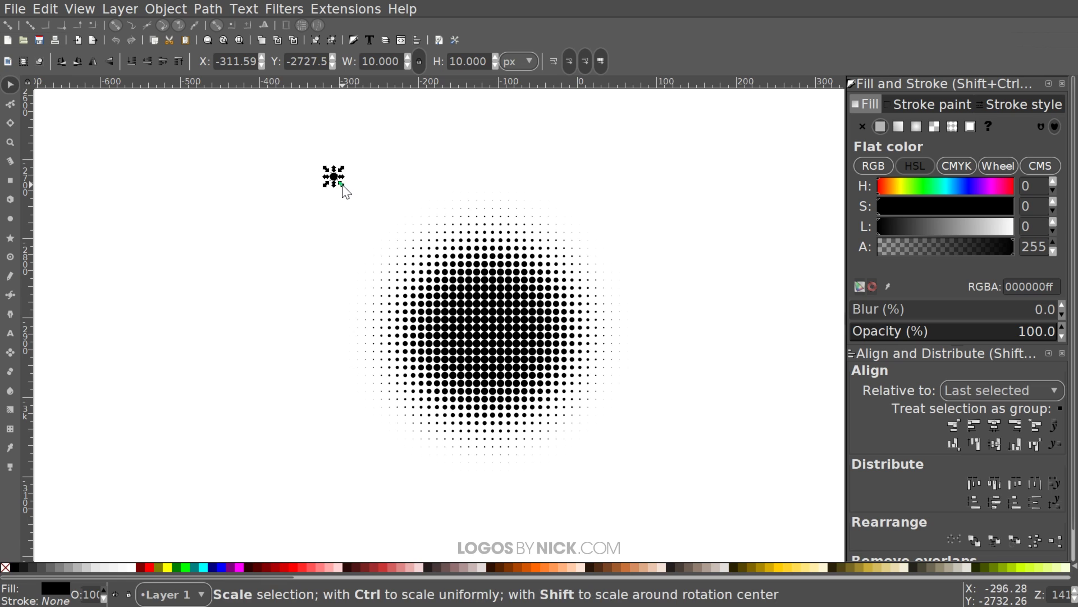
left_click_drag(345, 186, 357, 179)
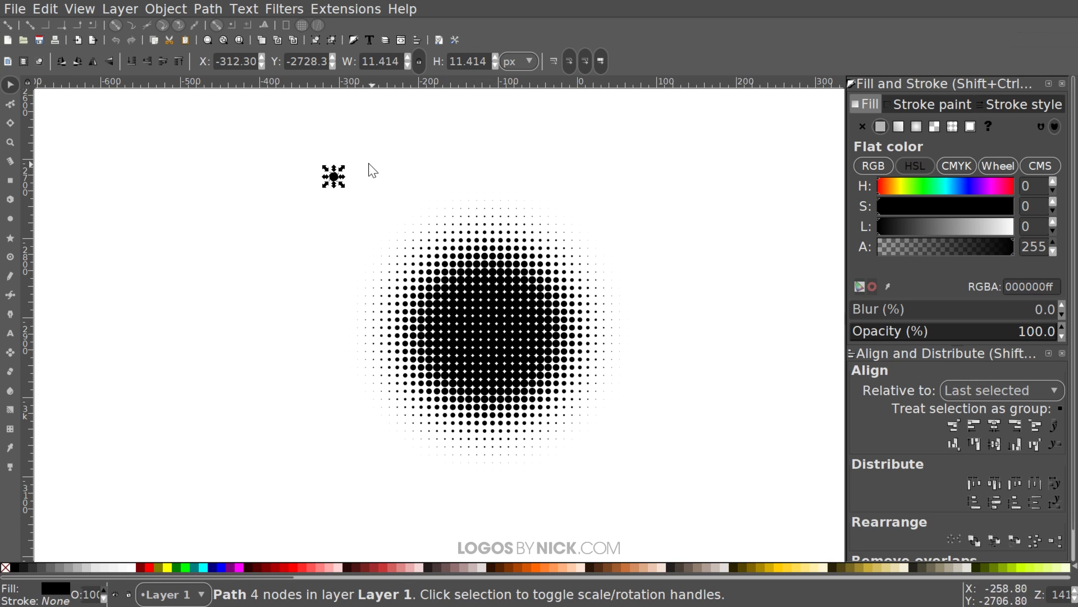
Step: Try a red fill on the dots, undo it, and move the source dot to the upper left
left_click(148, 567)
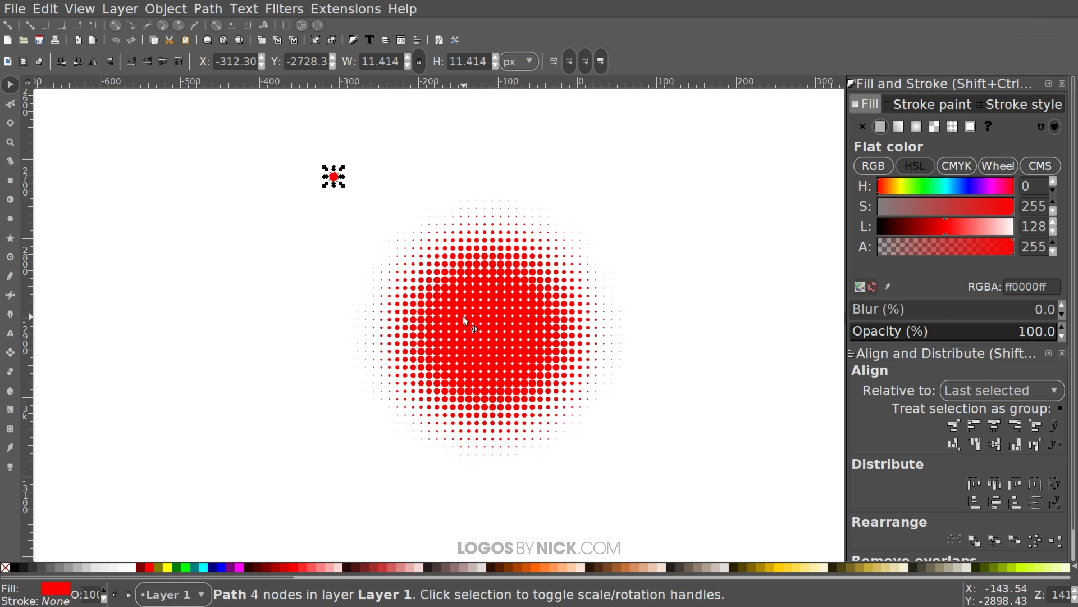
key("ctrl")
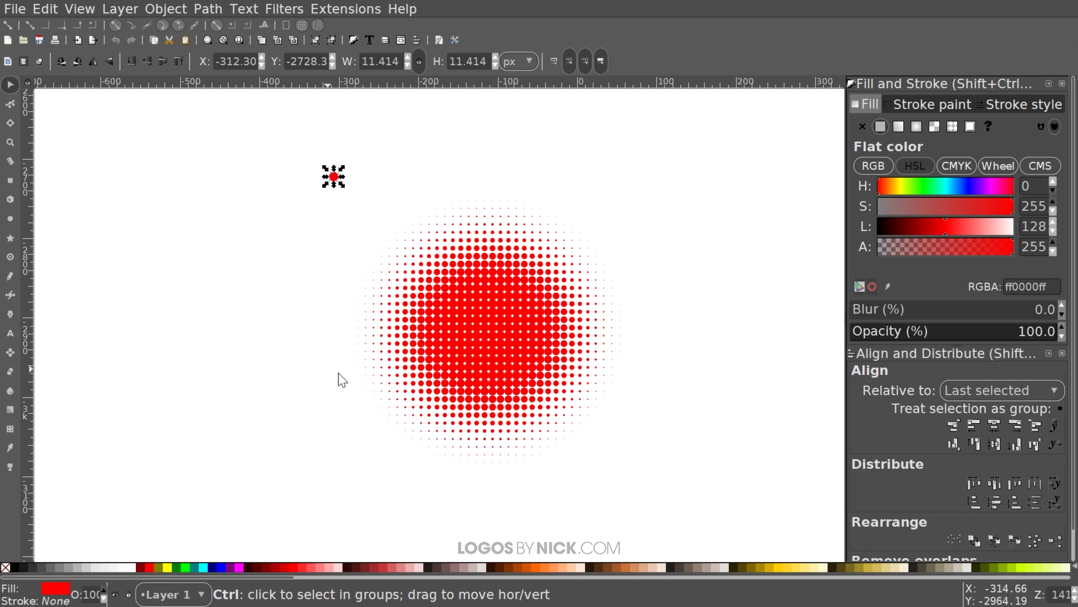
key("ctrl+z")
left_click(276, 235)
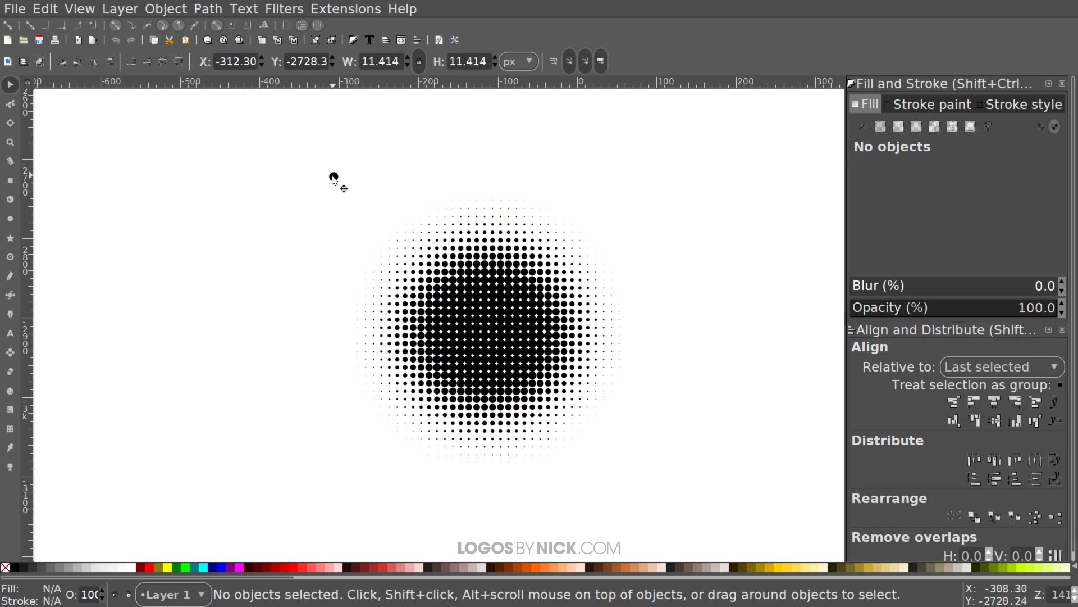
left_click_drag(334, 182, 119, 169)
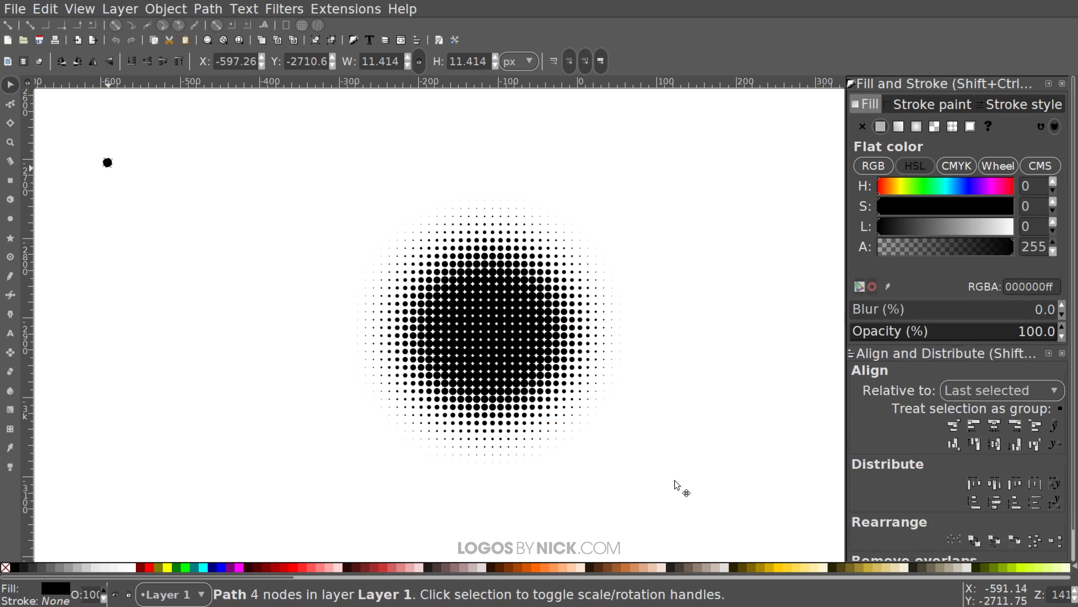
Step: Rubber-band select all 1195 halftone clones and group them
scroll(675, 480, "down", 2)
scroll(675, 479, "right", 1)
left_click_drag(741, 482, 223, 100)
scroll(542, 286, "up", 1)
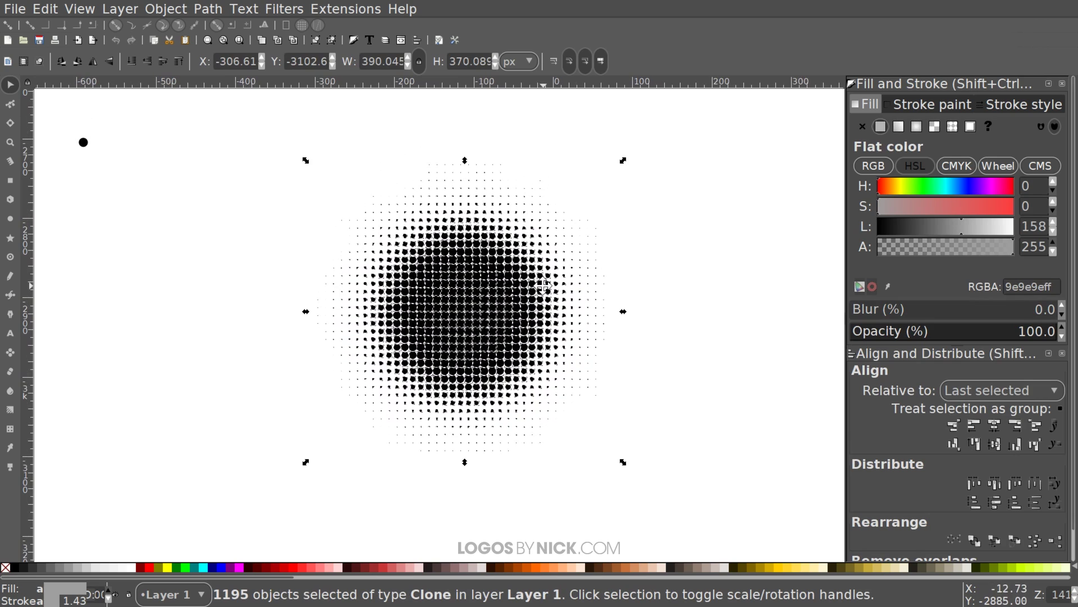
left_click(318, 40)
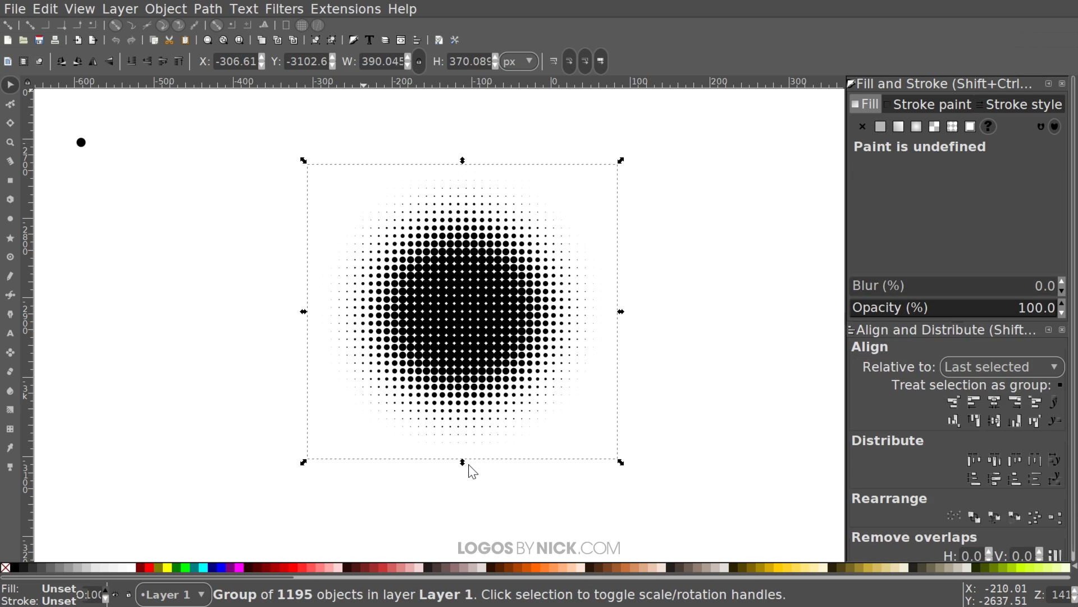
Step: Shift the halftone group left, deselect it, and pick the Star/Polygon tool
left_click_drag(511, 315, 298, 314)
scroll(570, 265, "right", 3)
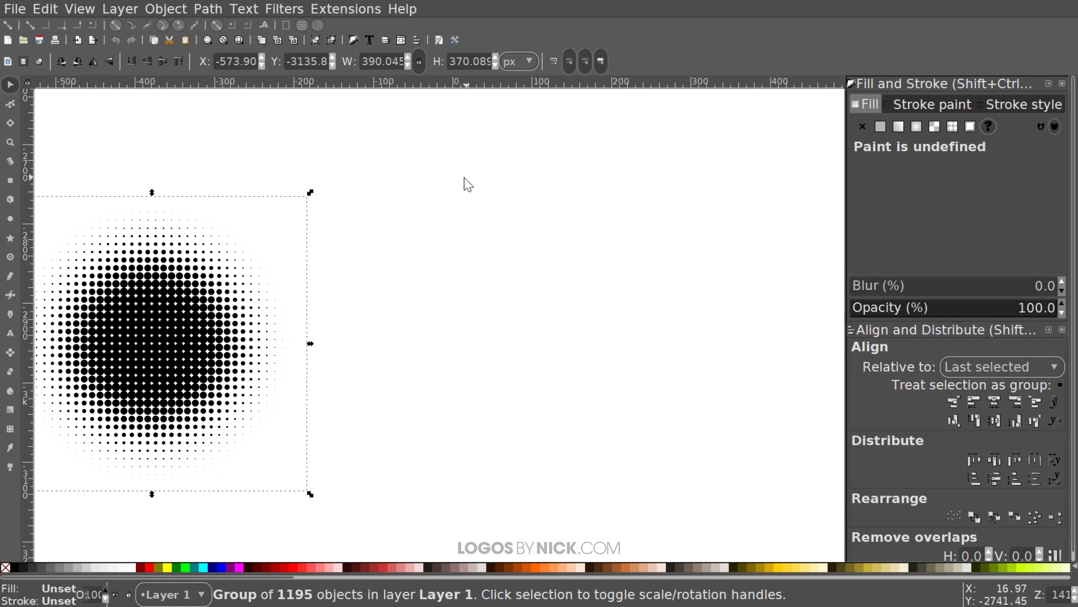
scroll(806, 224, "left", 12)
scroll(806, 224, "down", 4)
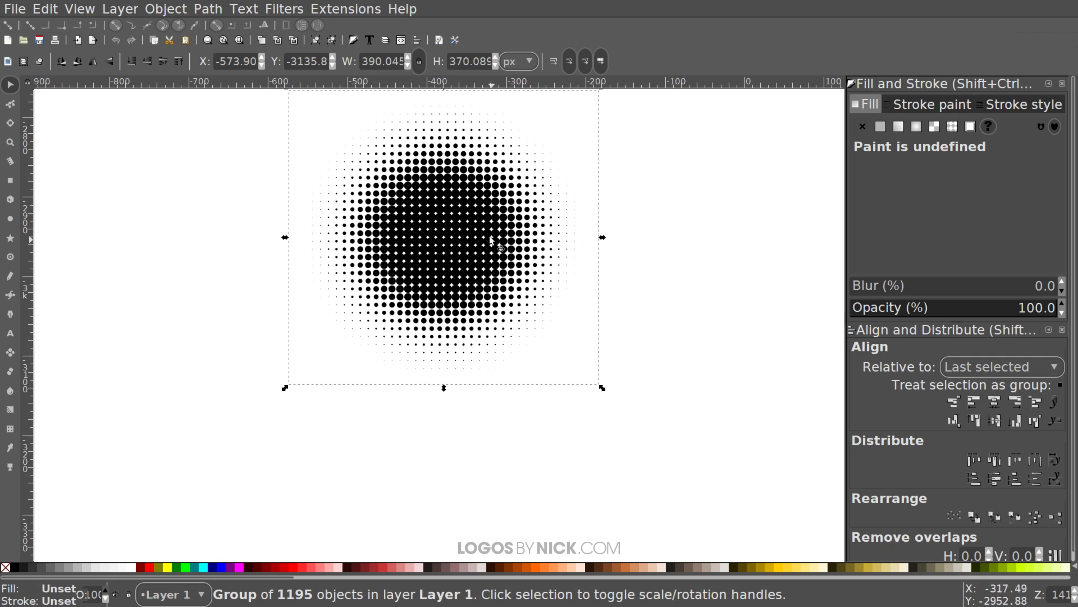
scroll(481, 326, "right", 17)
scroll(480, 326, "up", 9)
left_click(481, 324)
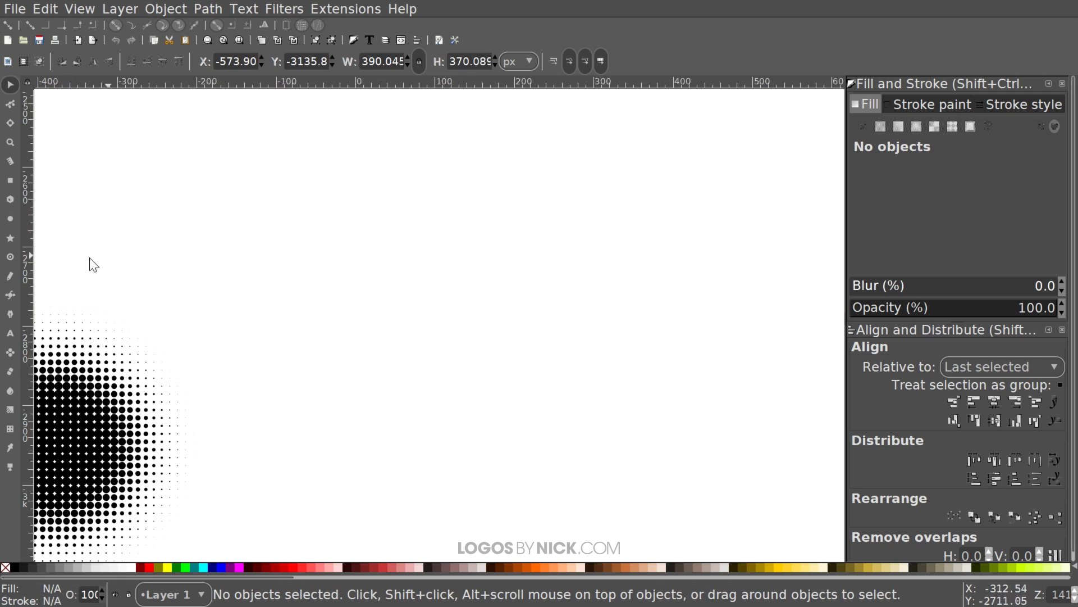
left_click(10, 238)
scroll(248, 233, "left", 2)
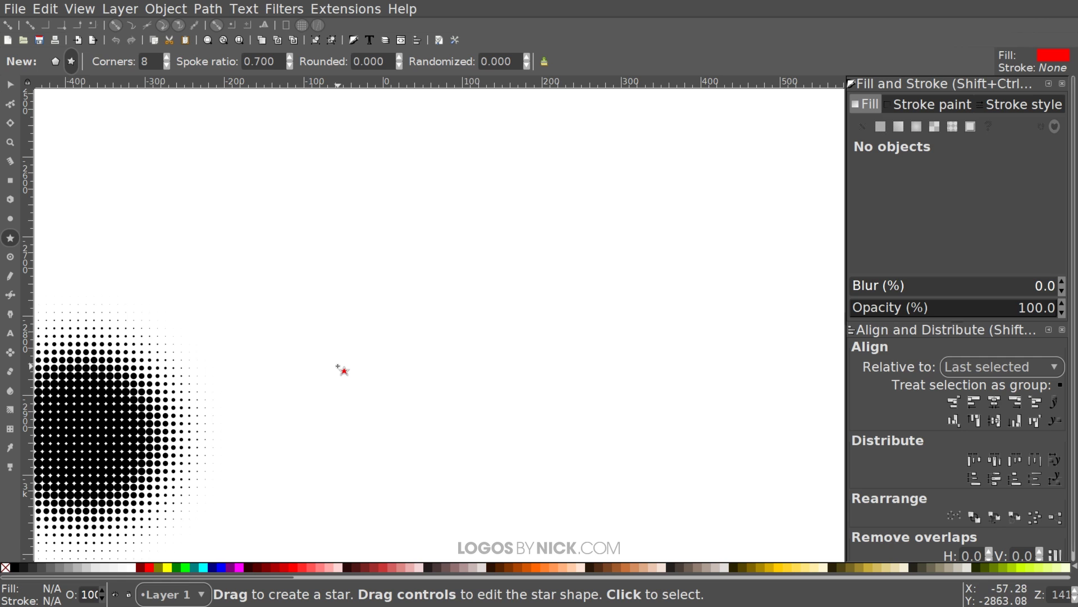
Step: Draw an eight-pointed star beside the halftone and convert it with Path > Object to Path
mouse_move(583, 326)
left_mouse_down()
mouse_move(559, 301)
mouse_move(556, 318)
mouse_move(556, 297)
mouse_move(596, 296)
mouse_move(576, 295)
mouse_move(564, 250)
mouse_move(589, 268)
mouse_move(575, 243)
mouse_move(599, 249)
mouse_move(577, 237)
left_mouse_up()
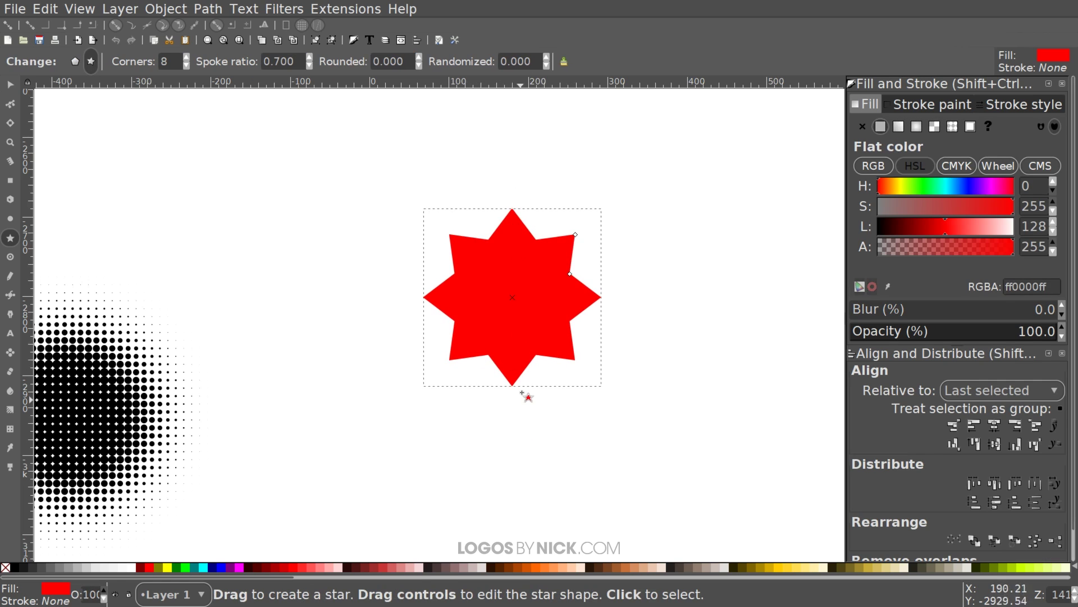
scroll(549, 348, "up", 1)
scroll(549, 326, "down", 1)
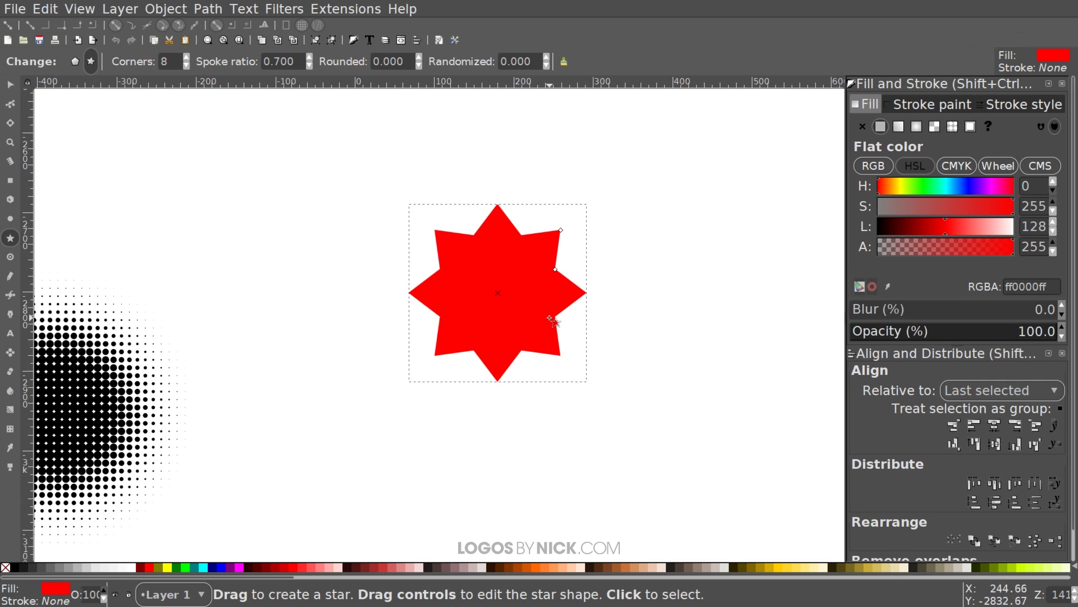
left_click(205, 8)
left_click(217, 29)
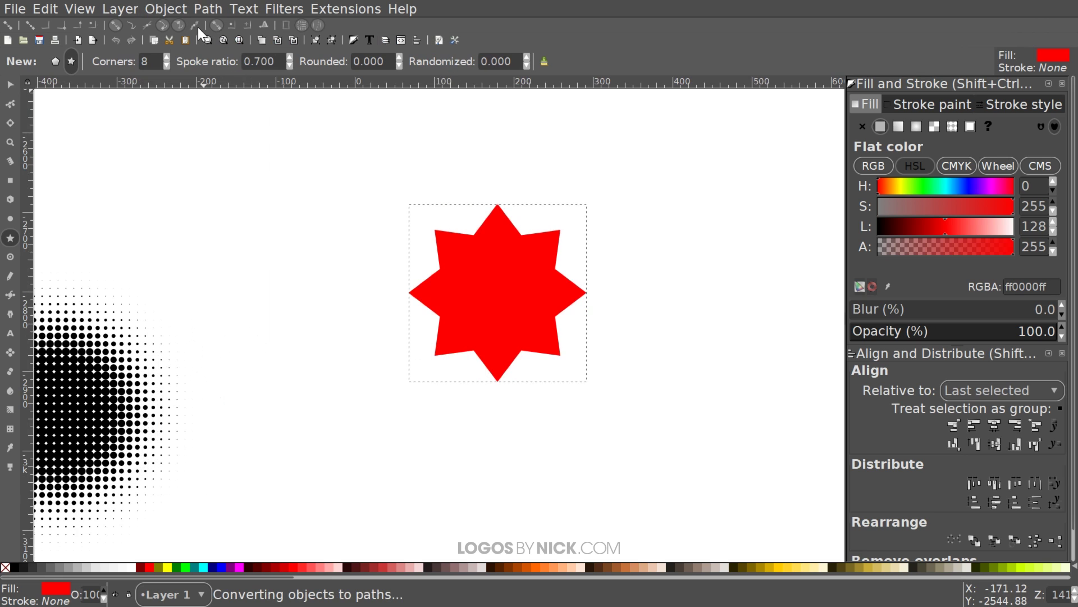
Step: Fill the star pink #FF0066 from the palette
left_click_drag(251, 575, 1003, 578)
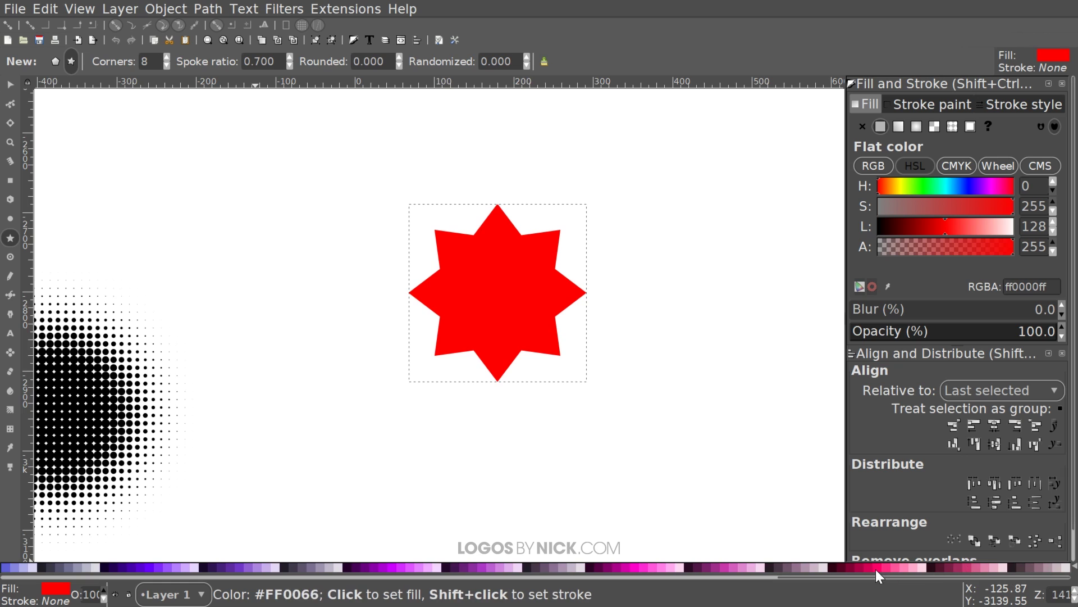
left_click(877, 568)
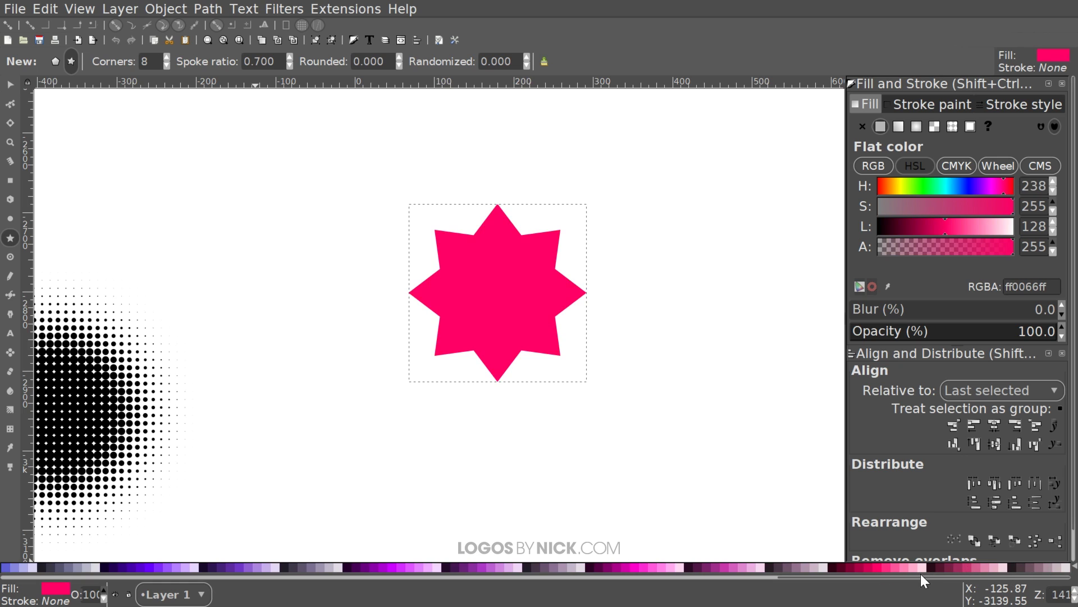
left_click_drag(917, 577, 141, 584)
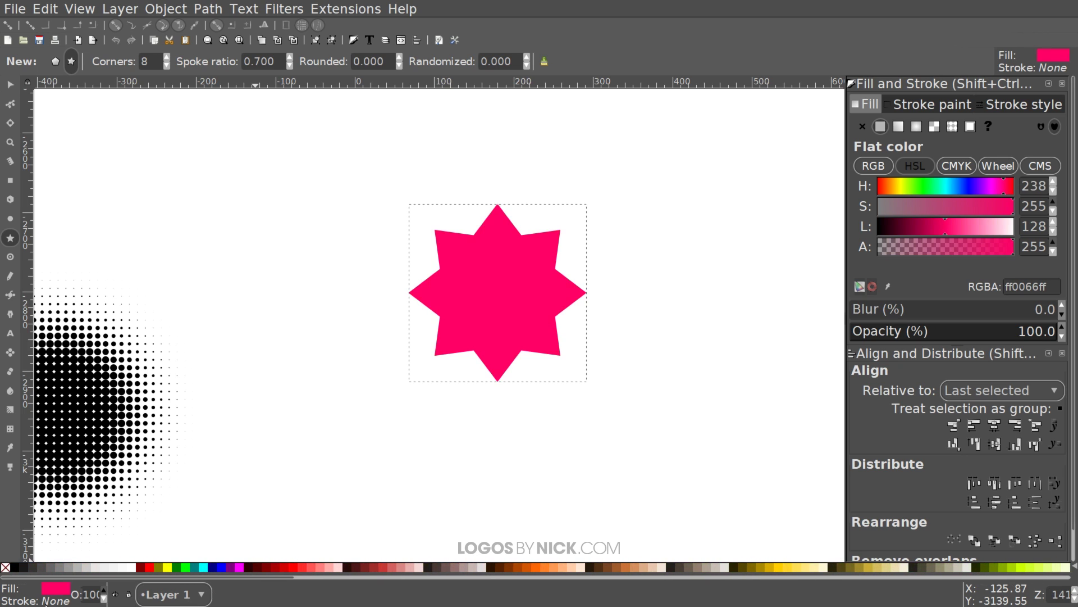
Step: With the Node tool, select the star's eight inner nodes and make them auto-smooth and symmetric
left_click(11, 105)
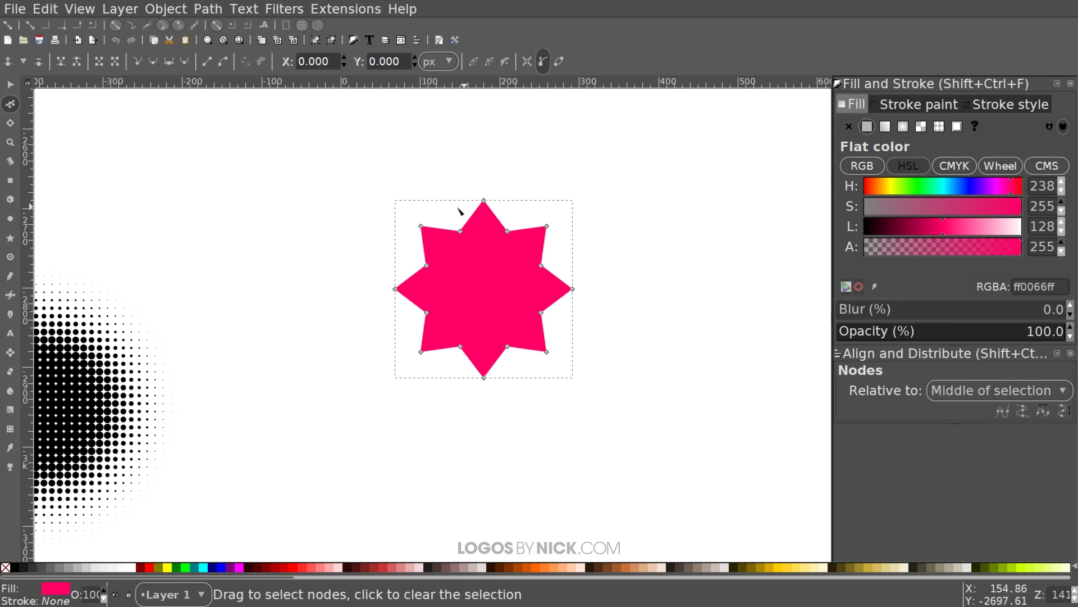
left_click_drag(466, 237, 470, 241)
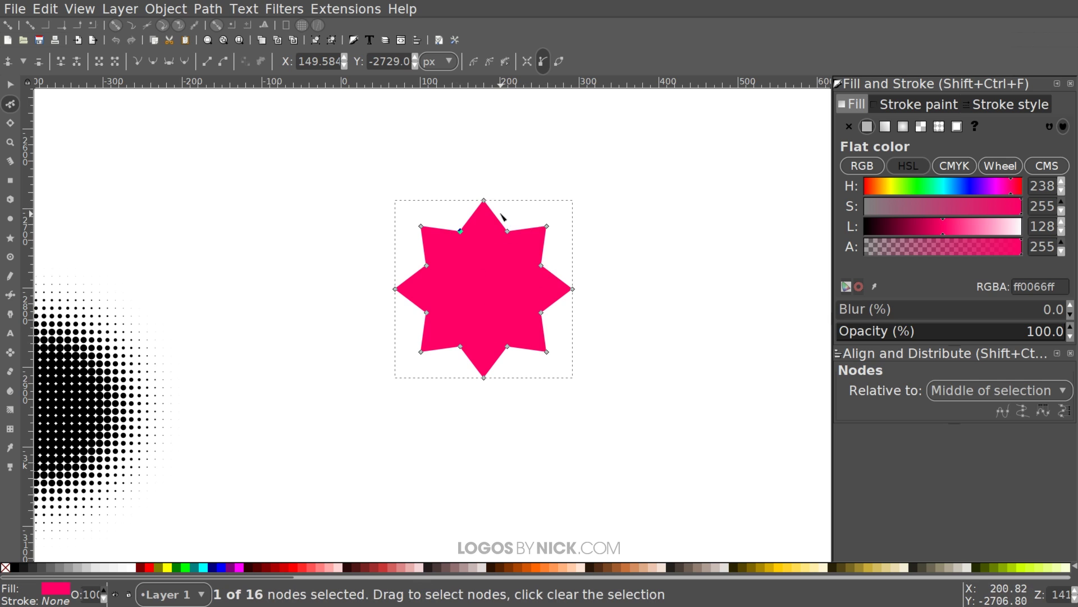
left_click_drag(517, 243, 522, 284)
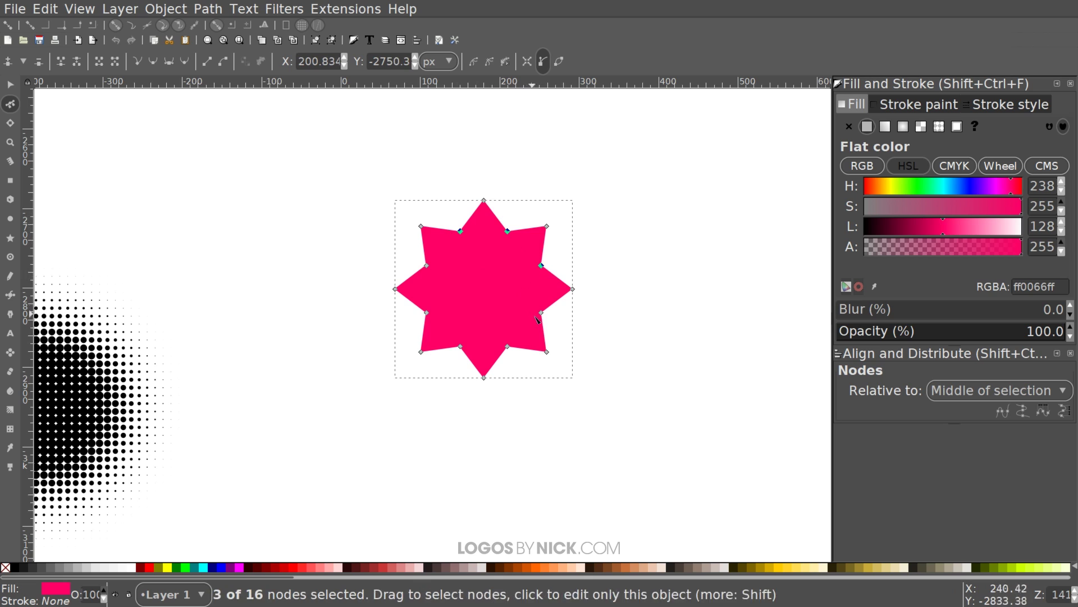
left_click_drag(551, 326, 528, 300)
left_click_drag(522, 368, 491, 336)
left_click_drag(447, 369, 478, 328)
left_click_drag(411, 328, 448, 294)
left_click_drag(404, 260, 448, 276)
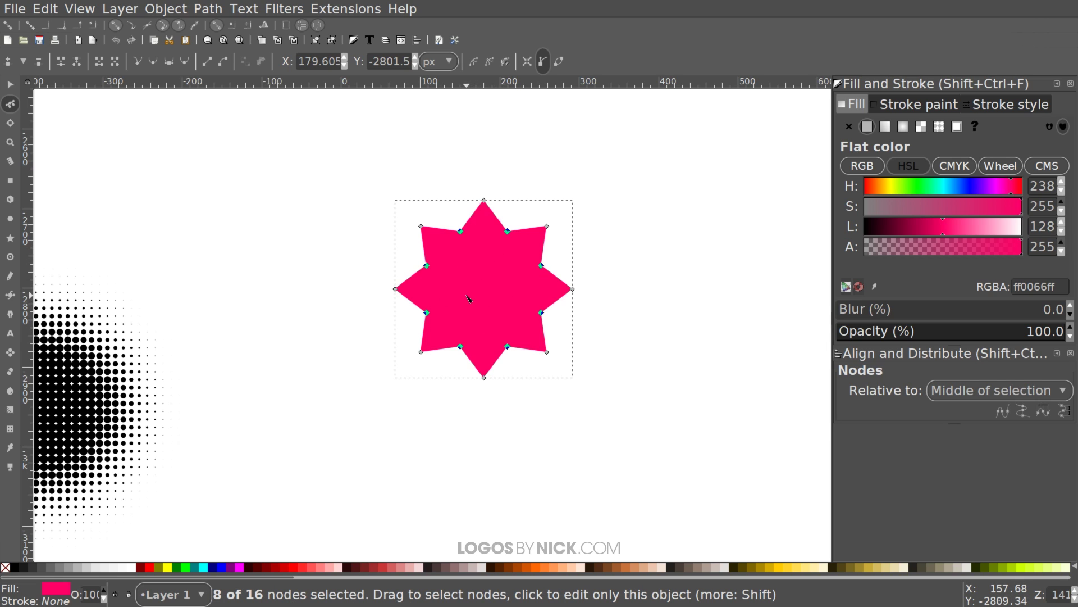
left_click(184, 62)
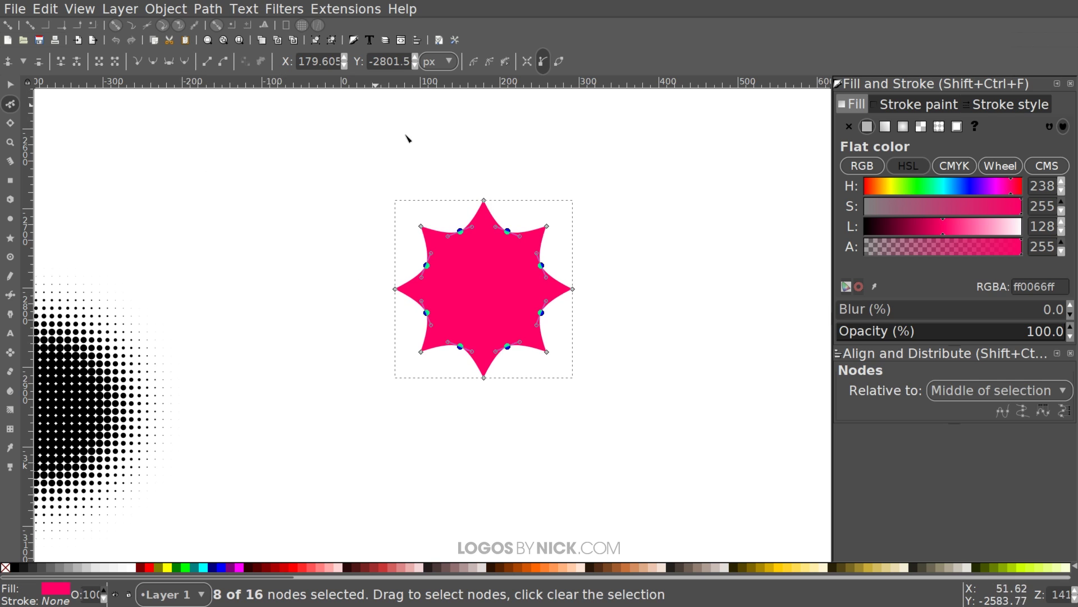
left_click(169, 62)
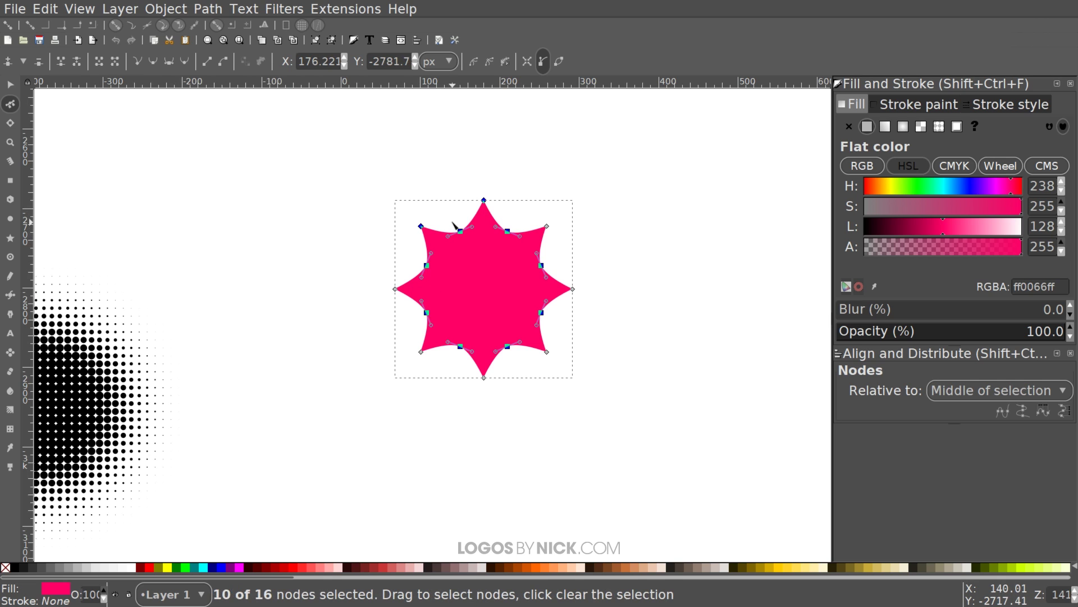
Step: Drag out the Bezier handles of the upper-left, upper-right and right inner nodes to deepen their curves
scroll(454, 226, "up", 3)
scroll(443, 220, "right", 1)
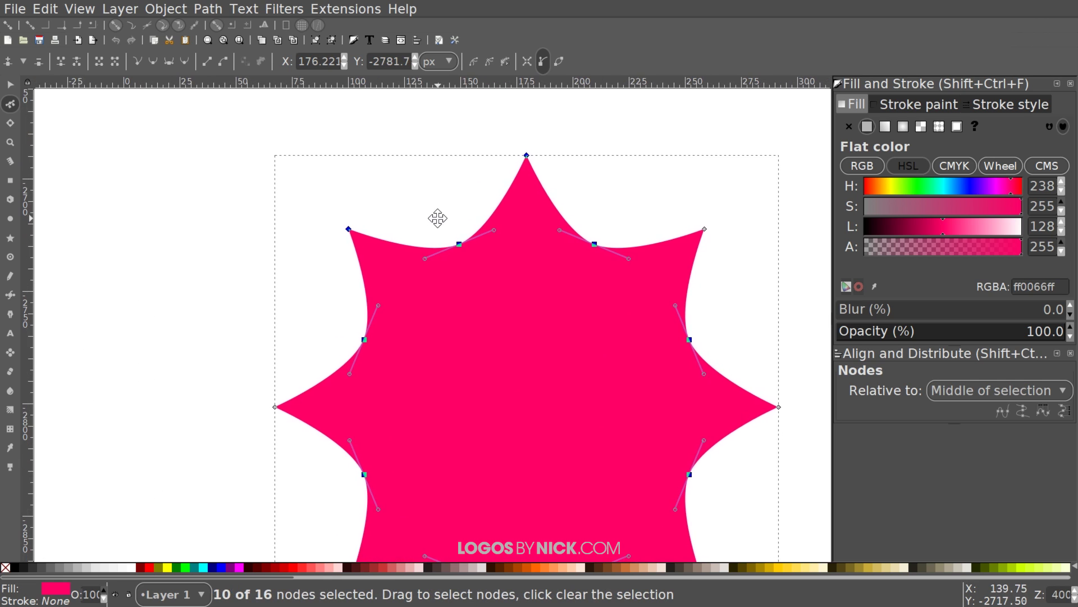
left_click(456, 243)
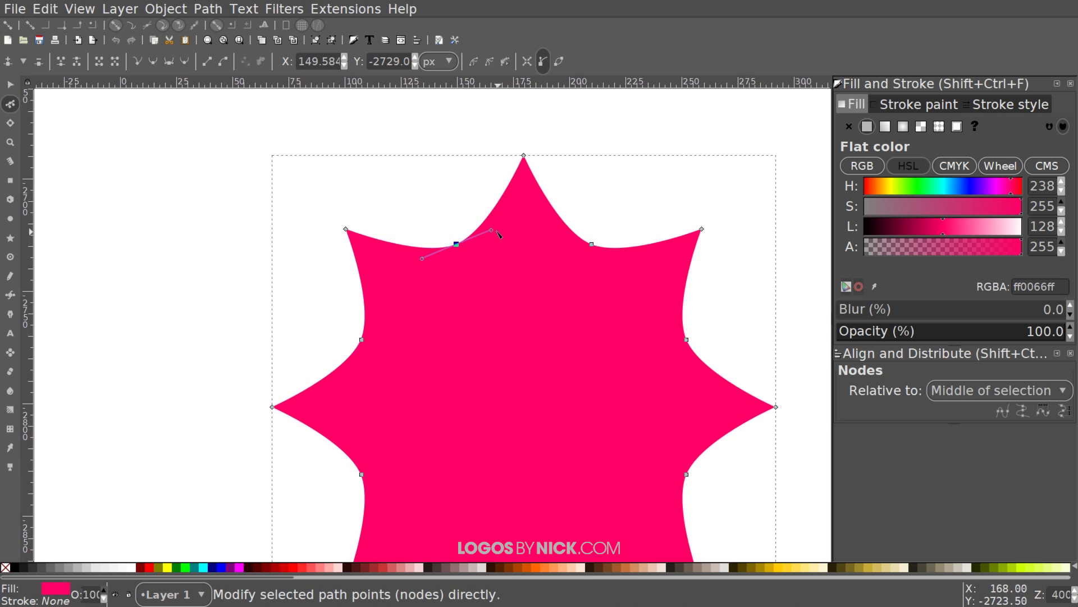
left_click_drag(493, 230, 513, 221)
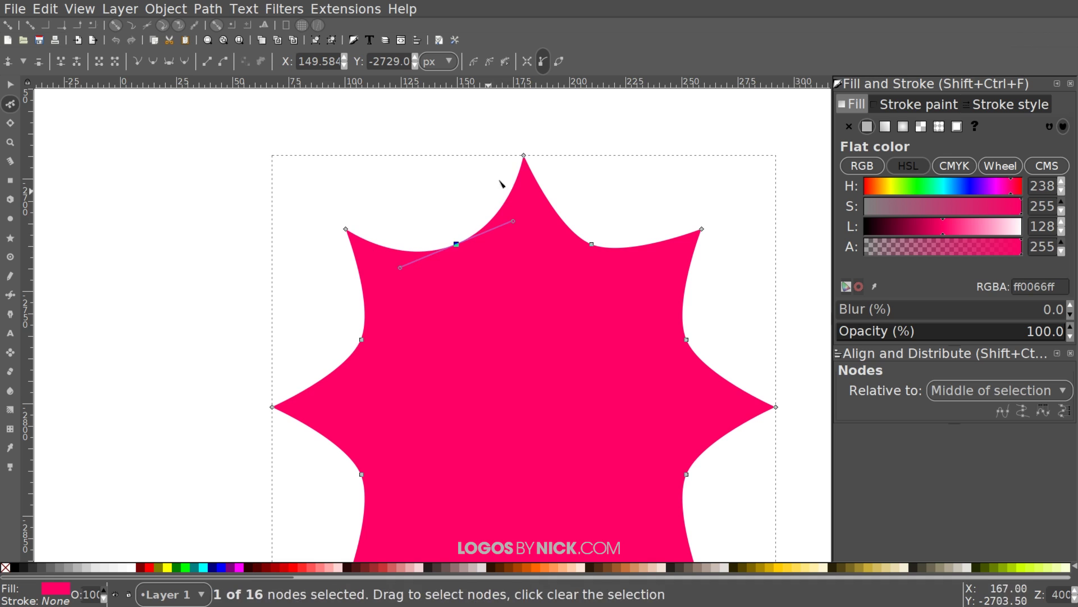
scroll(537, 303, "right", 2)
scroll(536, 304, "down", 1)
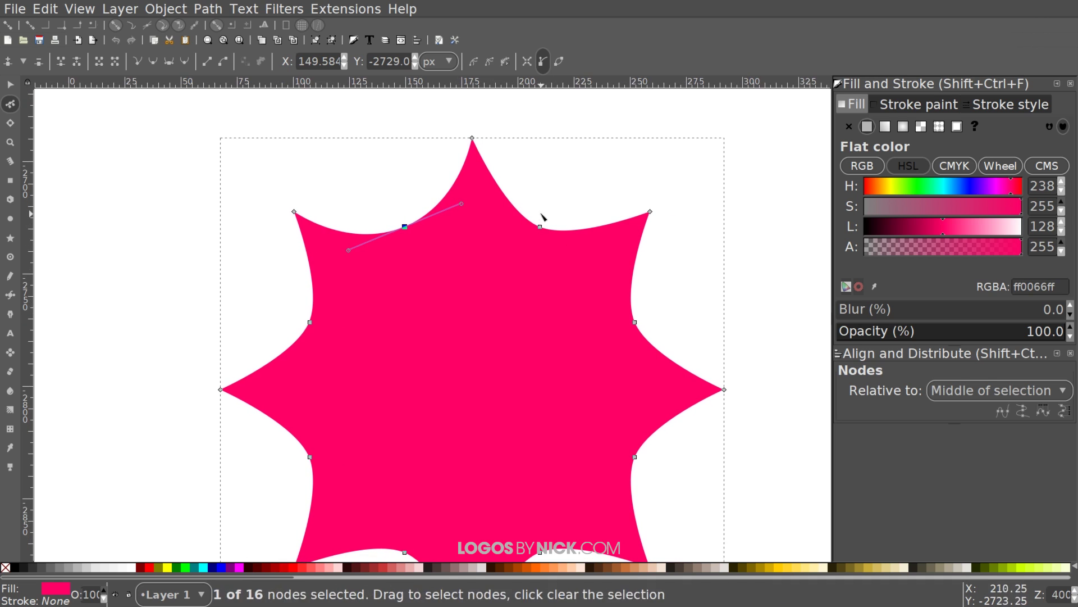
left_click(540, 226)
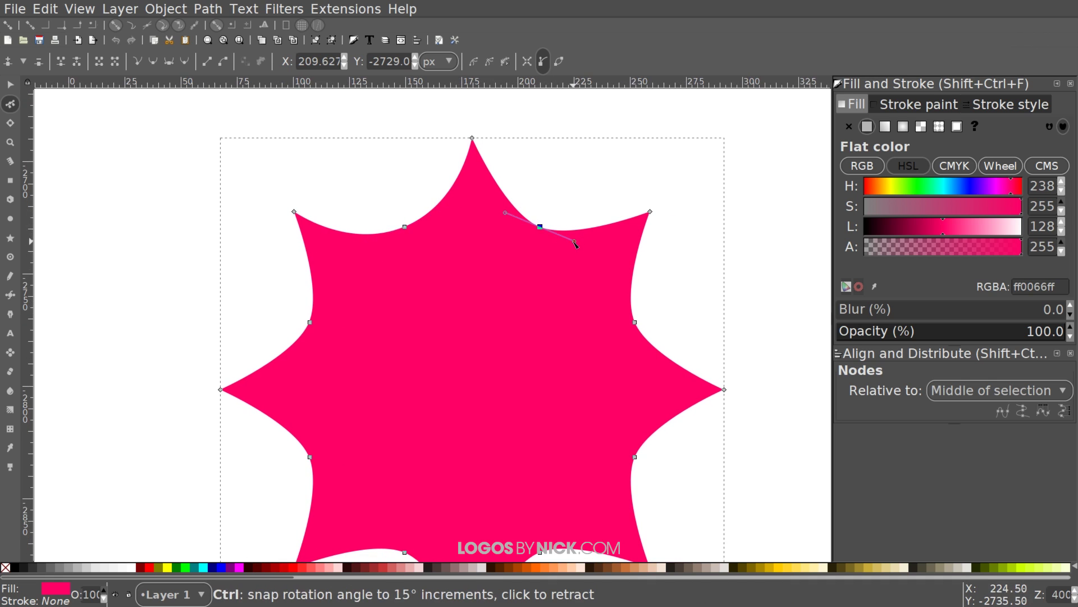
left_click_drag(575, 243, 590, 248)
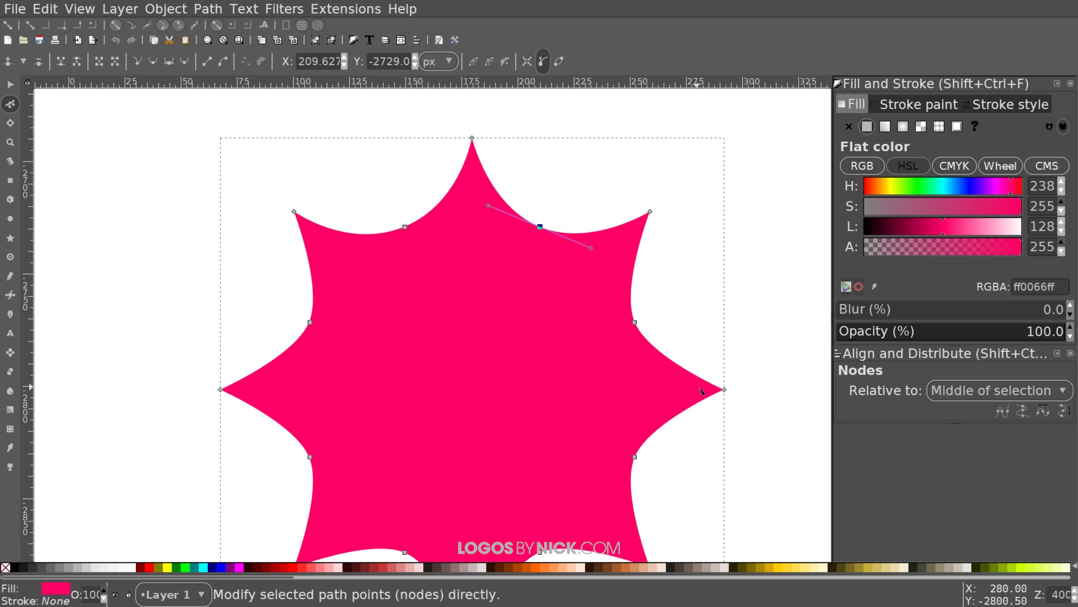
scroll(701, 390, "down", 4)
scroll(701, 390, "right", 2)
left_click(588, 213)
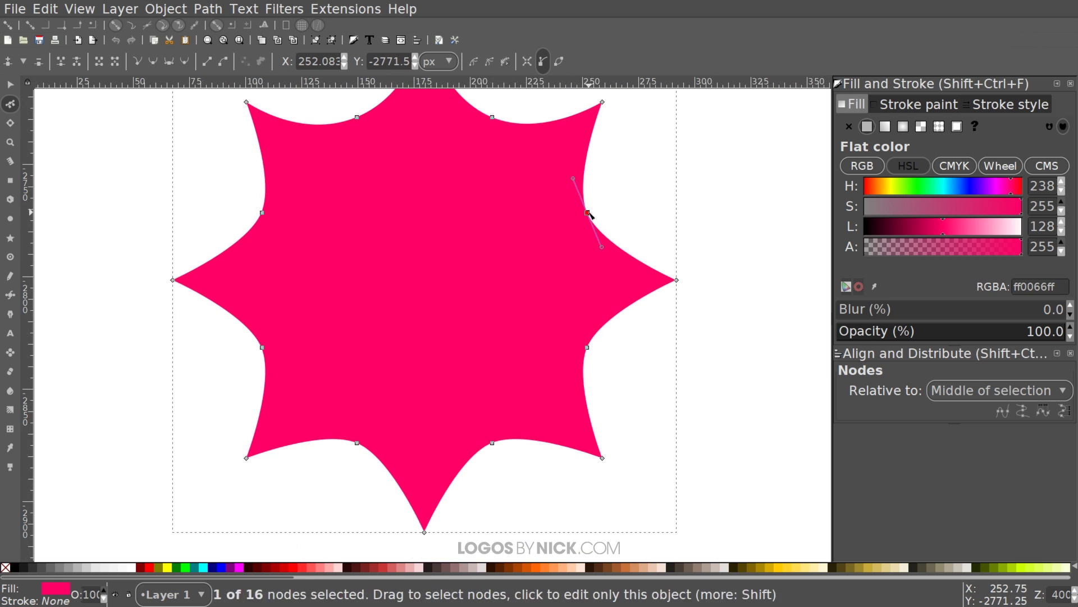
left_click_drag(602, 246, 610, 268)
Step: Deepen the curves at the lower-right inner node and both nodes flanking the bottom point
scroll(633, 376, "down", 1)
scroll(633, 377, "right", 1)
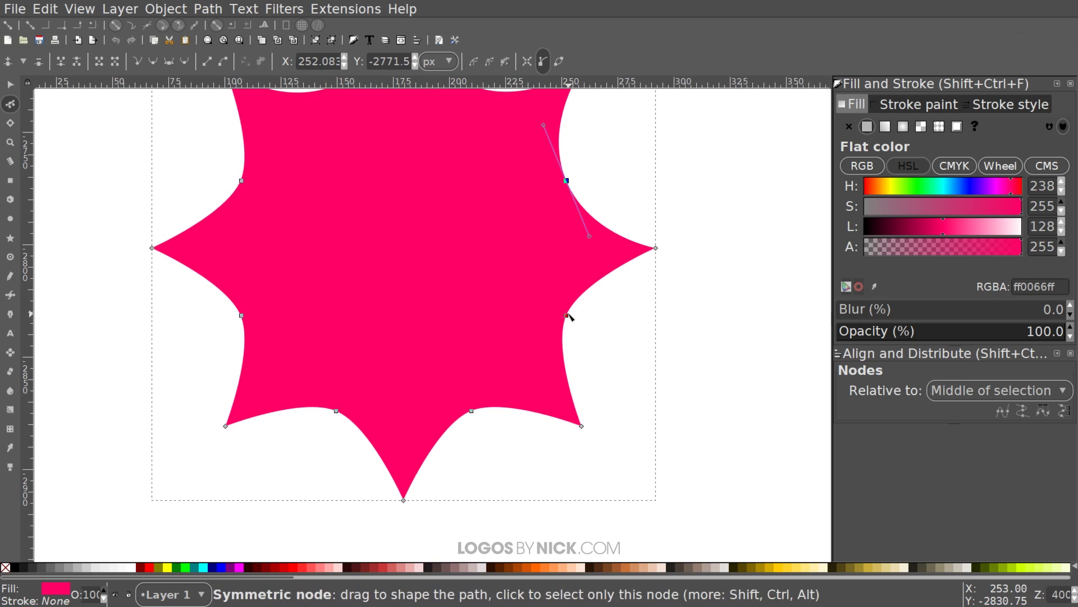
left_click(566, 315)
left_click_drag(552, 355, 543, 375)
scroll(594, 336, "down", 3)
scroll(593, 336, "left", 3)
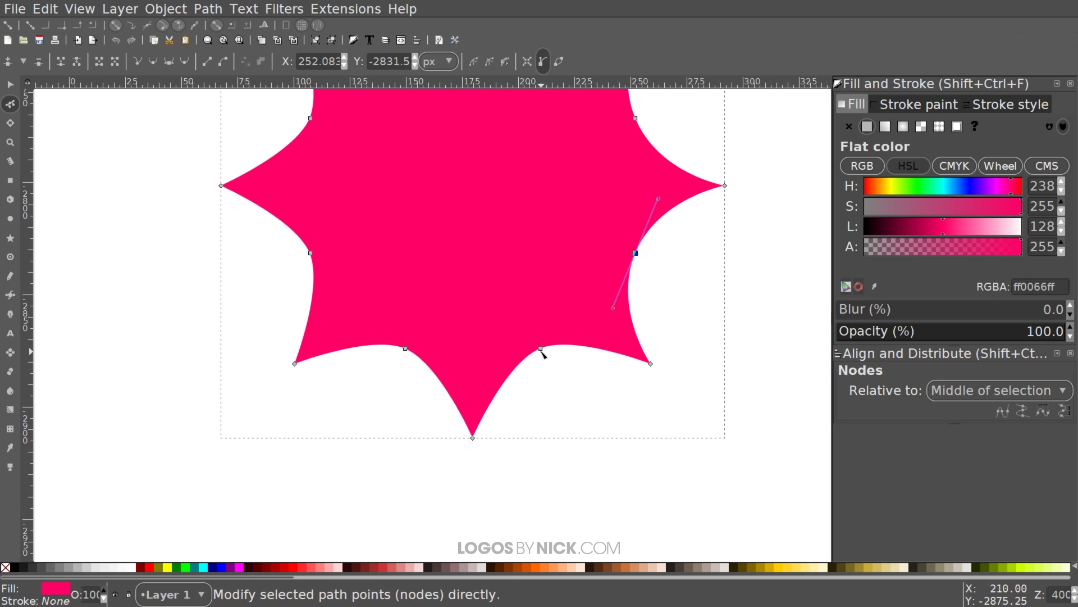
left_click(540, 349)
left_click_drag(507, 363, 494, 368)
left_click(405, 348)
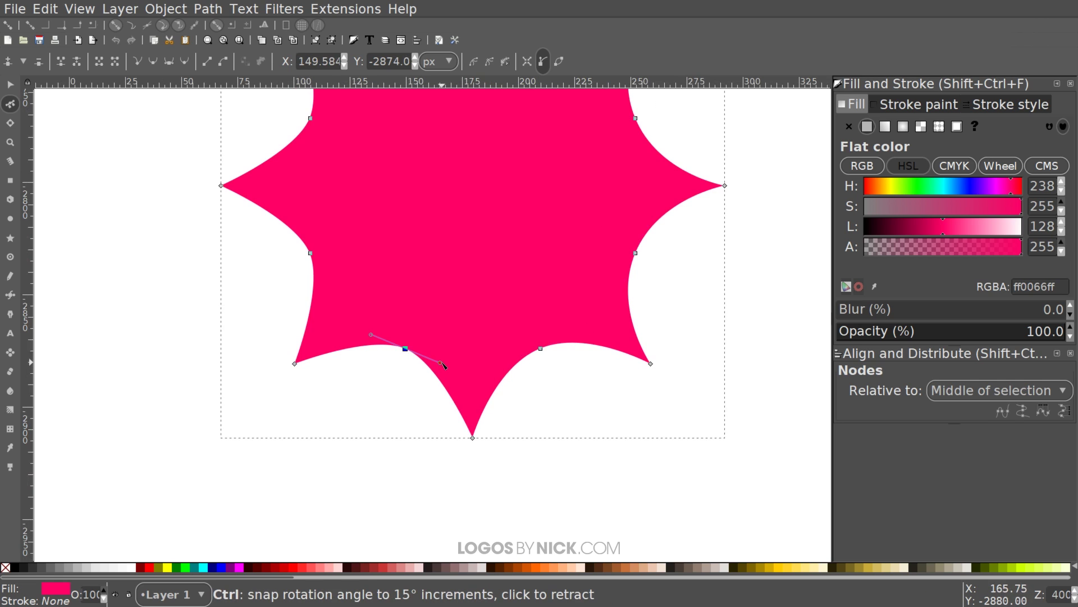
mouse_move(443, 365)
left_mouse_down()
mouse_move(463, 364)
mouse_move(456, 369)
left_mouse_up()
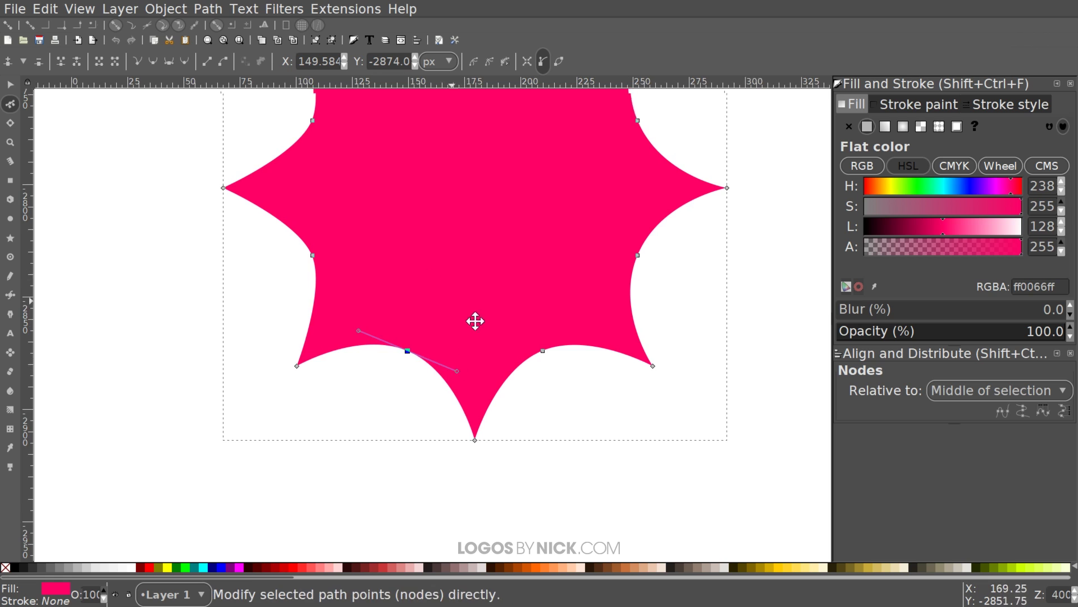
Step: Reshape the two left-side inner nodes, then zoom out to view the whole 224.143 px starburst
scroll(301, 325, "up", 3)
scroll(301, 325, "left", 3)
left_click(313, 255)
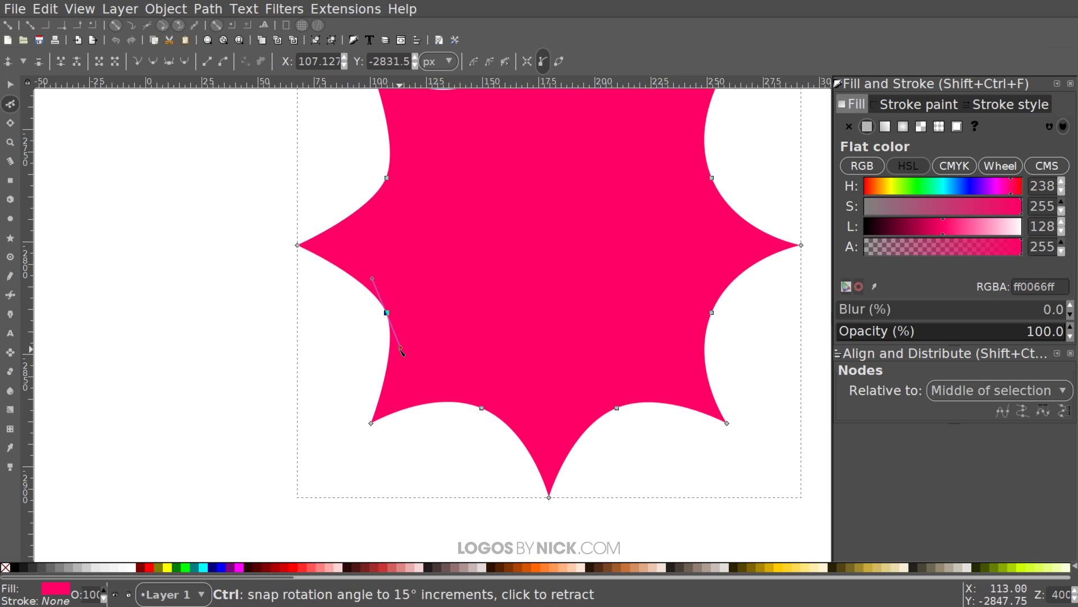
left_click_drag(405, 352, 412, 371)
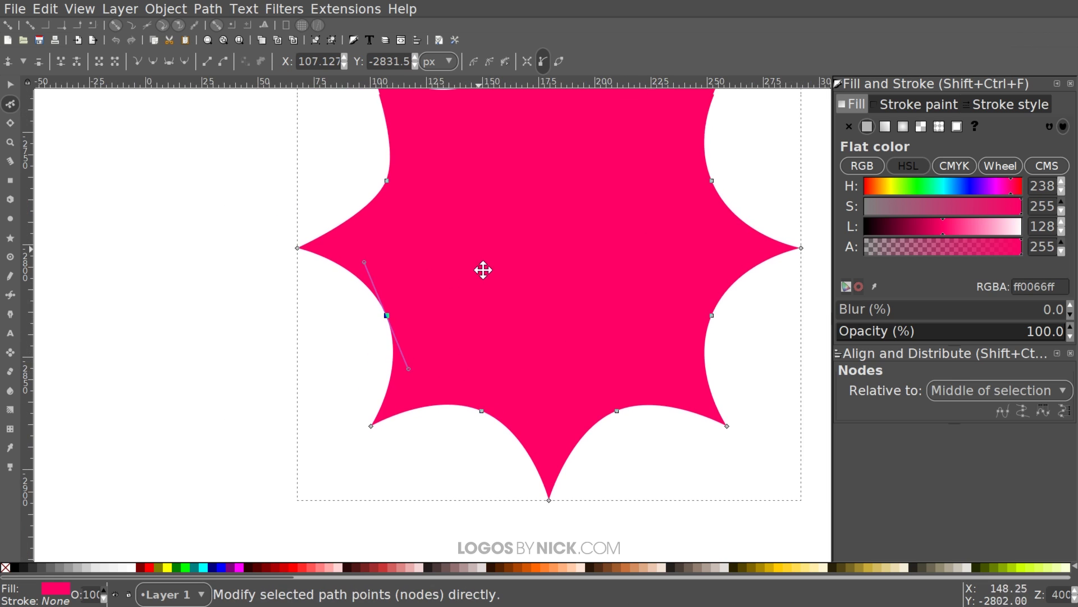
scroll(460, 355, "up", 7)
scroll(461, 356, "left", 1)
left_click(412, 314)
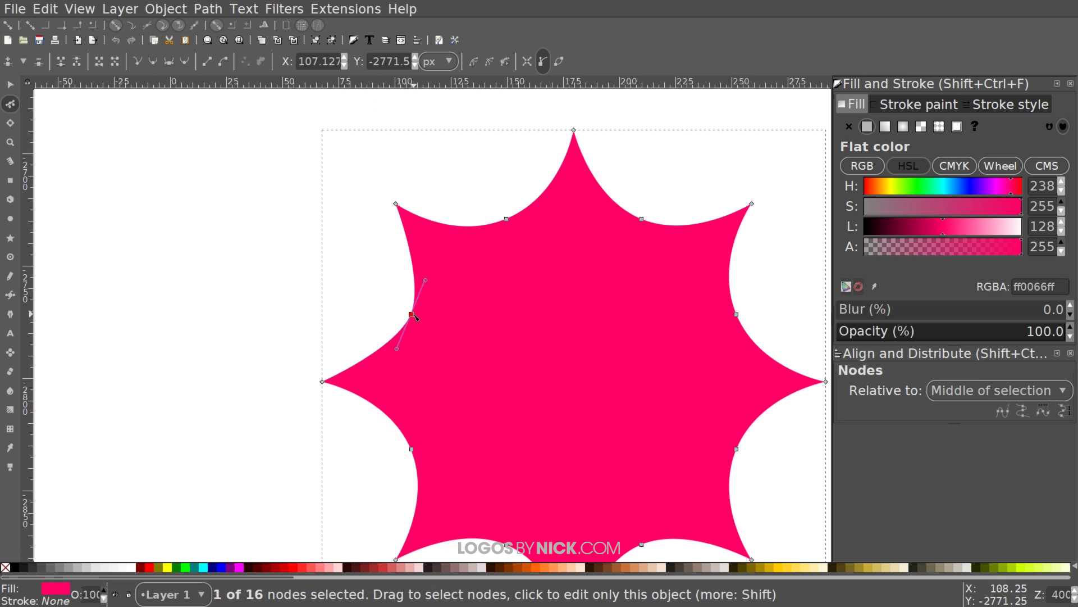
left_click_drag(400, 353, 391, 372)
scroll(338, 293, "right", 5)
key("1")
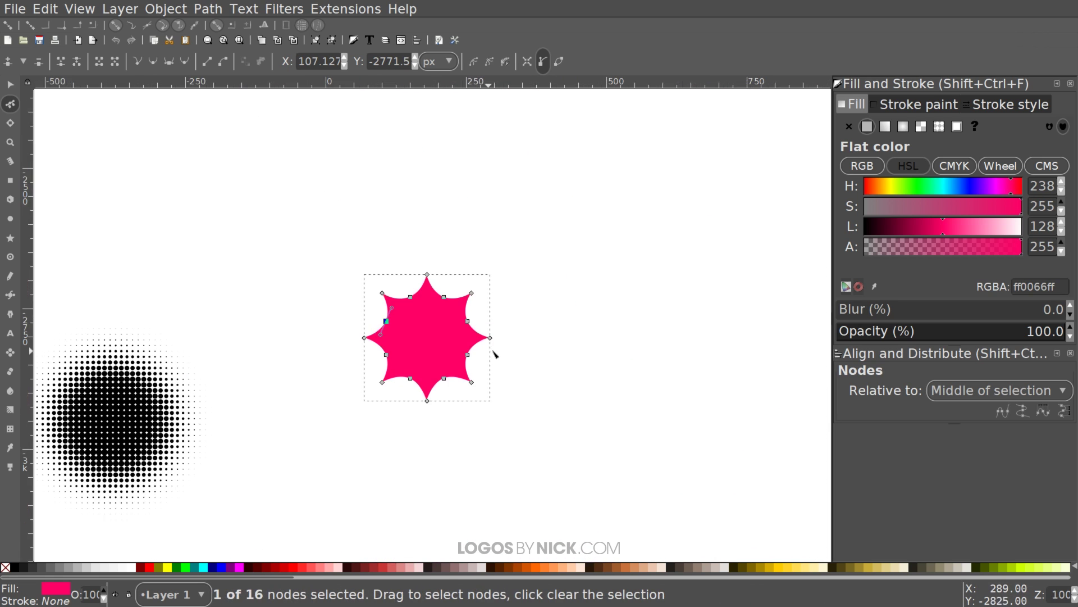
scroll(494, 357, "down", 5)
scroll(494, 357, "left", 6)
scroll(621, 277, "right", 3)
key("s")
scroll(609, 296, "left", 5)
scroll(609, 296, "down", 1)
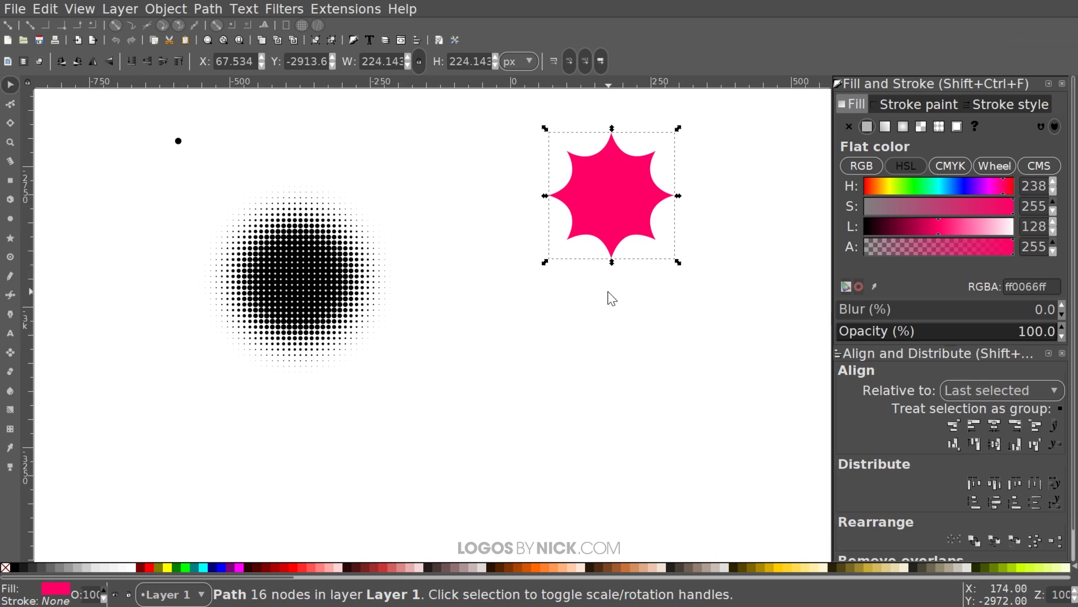
Step: Duplicate the pink star, fill the copy black over the halftone, and place the pink star beside it
left_click_drag(612, 207, 289, 262)
right_click(618, 153)
left_click(674, 252)
left_click(14, 567)
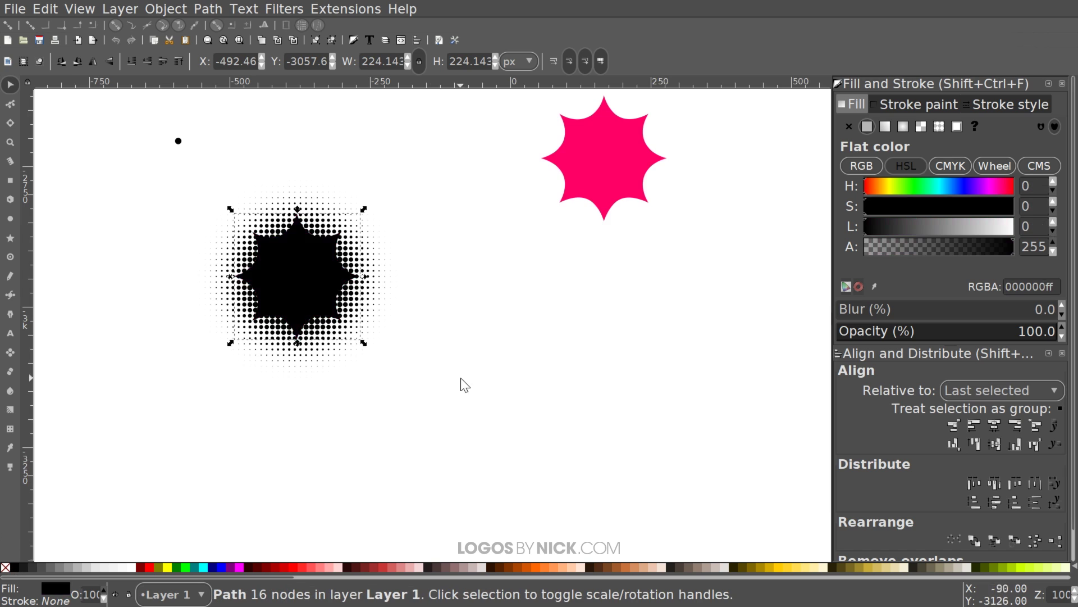
scroll(505, 388, "left", 4)
scroll(506, 387, "up", 1)
mouse_move(733, 188)
left_mouse_down()
mouse_move(506, 294)
mouse_move(462, 302)
mouse_move(593, 267)
left_mouse_up()
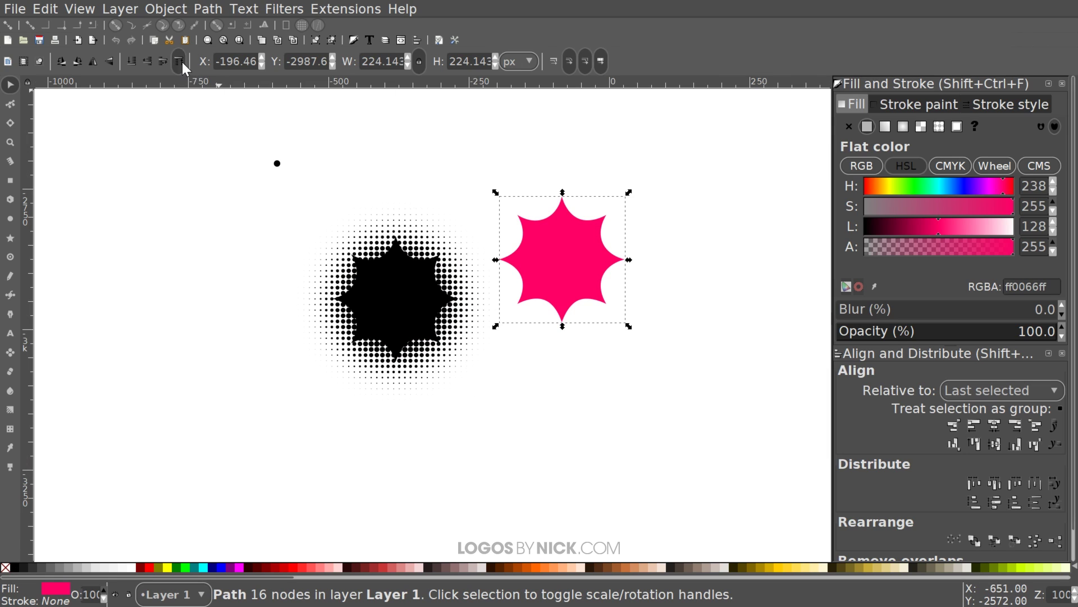
Step: Align the pink star centred on the black star on both axes and shrink it to 198.143 px
left_click(396, 294, "shift")
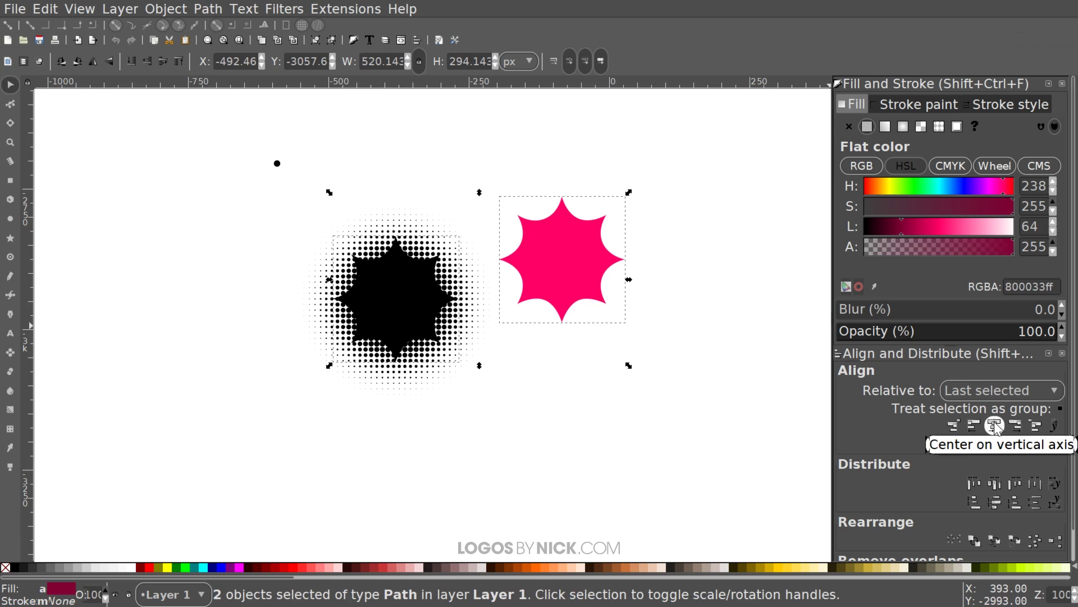
left_click(995, 444)
left_click(990, 448)
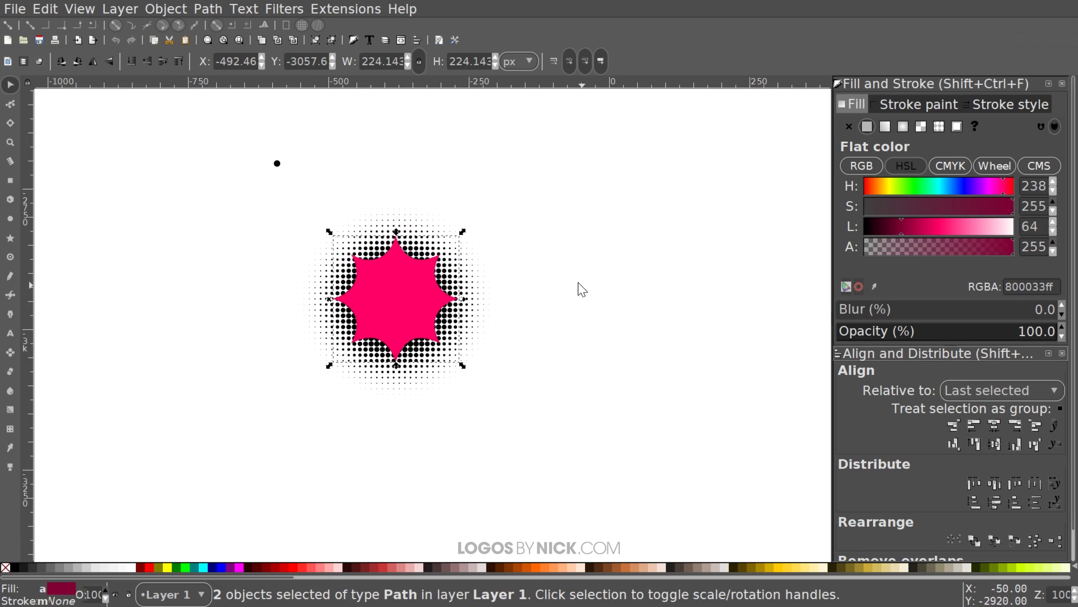
left_click(725, 247)
left_click_drag(544, 277, 603, 253)
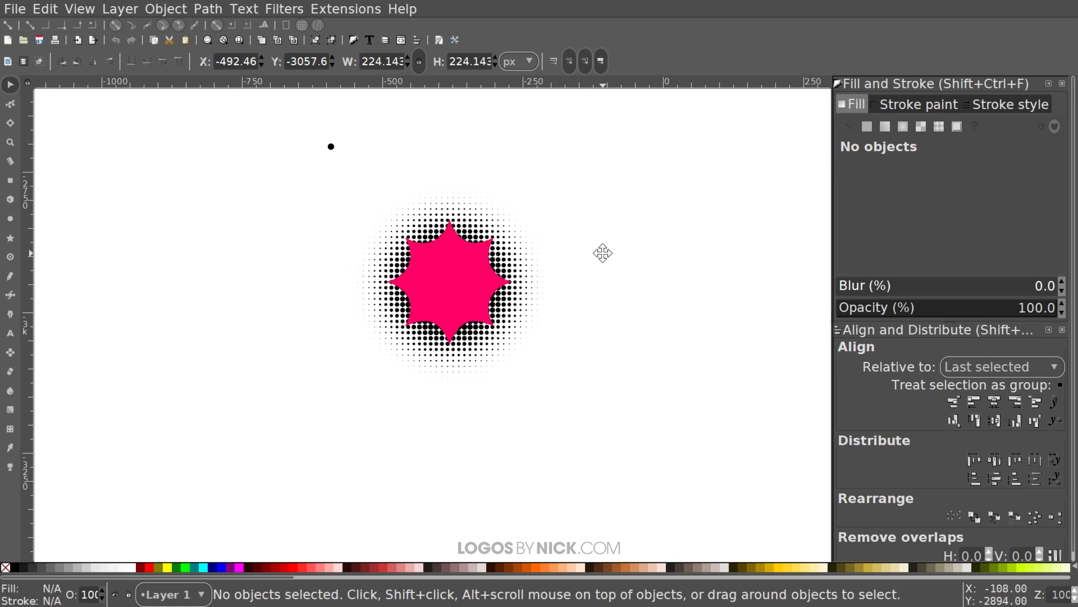
left_click(457, 274)
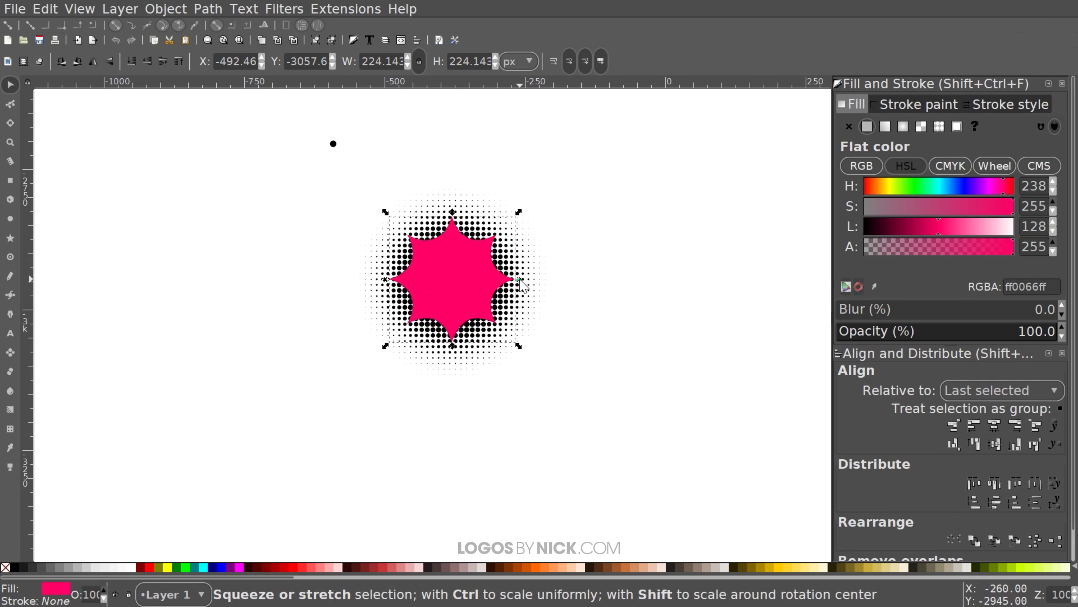
left_click_drag(519, 281, 514, 285)
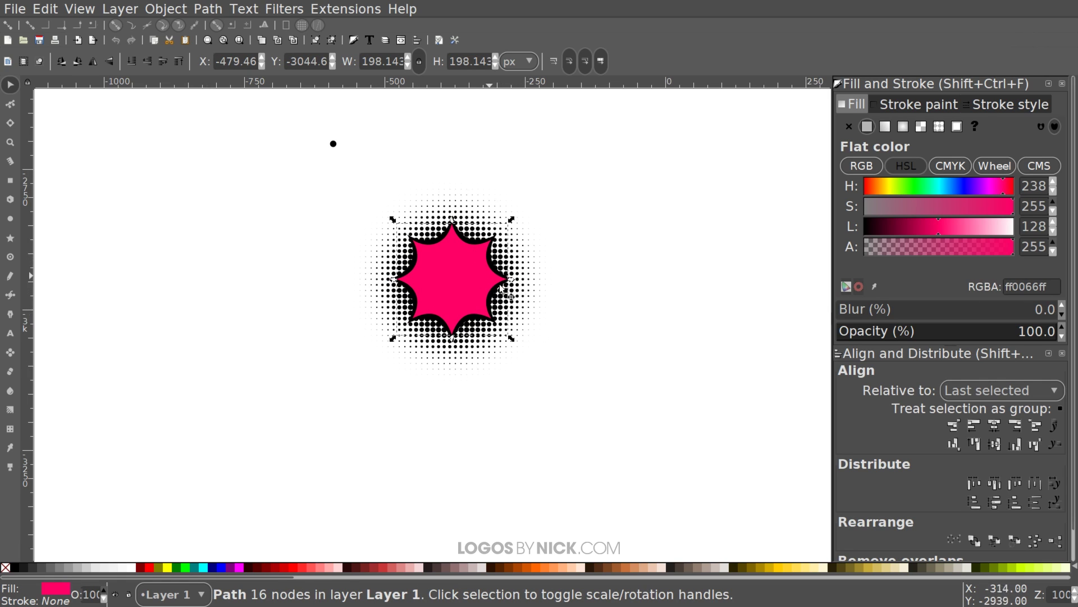
Step: Scale the pink and black stars together up to 280.143 px square, then deselect them
left_click_drag(719, 440, 325, 208)
left_click_drag(519, 284, 537, 288)
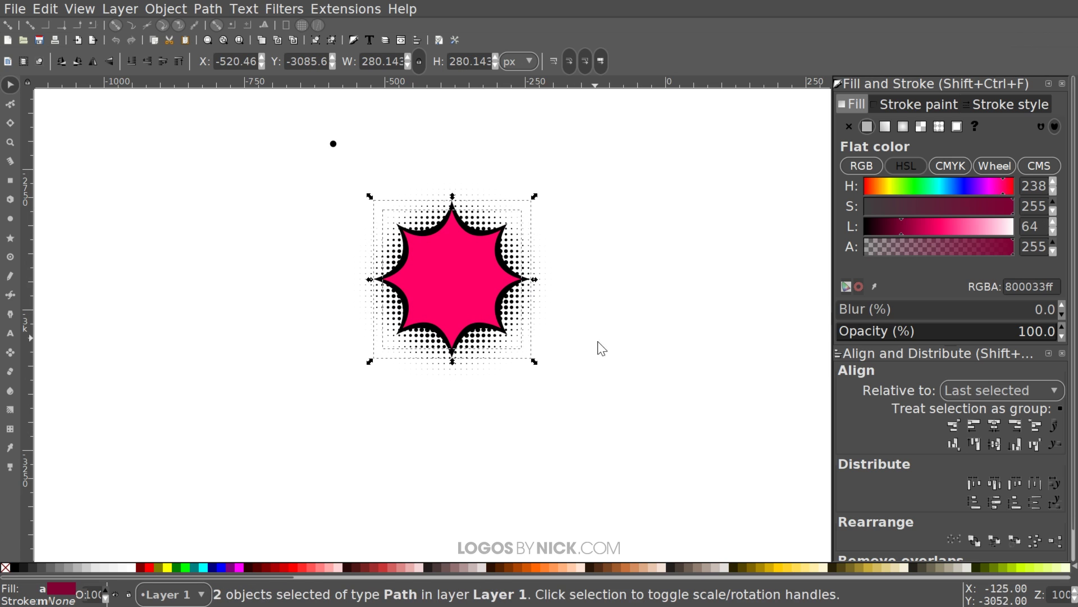
left_click_drag(599, 347, 518, 364)
left_click(611, 395)
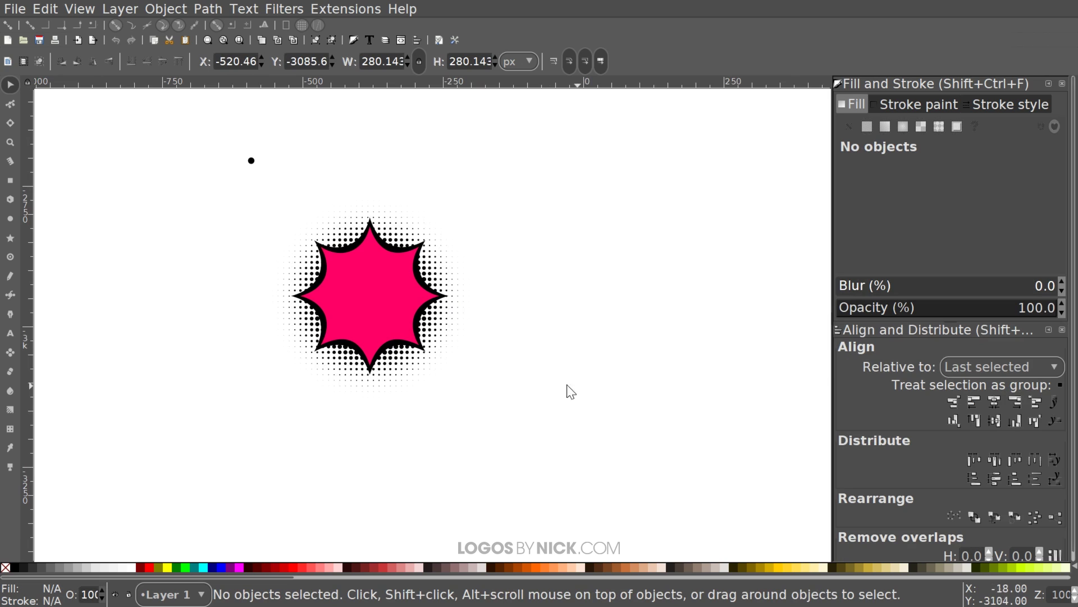
left_click_drag(519, 361, 385, 373)
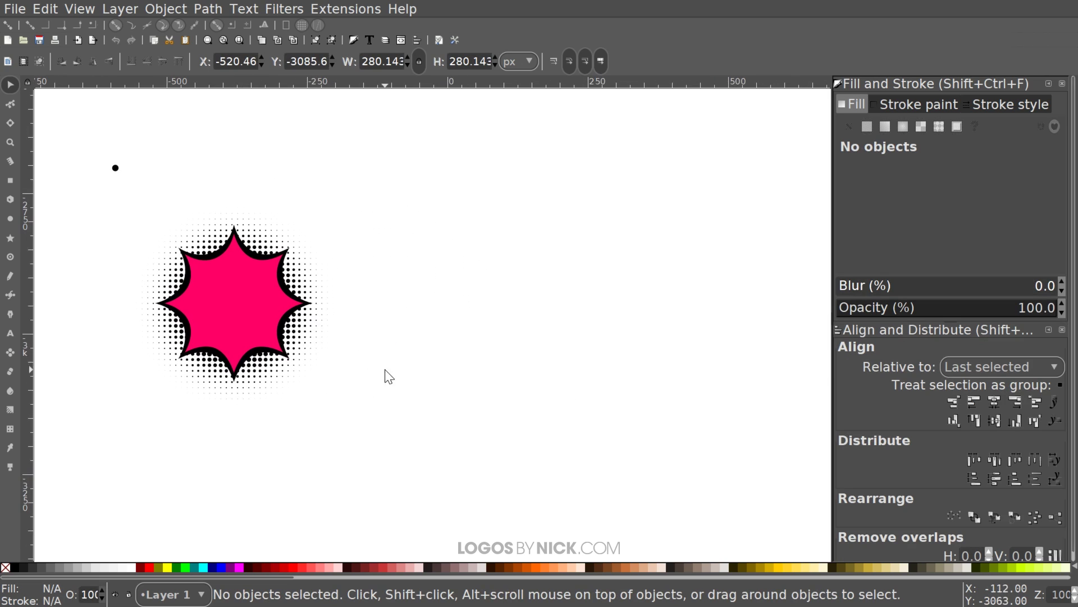
Step: Type 'WOW' as a new text right of the starburst and open the Text and Font dialog
left_click(10, 333)
left_click(460, 272)
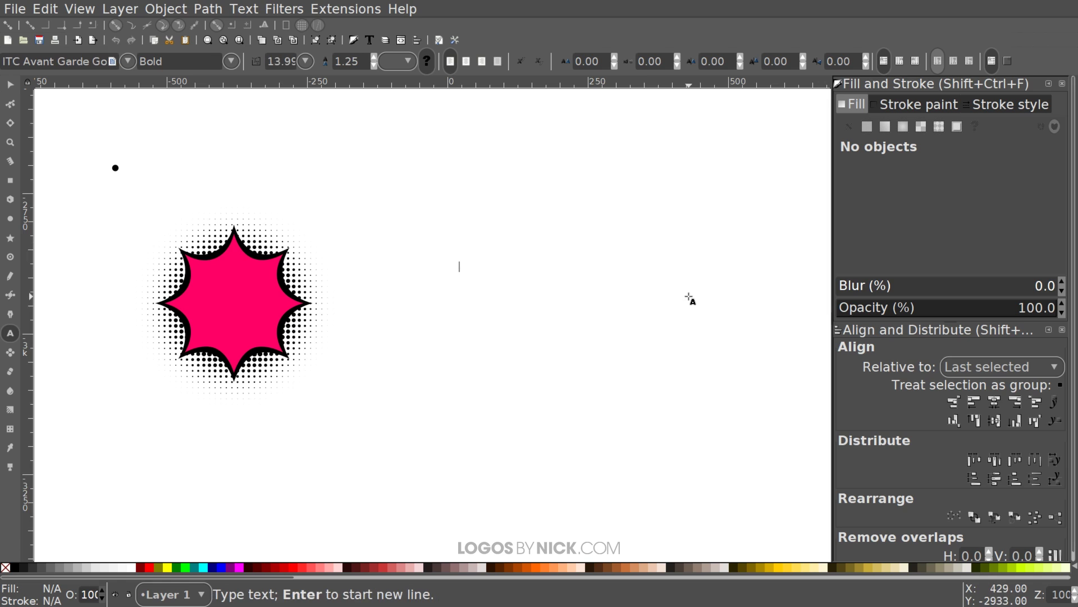
type("WOW!")
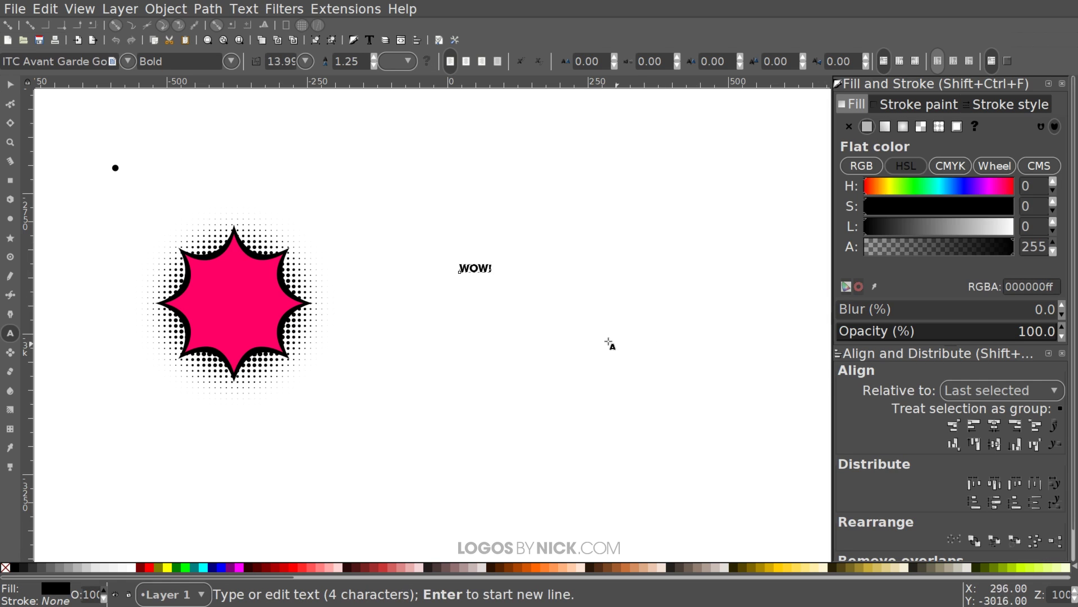
scroll(609, 342, "right", 3)
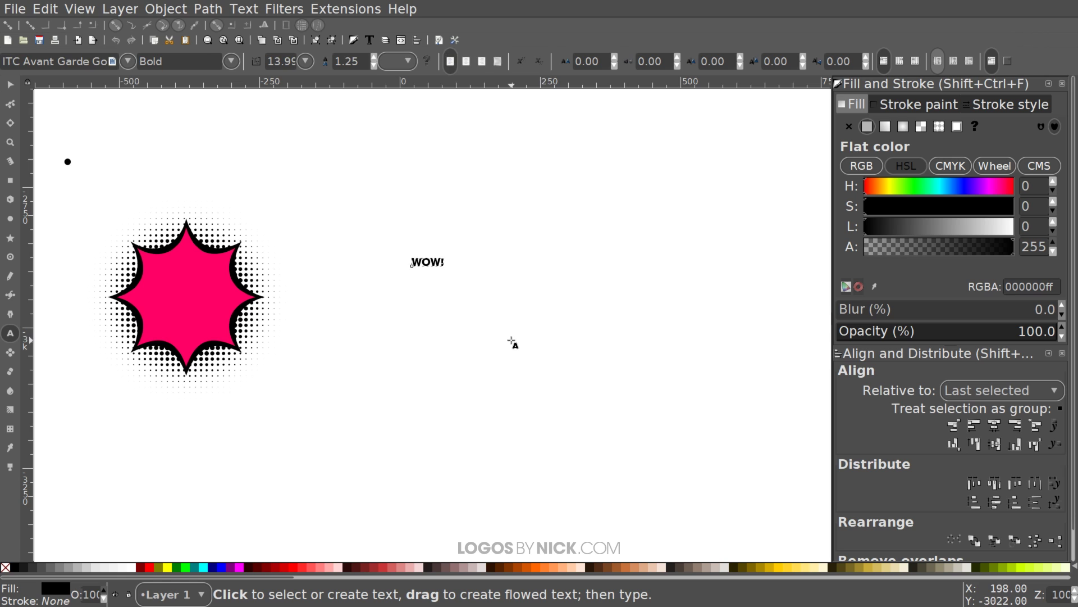
key("shift+ctrl+t")
left_click_drag(67, 16, 787, 101)
Step: Search for and apply the Komika Axis font to the WOW text, then close the dialog
left_click_drag(678, 357, 377, 464)
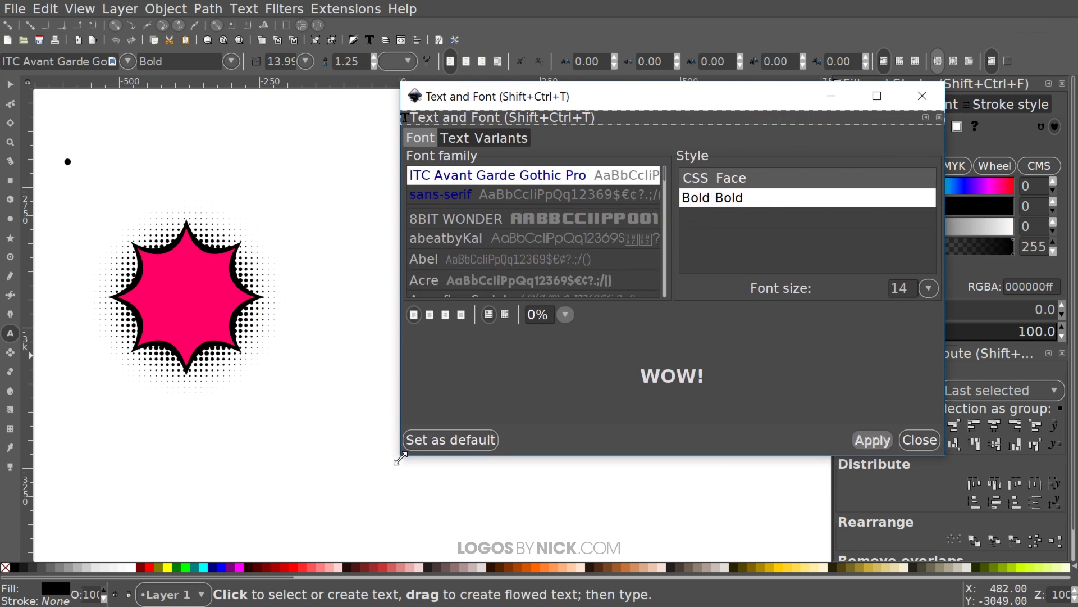
left_click(565, 245)
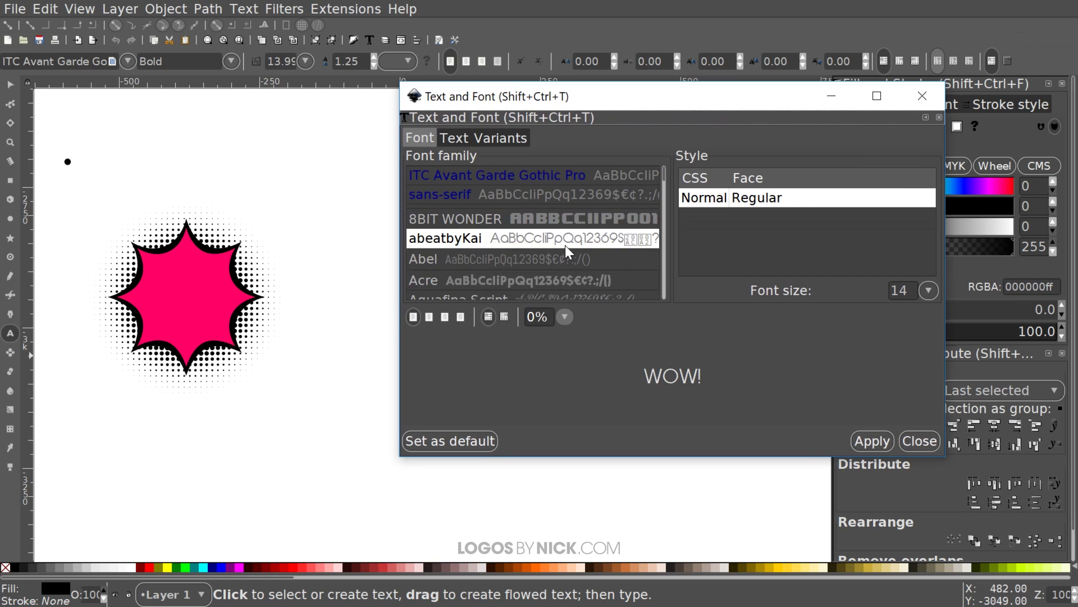
type("kom")
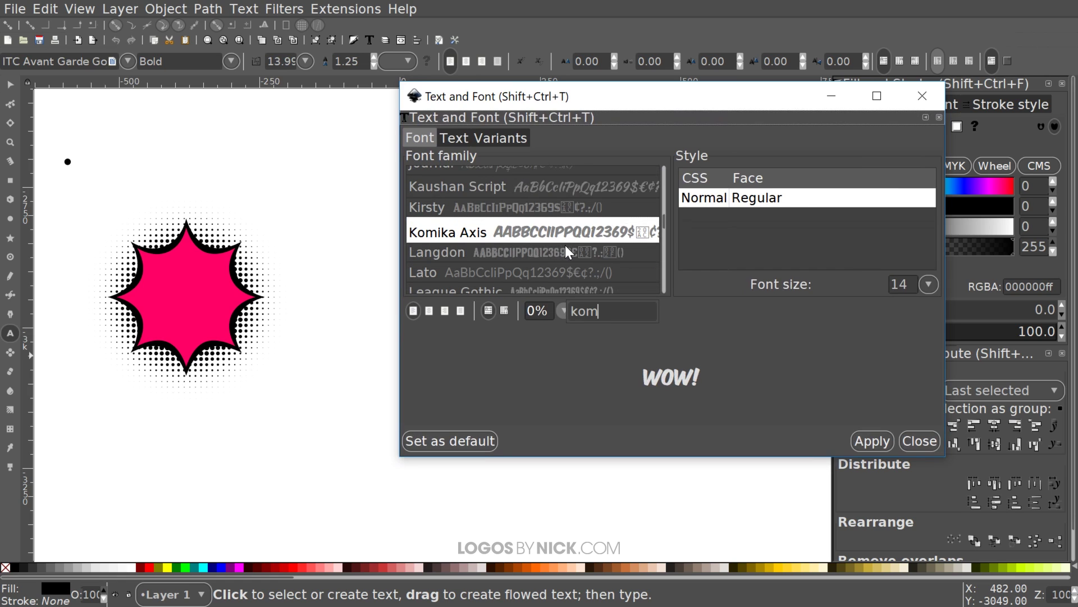
left_click(480, 232)
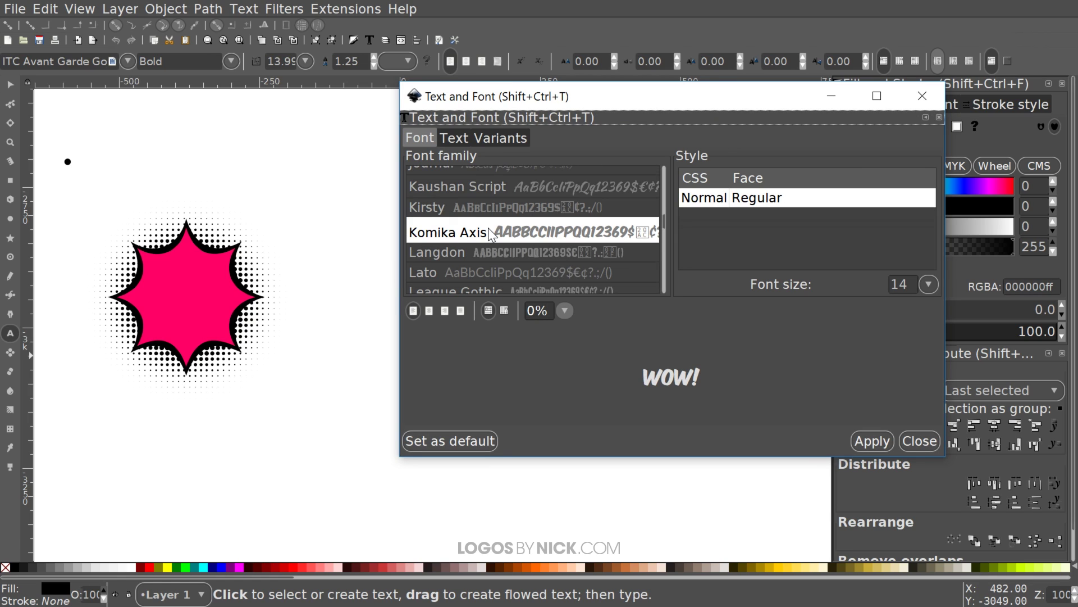
left_click(886, 442)
left_click(930, 99)
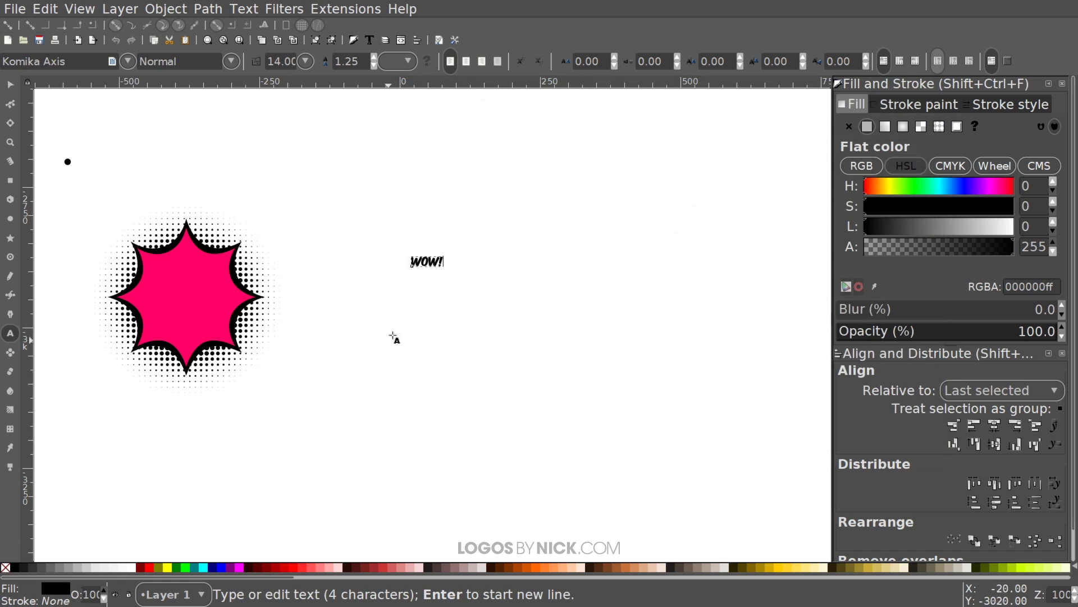
Step: Scale the WOW text to about 320 px wide, shift it right, and fill it lime green
key("Escape")
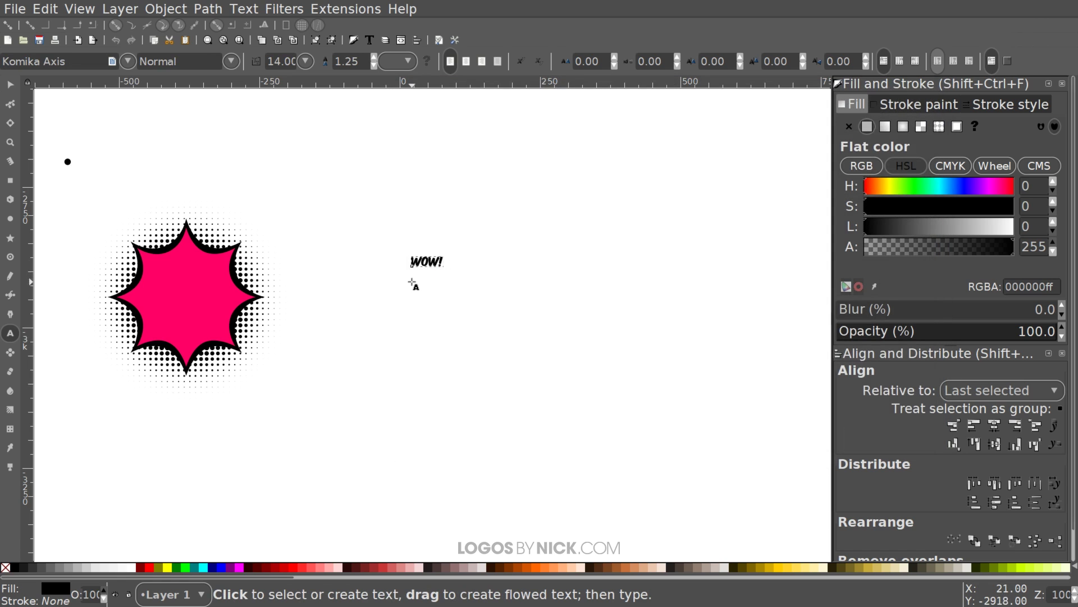
left_click(10, 85)
scroll(517, 341, "left", 2)
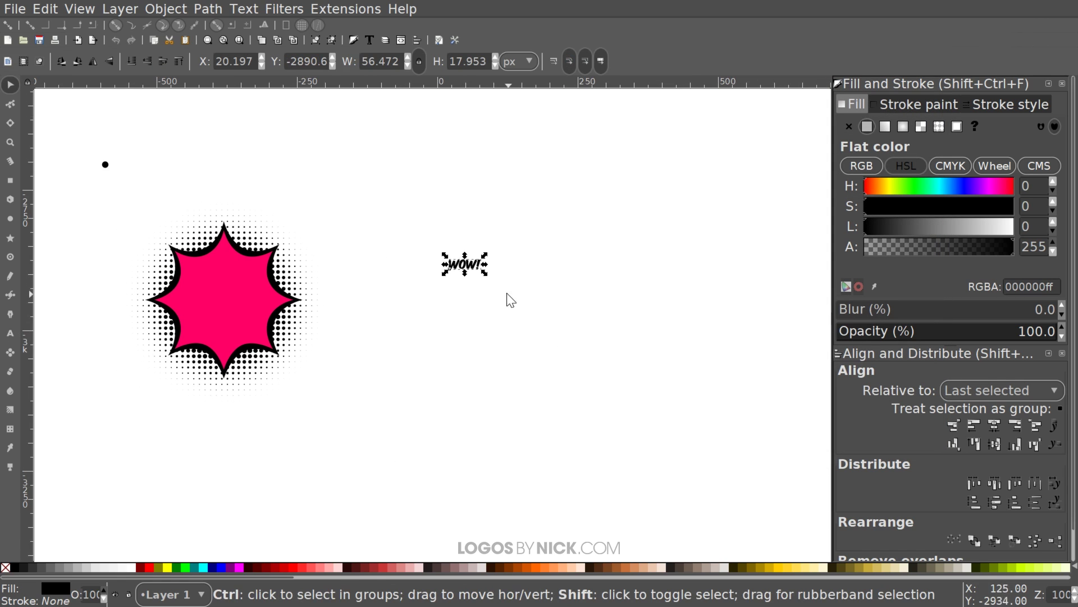
left_click_drag(485, 274, 556, 319)
left_click_drag(507, 259, 547, 264)
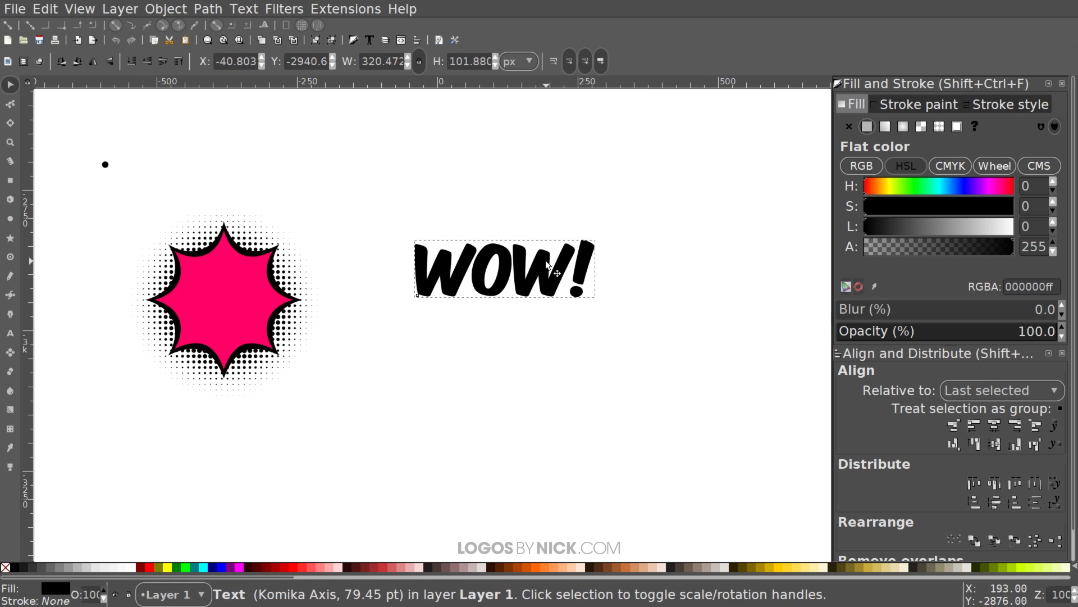
scroll(548, 263, "right", 6)
left_click_drag(401, 263, 490, 267)
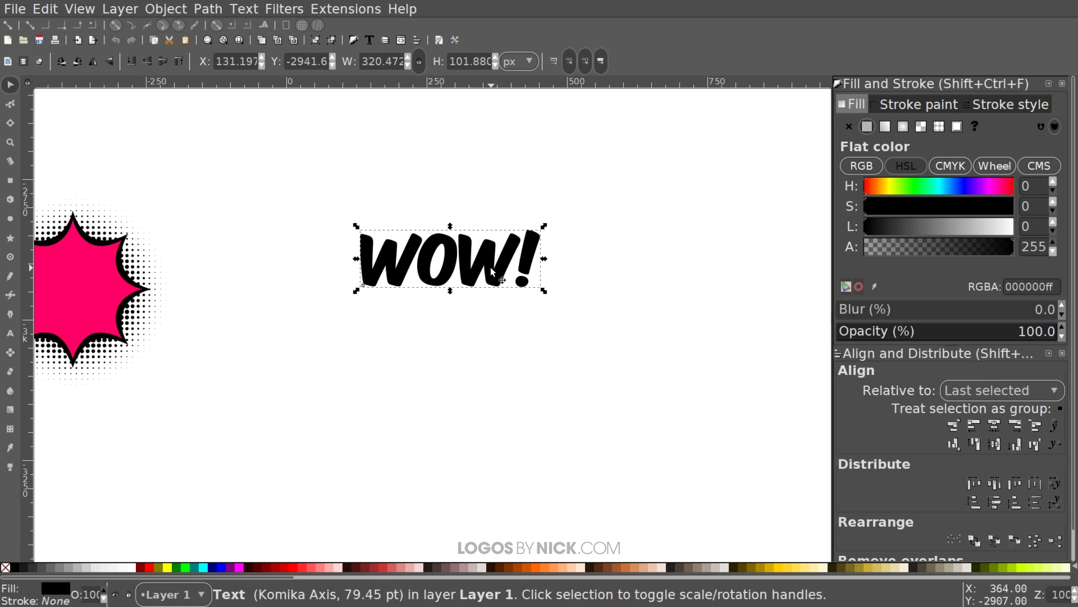
left_click(185, 564)
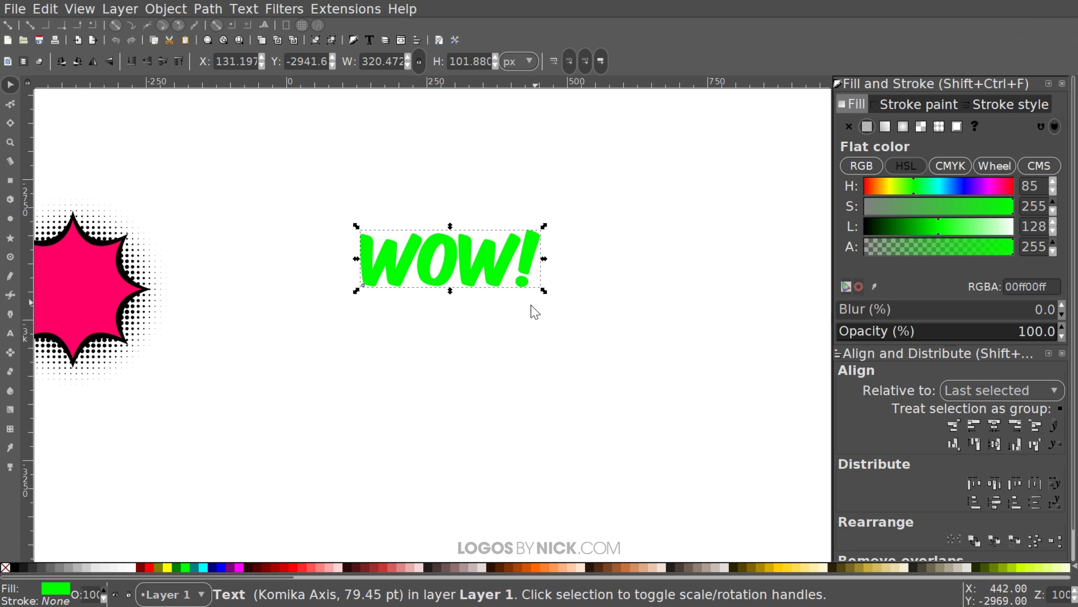
left_click(206, 9)
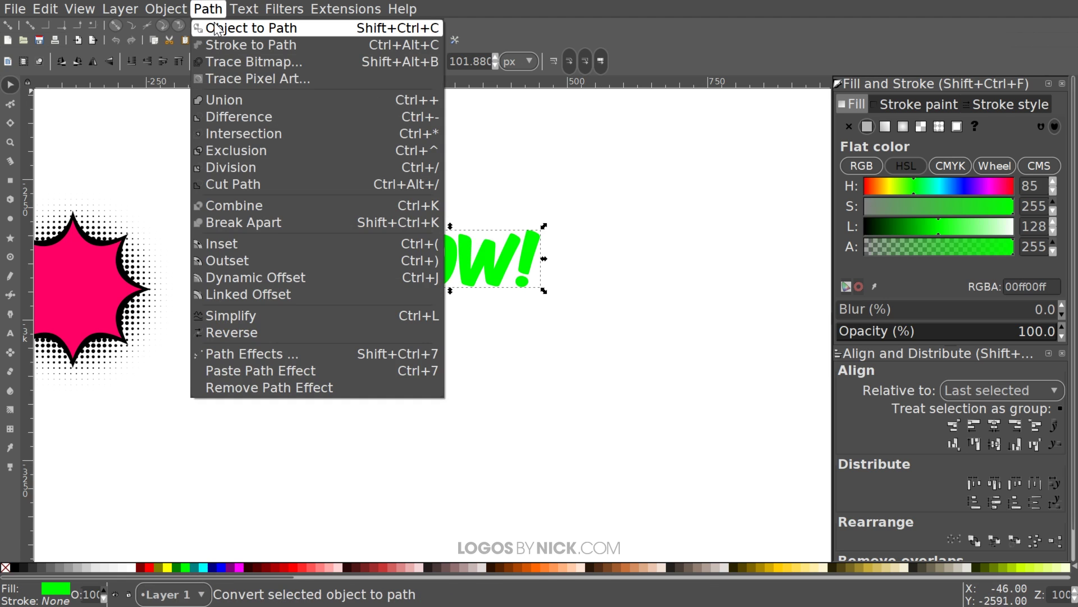
Step: Convert the WOW text to paths and break it into separate letter shapes
left_click(216, 28)
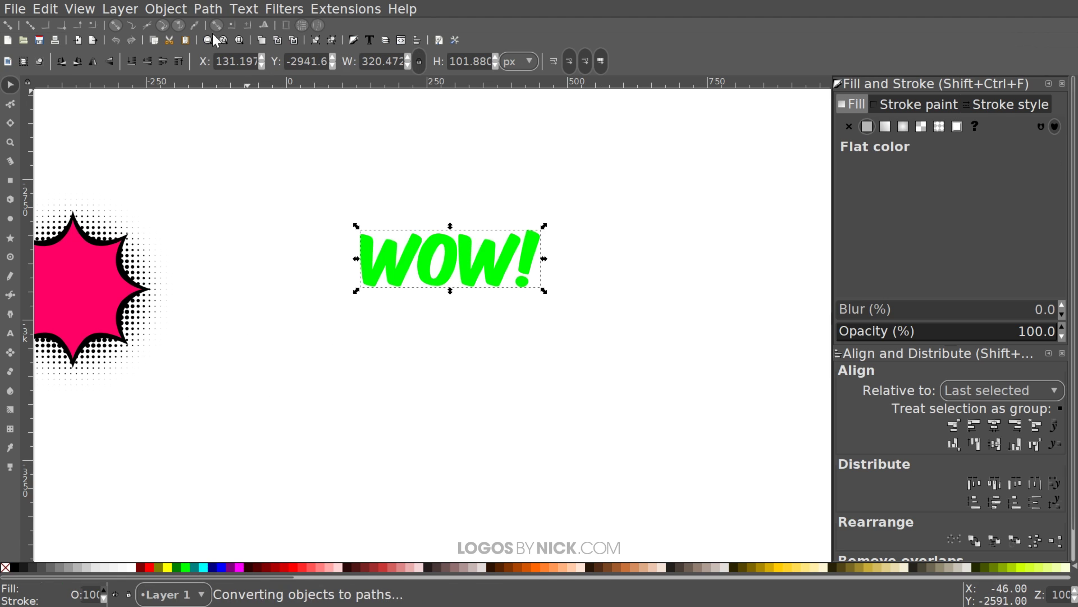
left_click(337, 40)
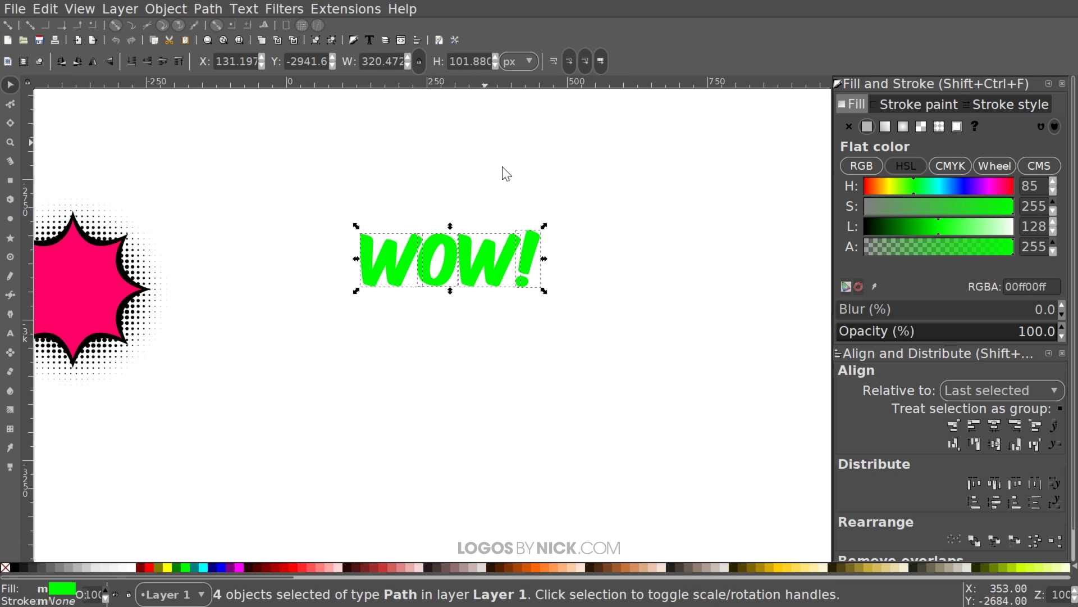
left_click(696, 226)
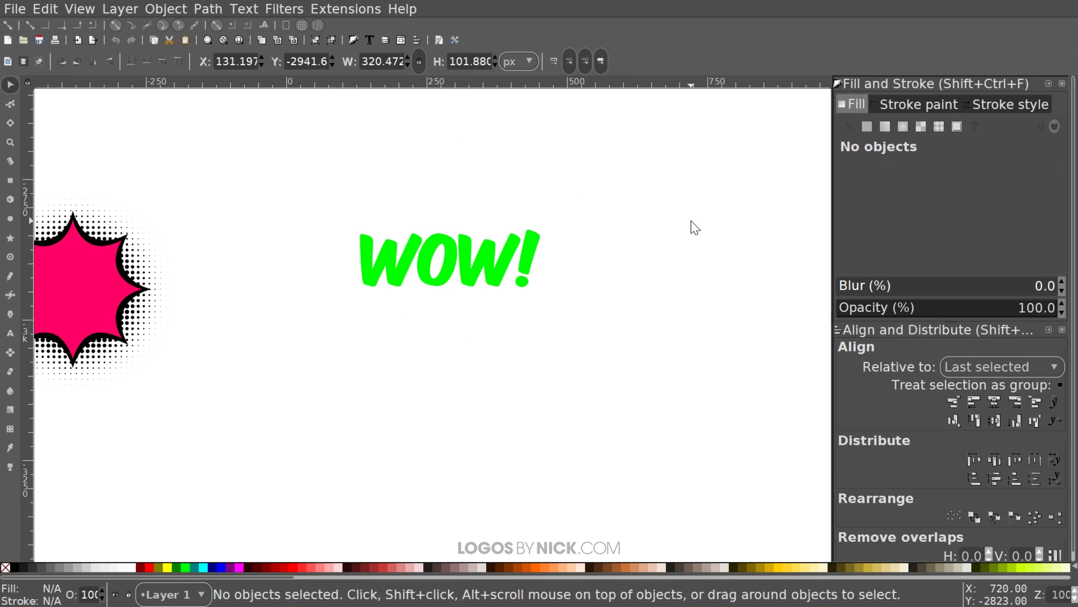
Step: Space the letters apart, moving the first W and O left and the exclamation mark right
left_click(402, 268, "ctrl")
left_click_drag(399, 267, 303, 269)
left_click_drag(434, 269, 381, 271)
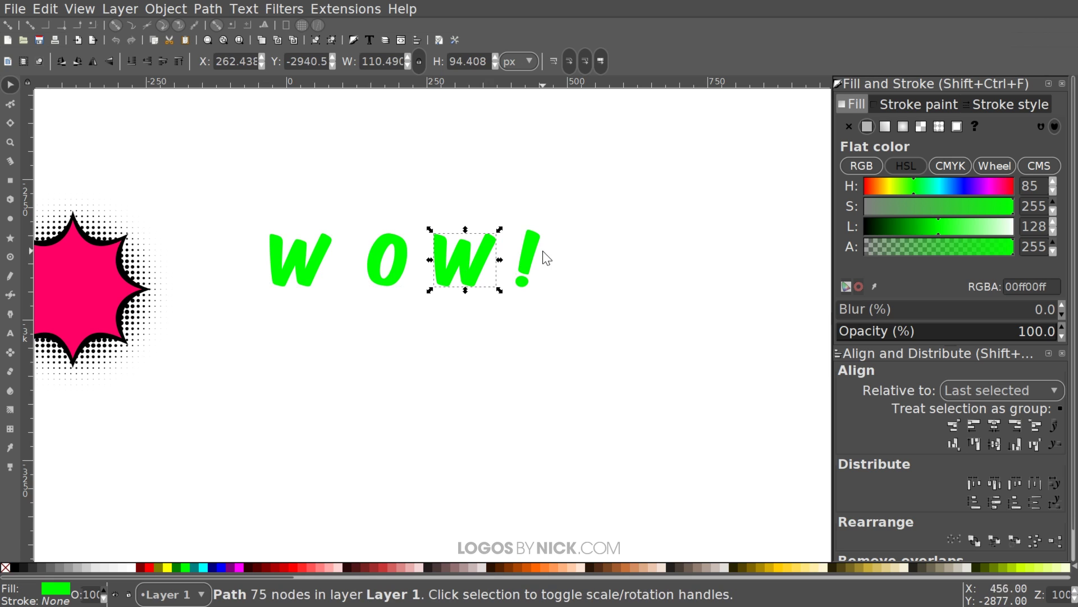
left_click_drag(529, 250, 582, 234)
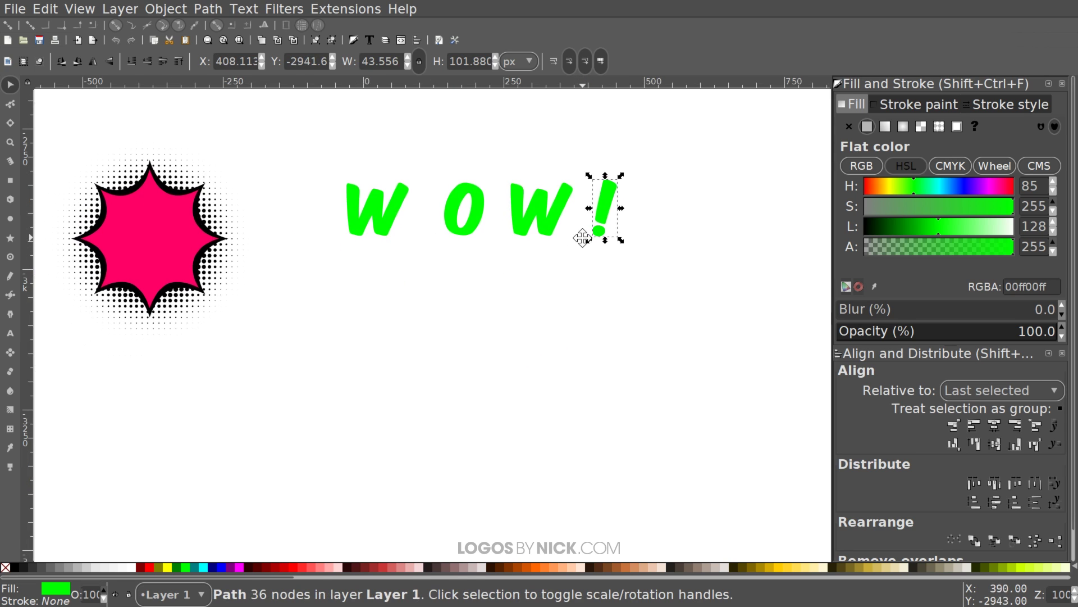
left_click(514, 314)
Step: Select all four letters and move them further right, away from the starburst
left_click_drag(515, 306, 522, 367)
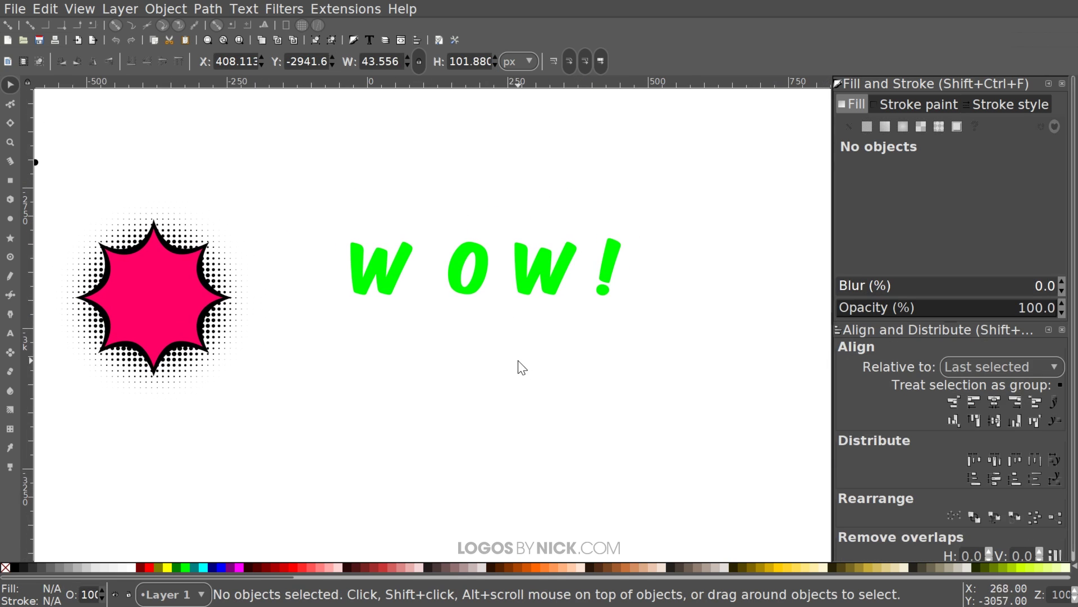
left_click_drag(741, 360, 315, 174)
left_click_drag(387, 297, 426, 277)
right_click(444, 261)
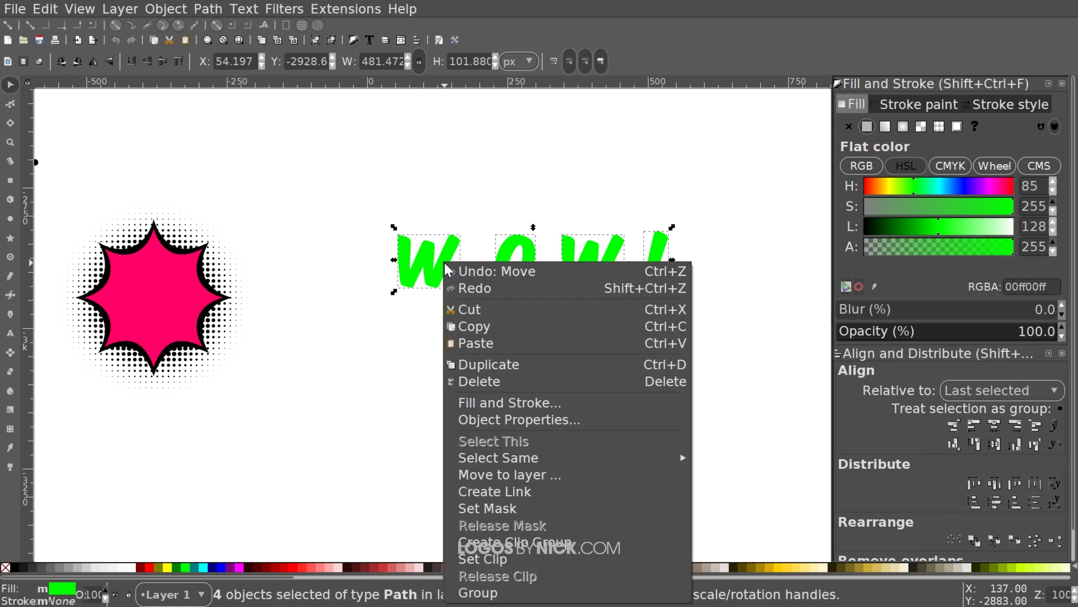
Step: Duplicate the letters, fill the copies black, lower them beneath the green ones, and add a black stroke
left_click(477, 366)
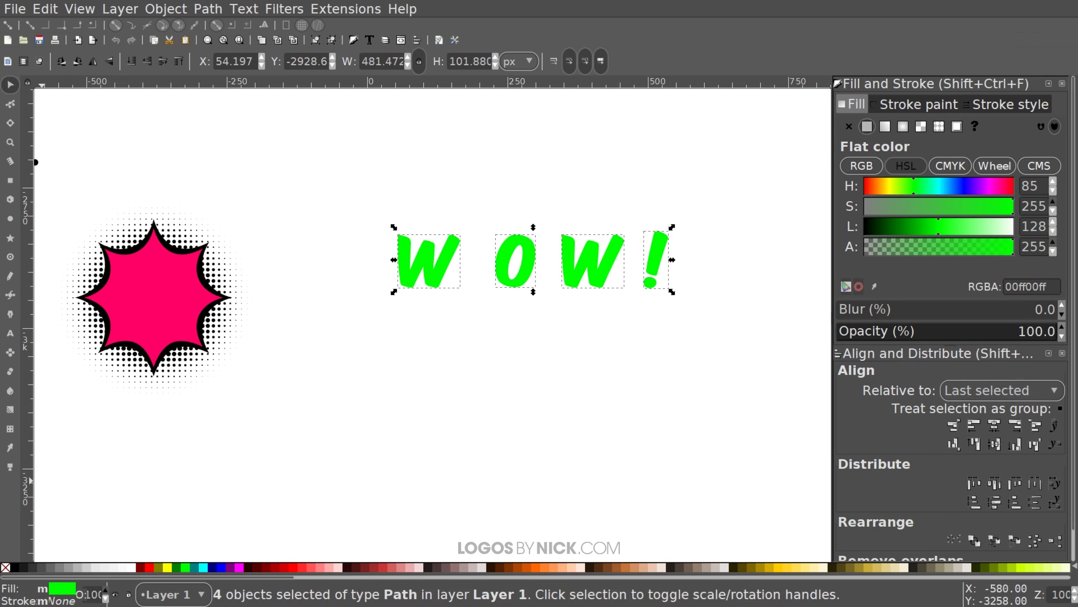
left_click(16, 568)
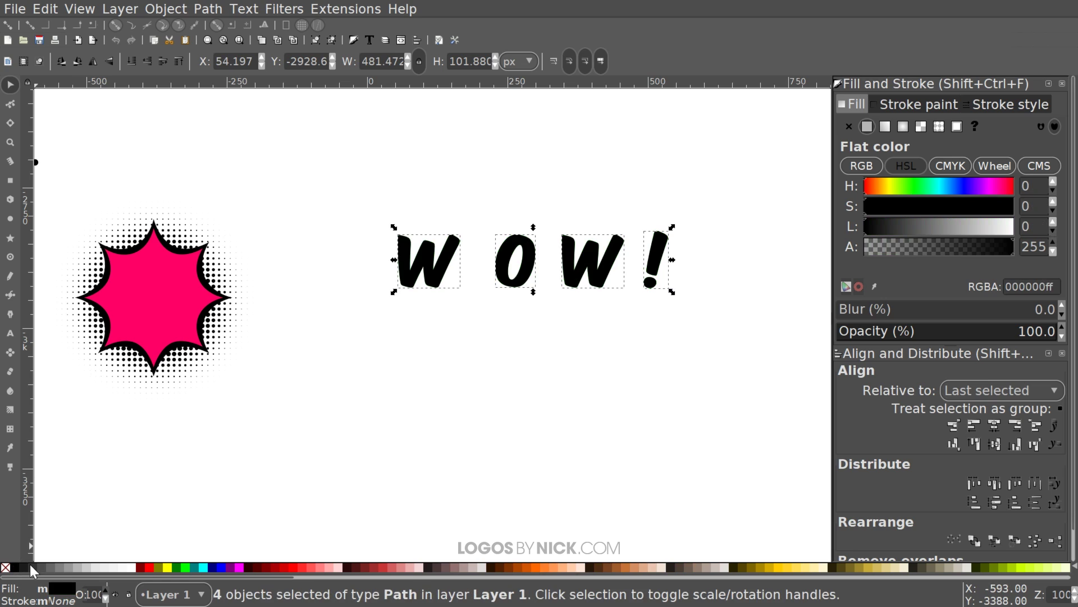
left_click(131, 61)
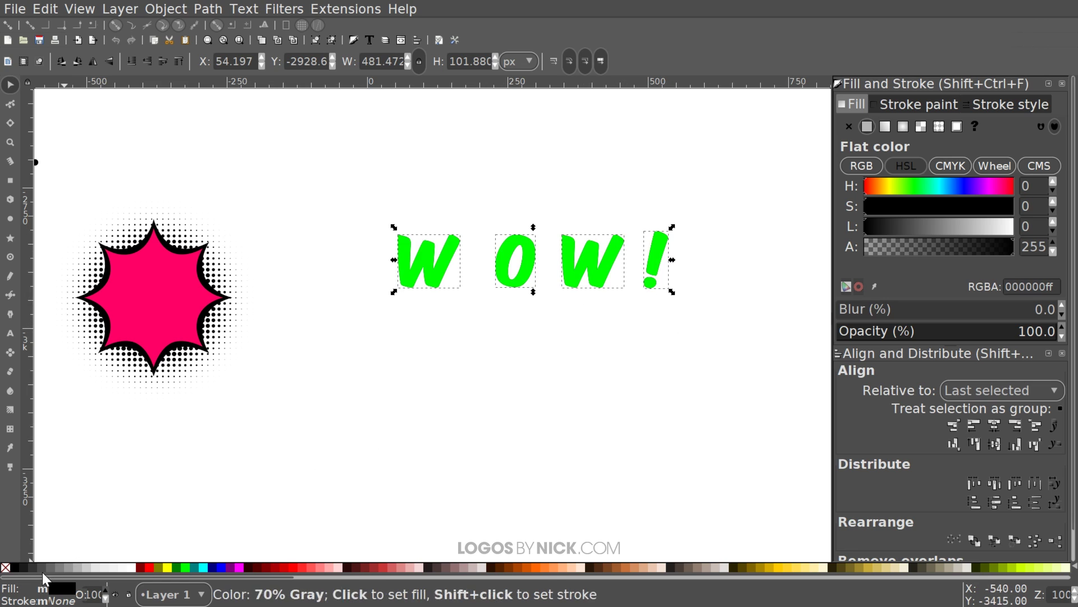
left_click(12, 567, "shift")
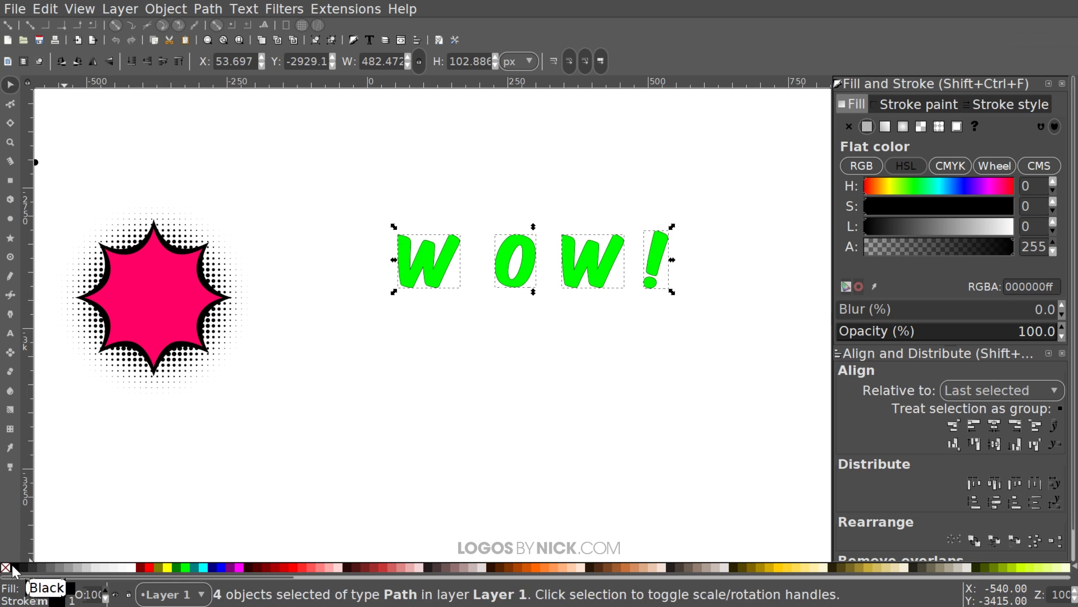
scroll(561, 248, "up", 3)
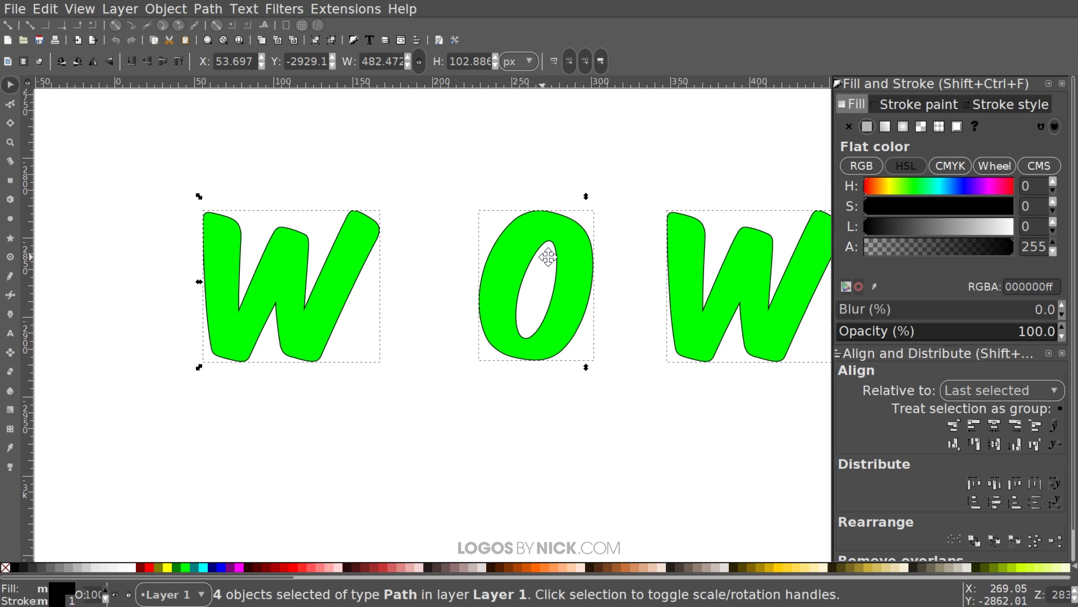
scroll(366, 213, "up", 4)
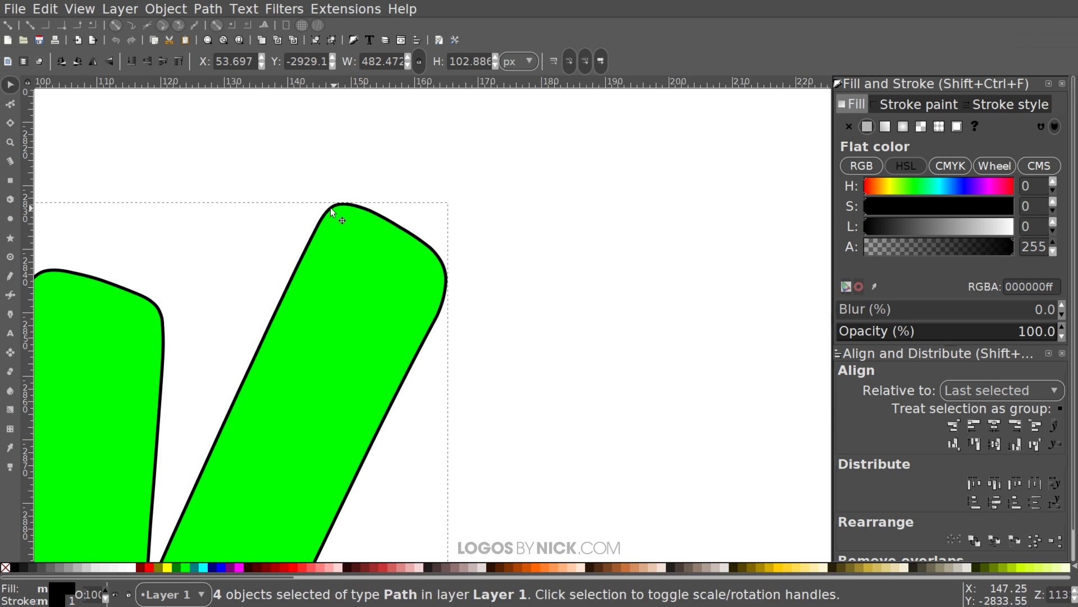
scroll(551, 289, "down", 7)
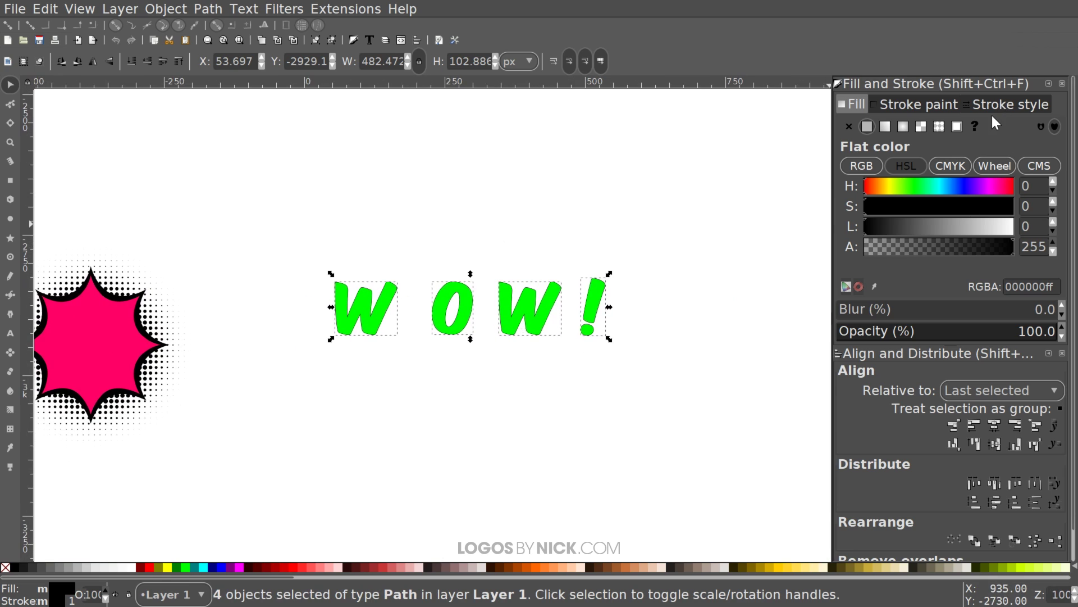
Step: Set the black outline width to 15 px, passing through 5 px first
left_click(1000, 101)
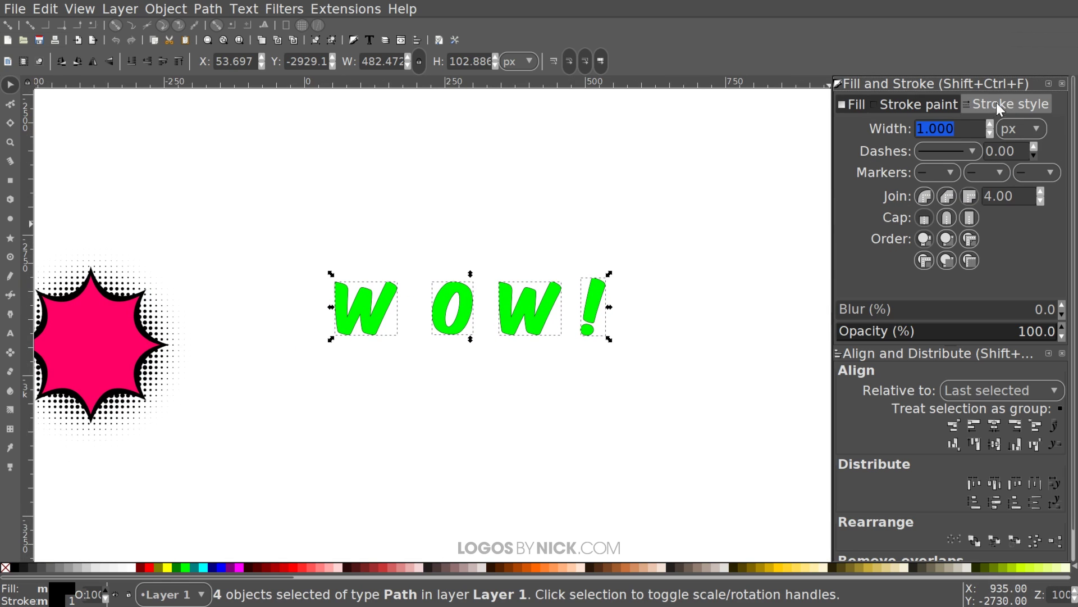
left_click(1028, 135)
left_click(1025, 128)
key("ctrl+a")
type("5")
key("Return")
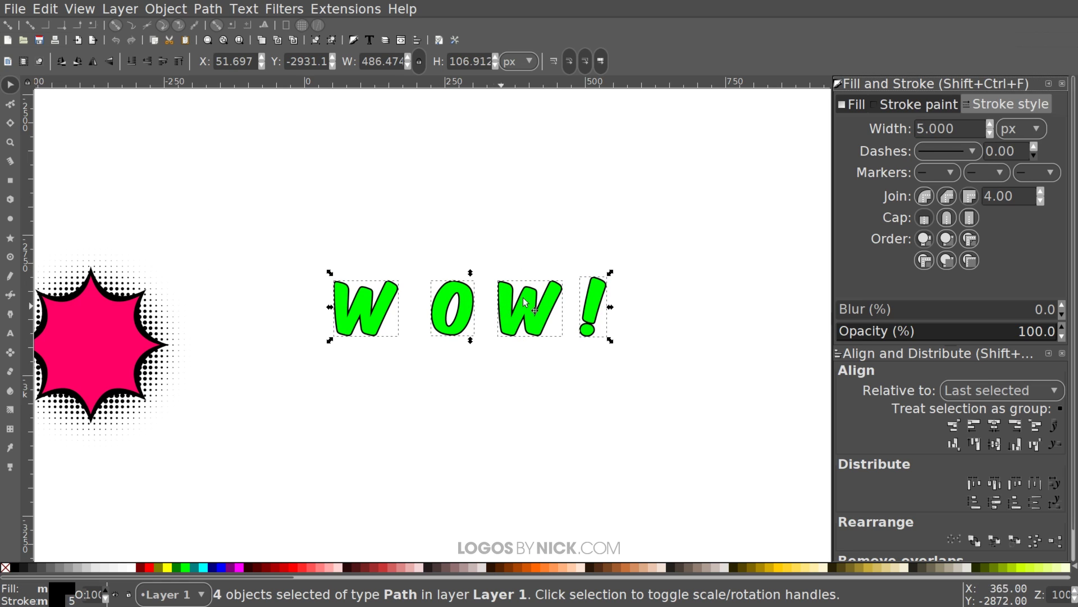
key("ctrl+a")
type("15")
key("Return")
Step: Change the join style of the outline corners
left_click_drag(553, 409, 515, 409)
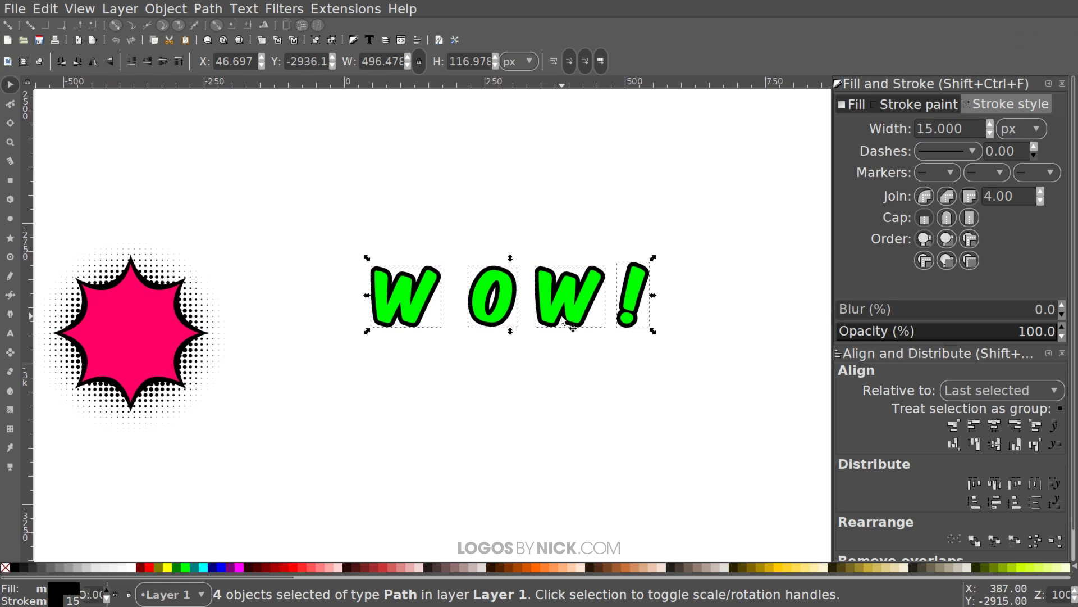
left_click(925, 196)
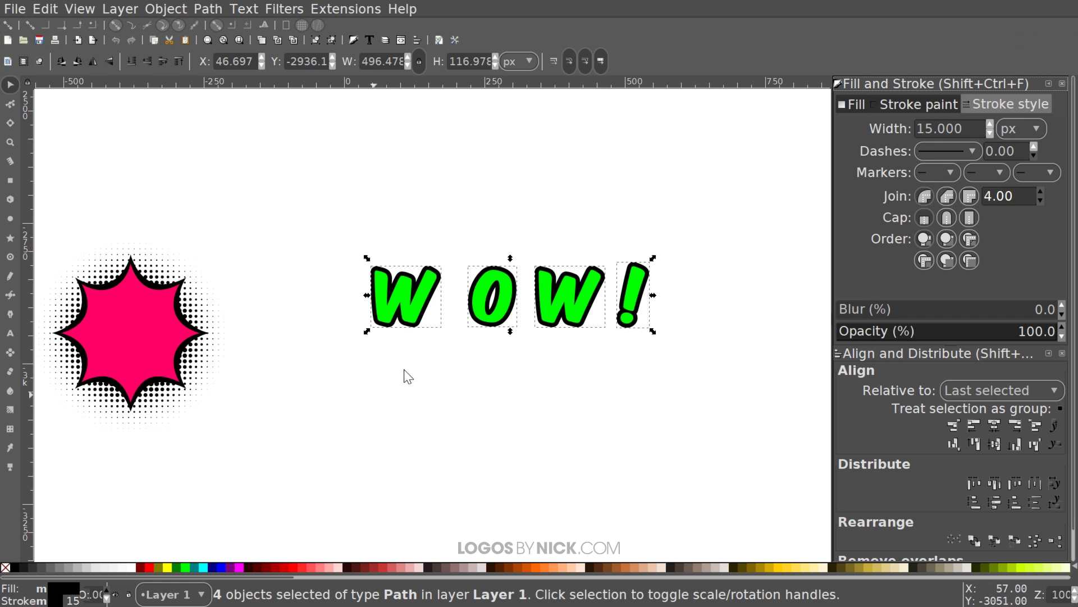
mouse_move(468, 325)
left_mouse_down()
mouse_move(449, 333)
mouse_move(466, 324)
left_mouse_up()
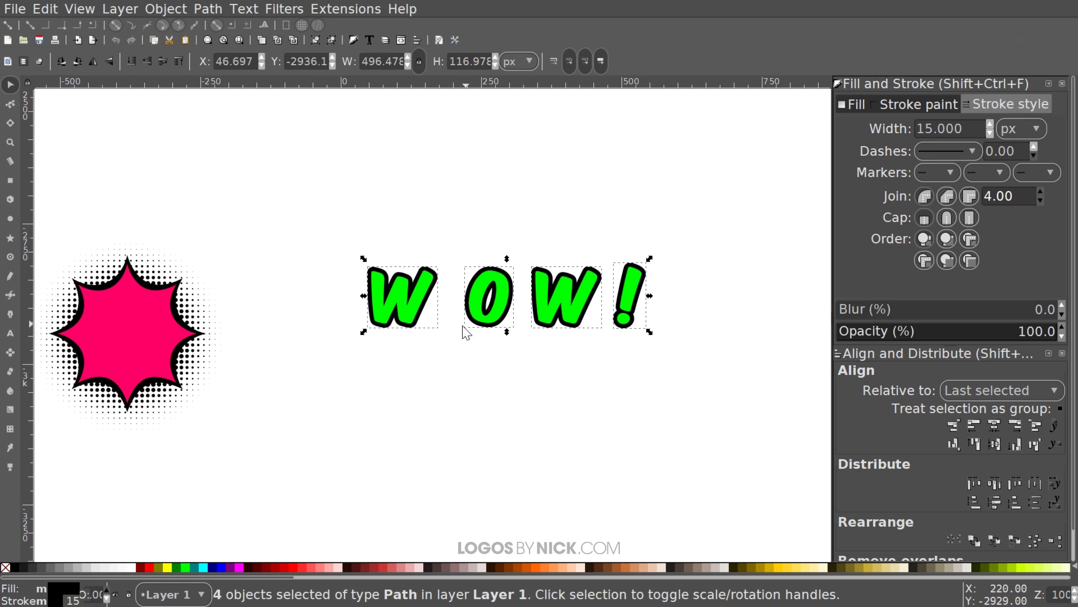
left_click(601, 465)
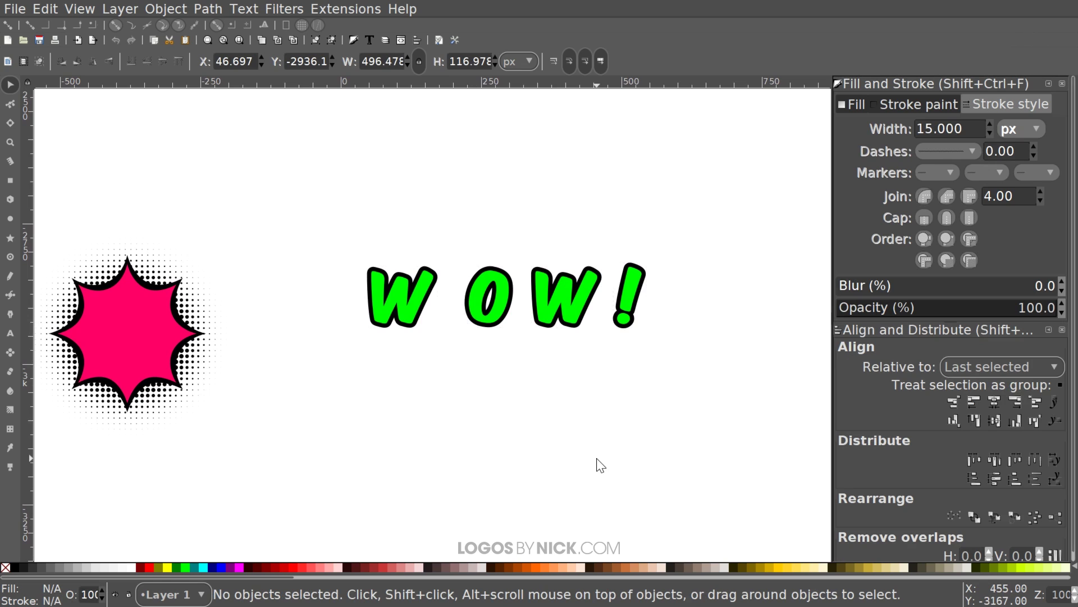
left_click(422, 292)
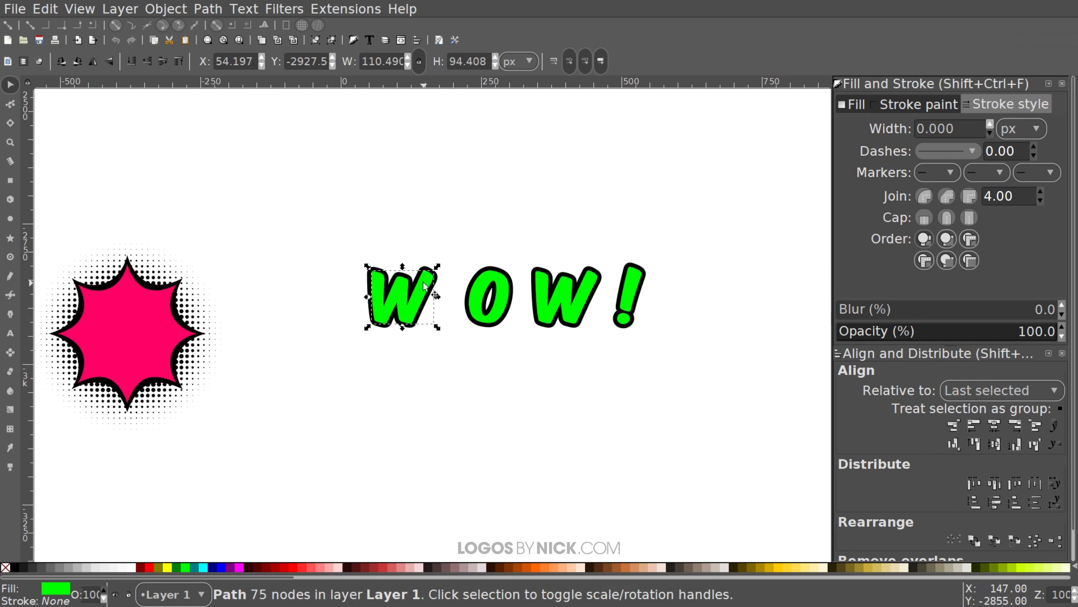
scroll(422, 280, "up", 2)
left_click(428, 255)
scroll(429, 254, "down", 1)
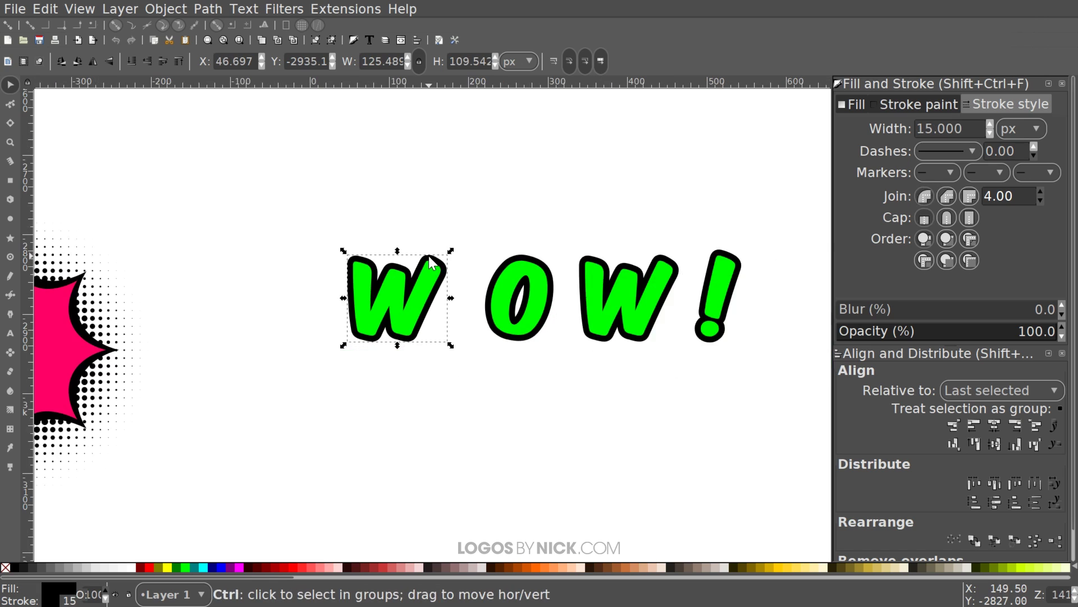
scroll(445, 306, "down", 1)
left_click(443, 275)
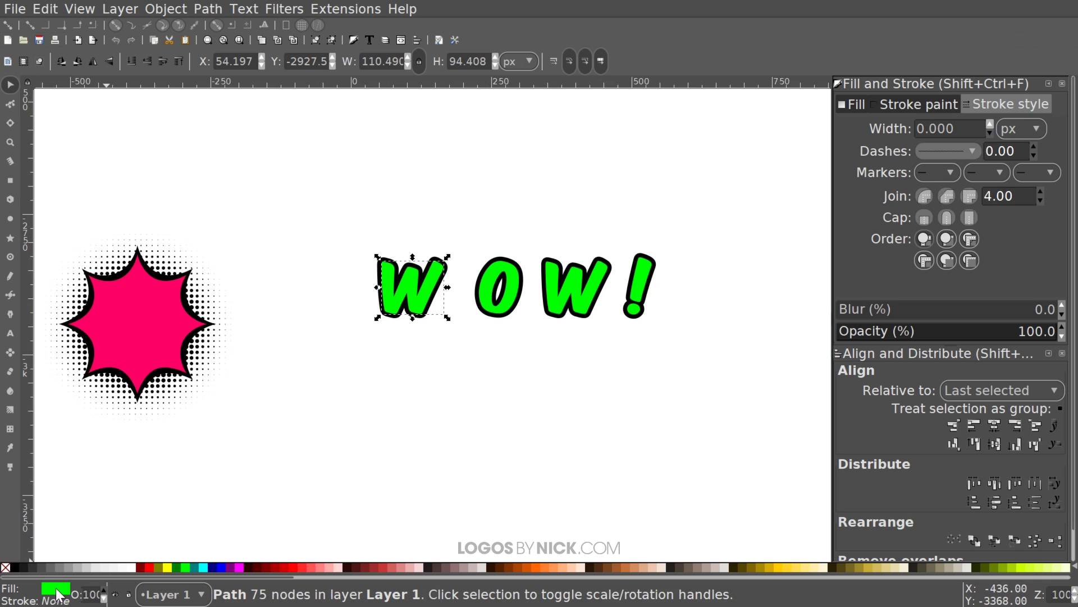
Step: Fill the first W, the O, the second W and the exclamation mark with white
left_click(133, 566)
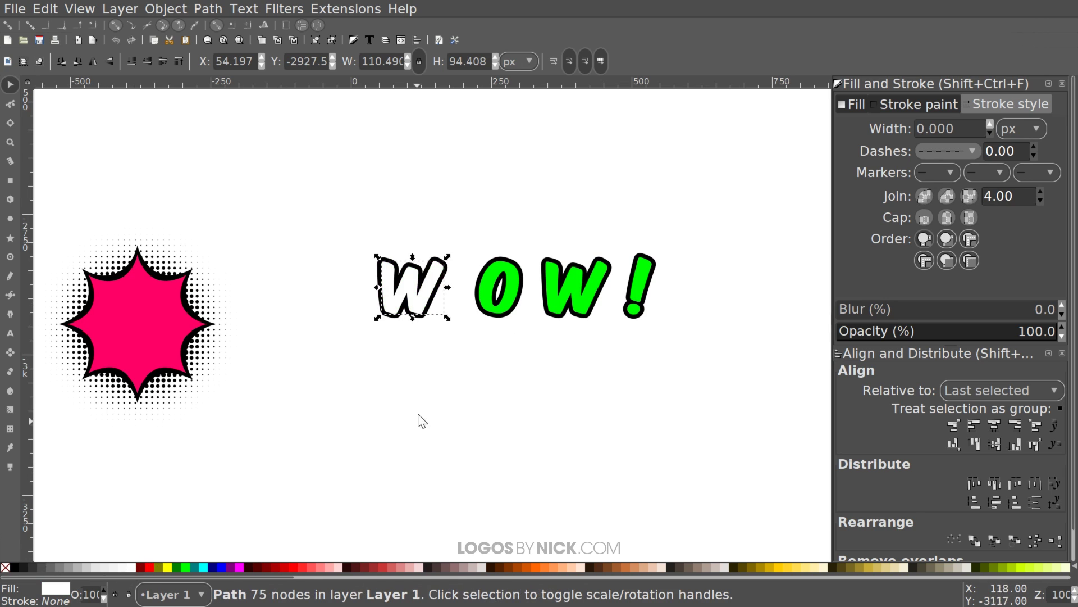
left_click(509, 264)
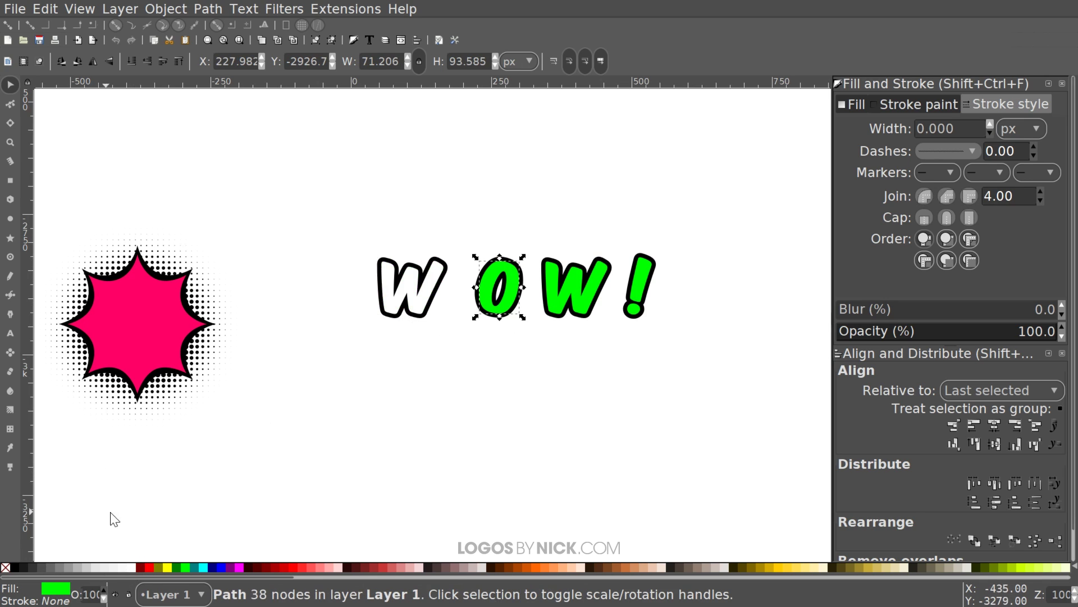
left_click(131, 567)
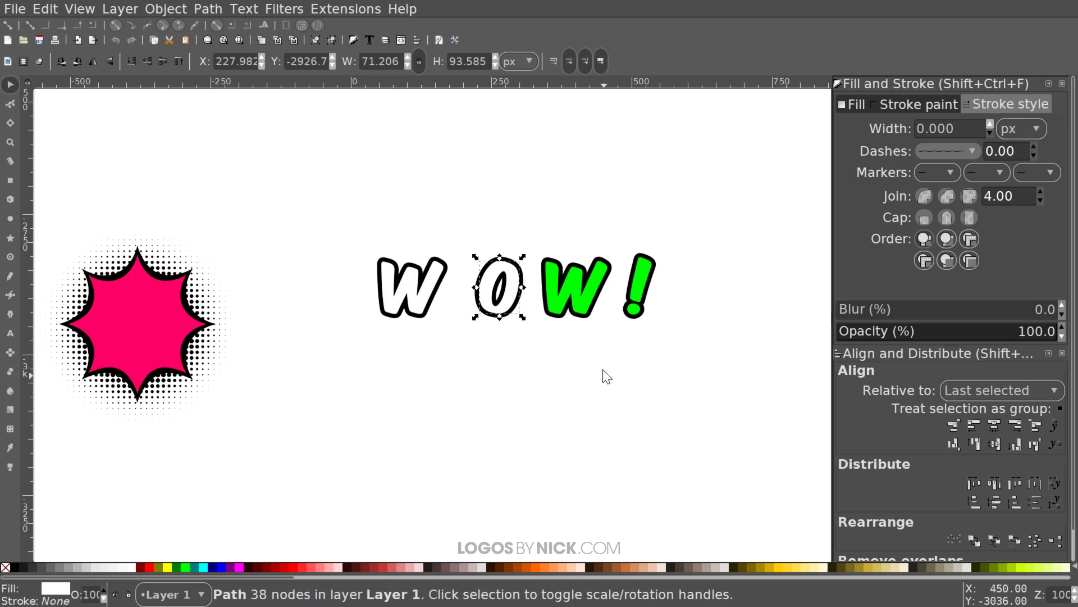
left_click(572, 285)
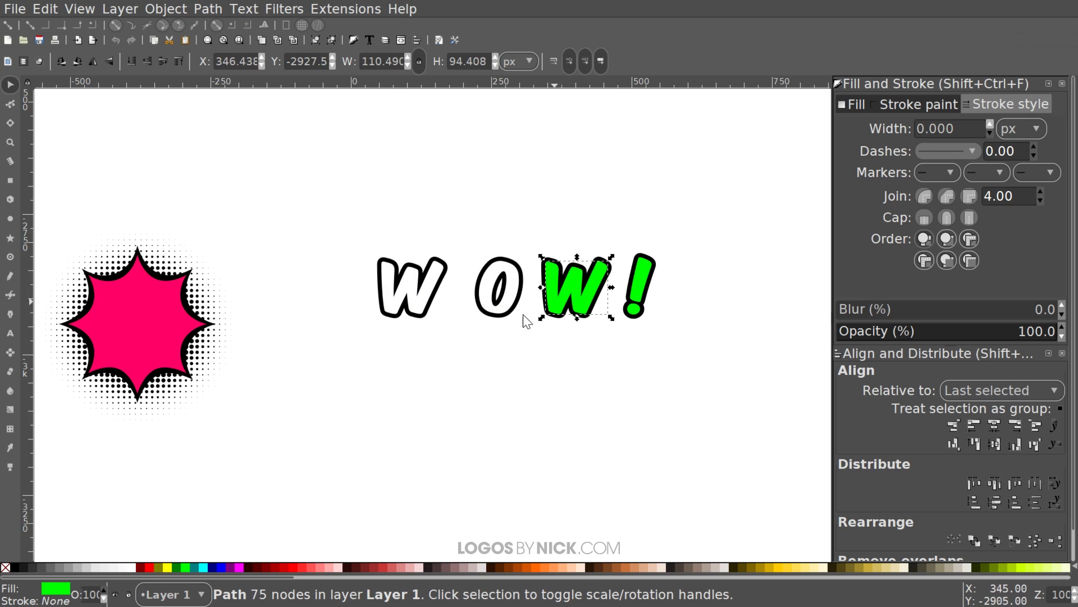
left_click(132, 568)
left_click(641, 285)
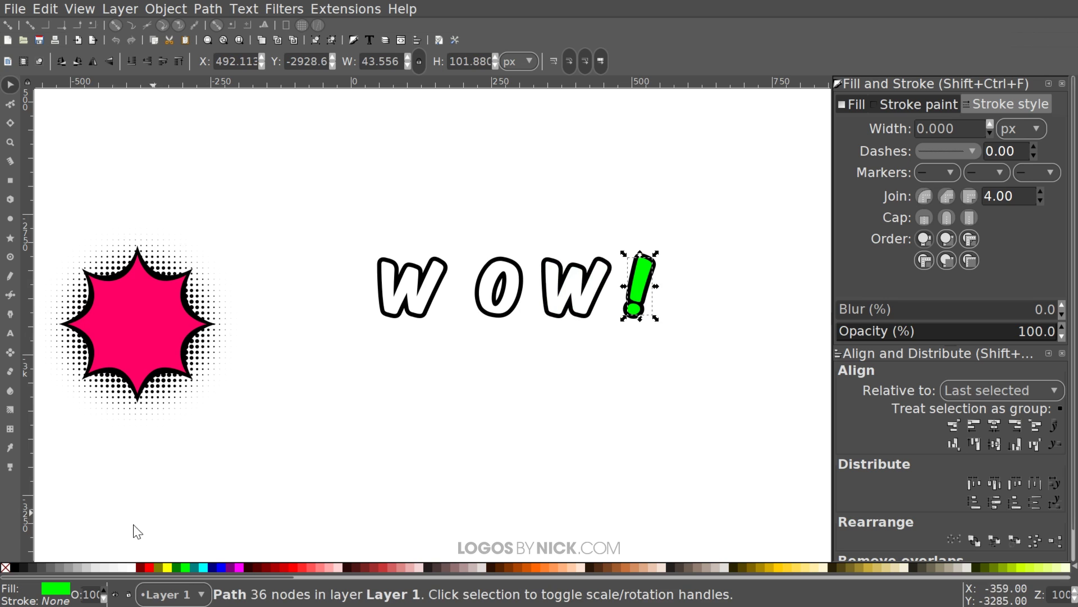
left_click(132, 568)
scroll(589, 313, "right", 3)
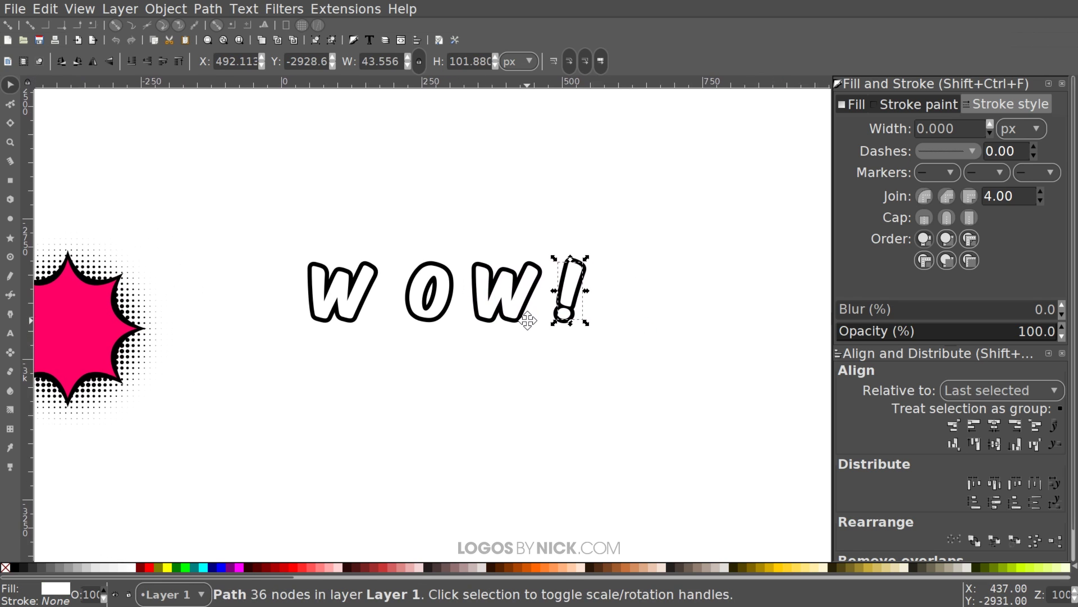
Step: Raise the exclamation mark and its shadow to the front and move them closer to the W
mouse_move(681, 412)
left_mouse_down()
mouse_move(562, 258)
mouse_move(537, 197)
left_mouse_up()
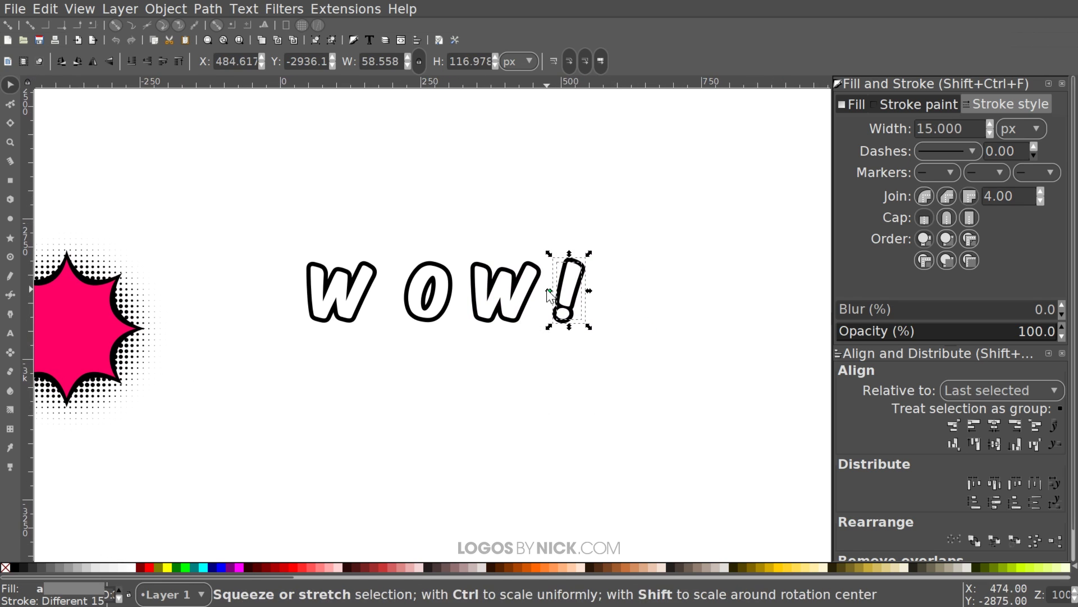
left_click(179, 59)
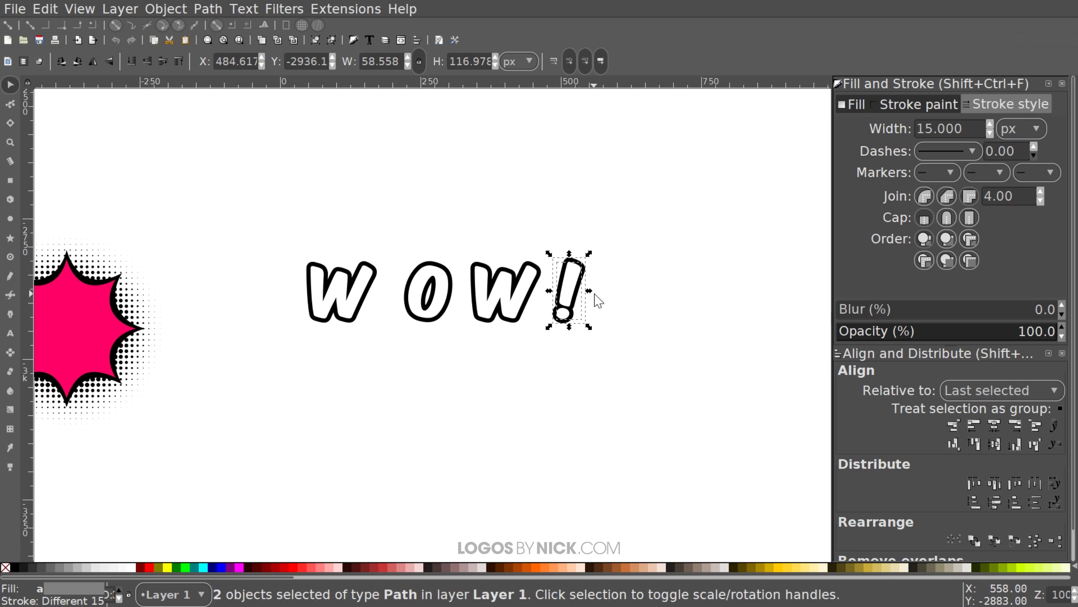
left_click_drag(570, 292, 541, 292)
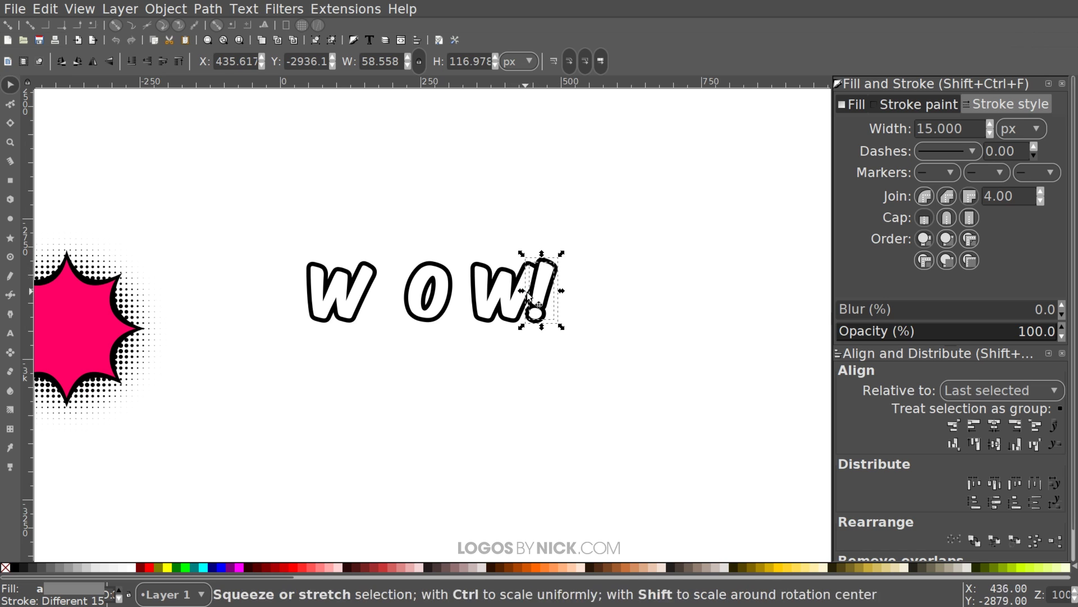
Step: Shift the second W, exclamation mark and O leftward so the letters sit tightly together
left_click_drag(668, 398, 459, 197)
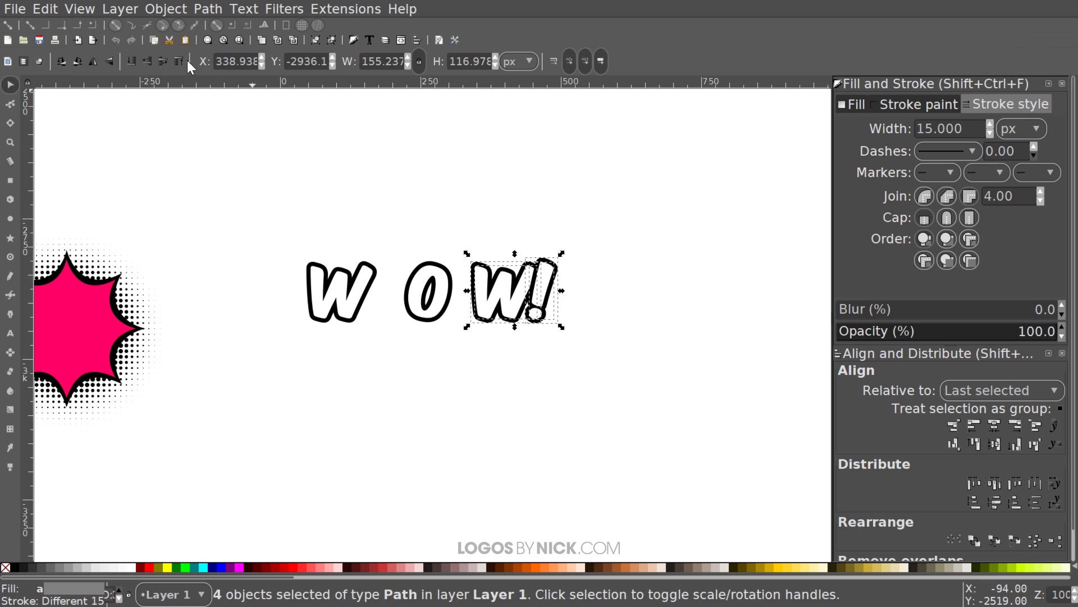
left_click_drag(548, 302, 511, 295)
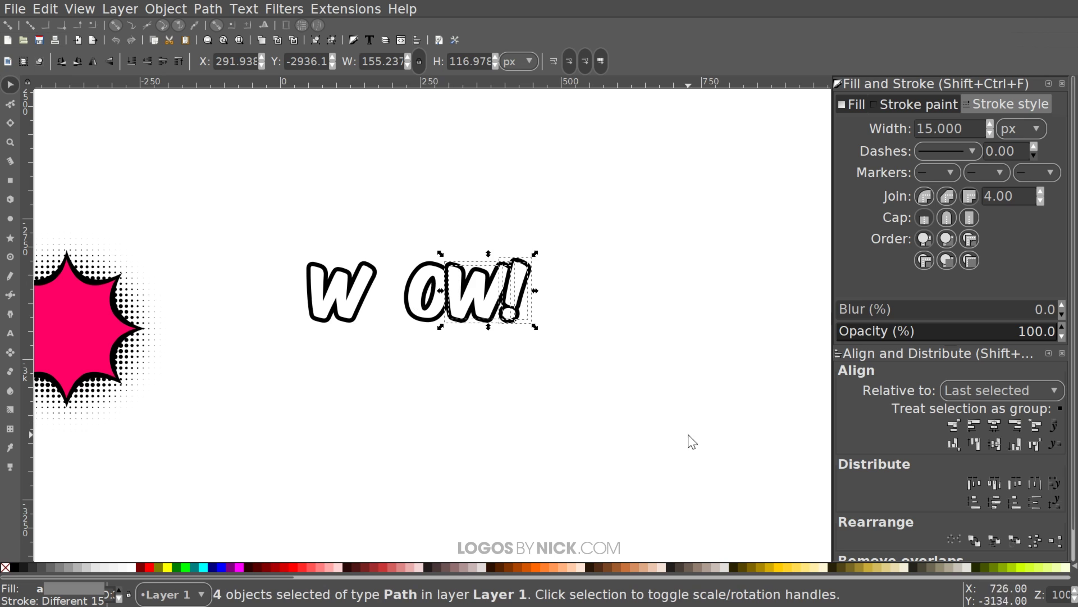
left_click_drag(701, 407, 393, 162)
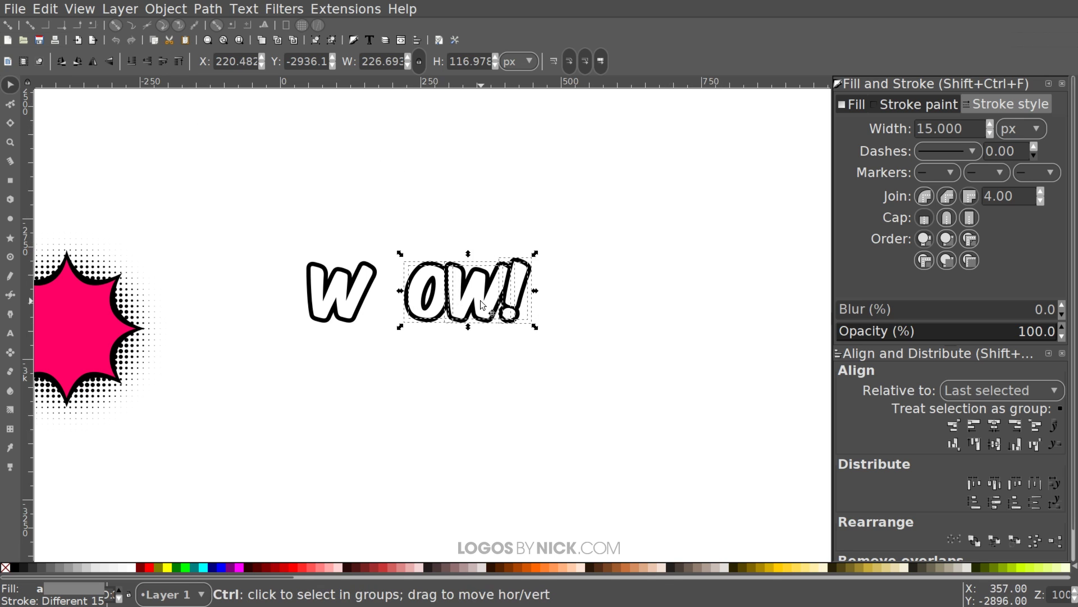
left_click_drag(480, 300, 436, 291)
scroll(436, 291, "left", 4)
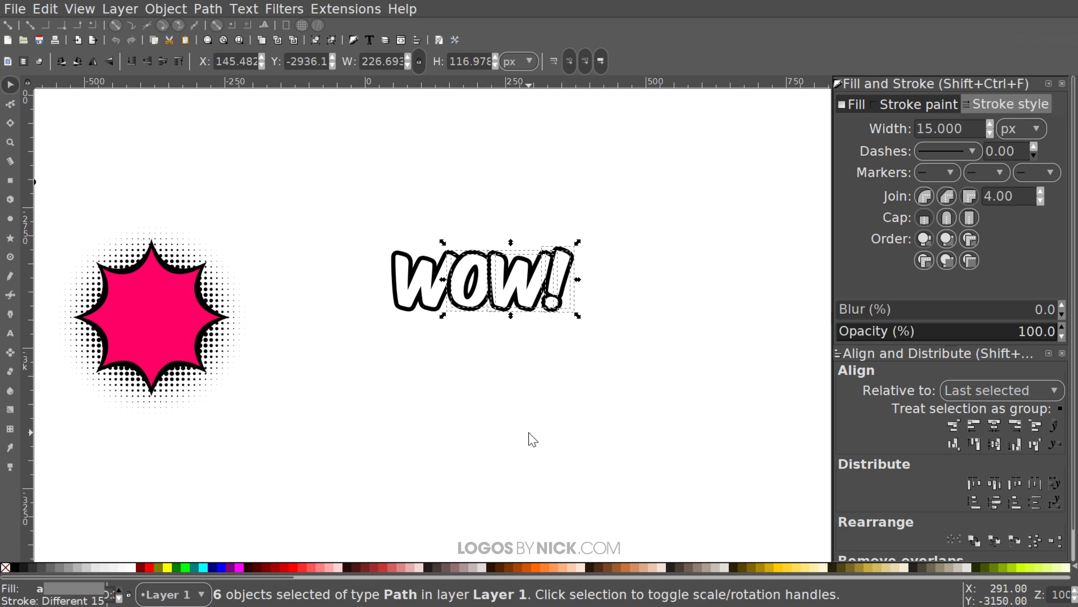
left_click(510, 322)
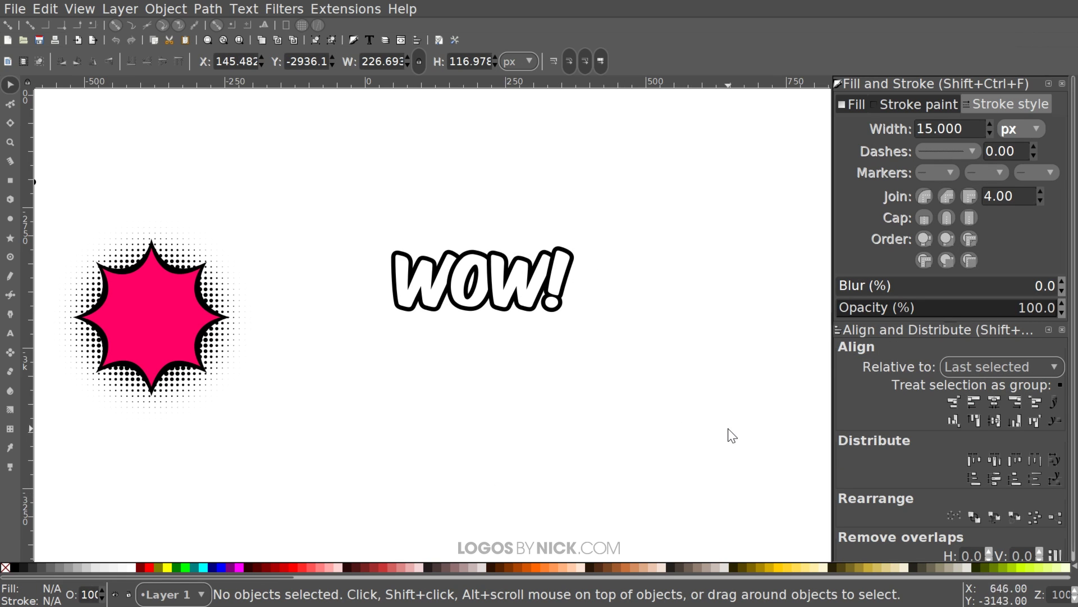
Step: Group the eight letter paths, then add a black duplicate offset down-left beneath the lettering
left_click_drag(726, 430, 335, 176)
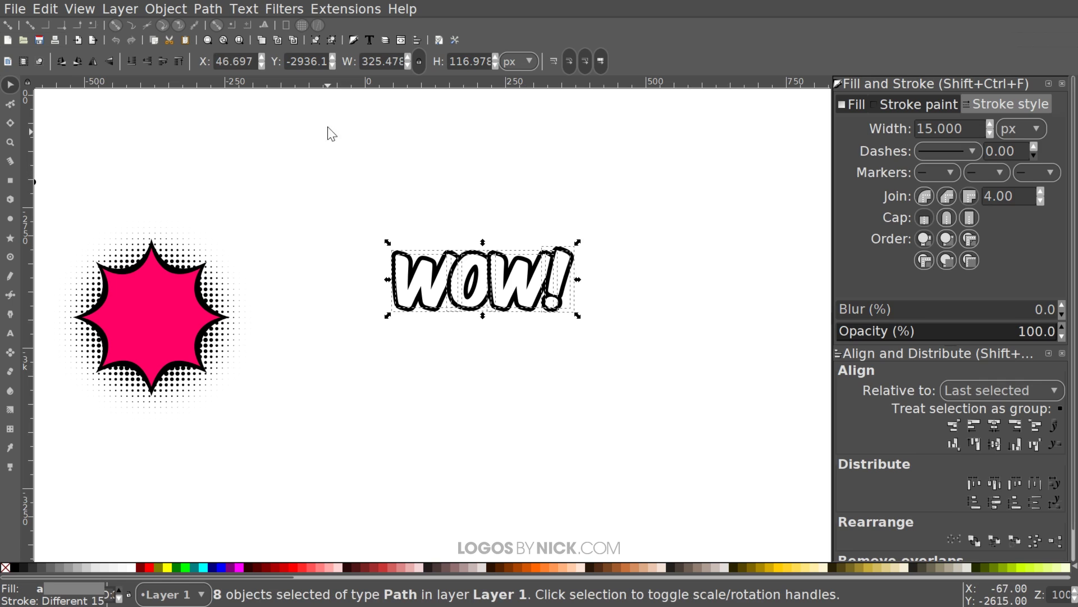
left_click(317, 39)
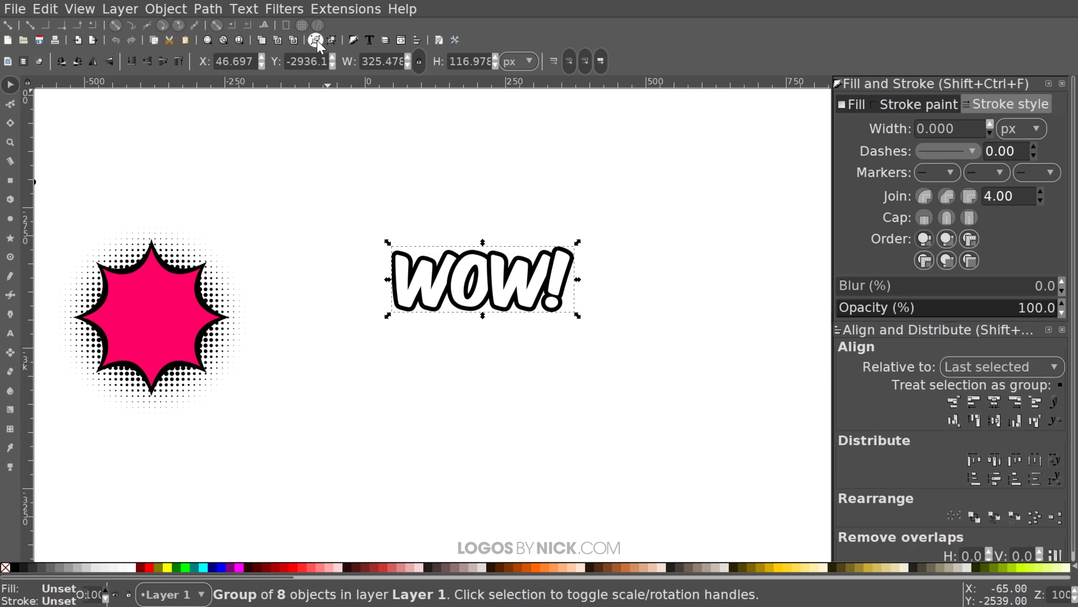
right_click(510, 289)
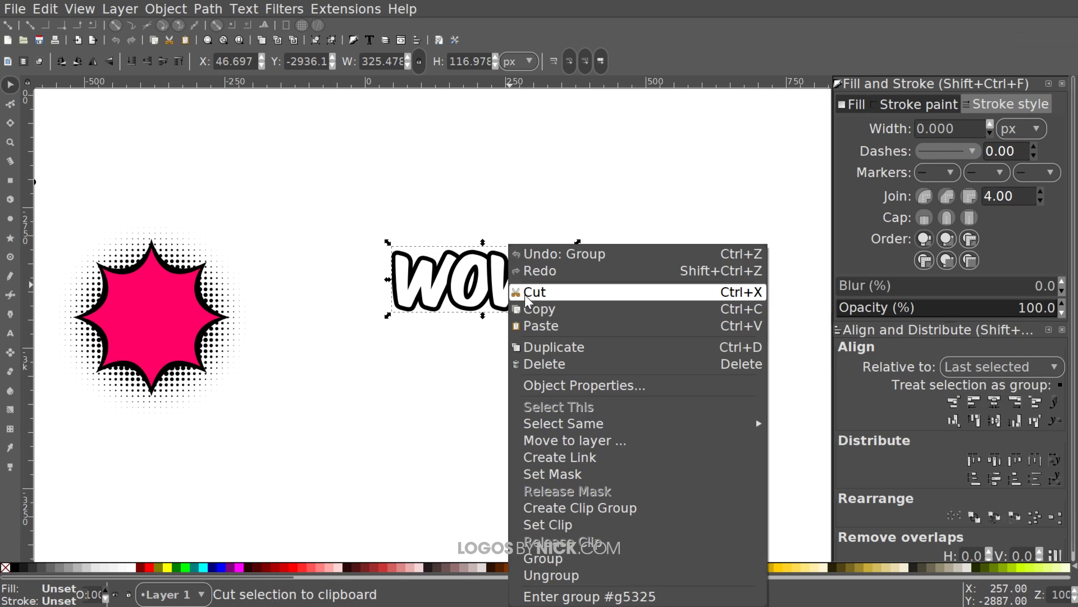
left_click(540, 347)
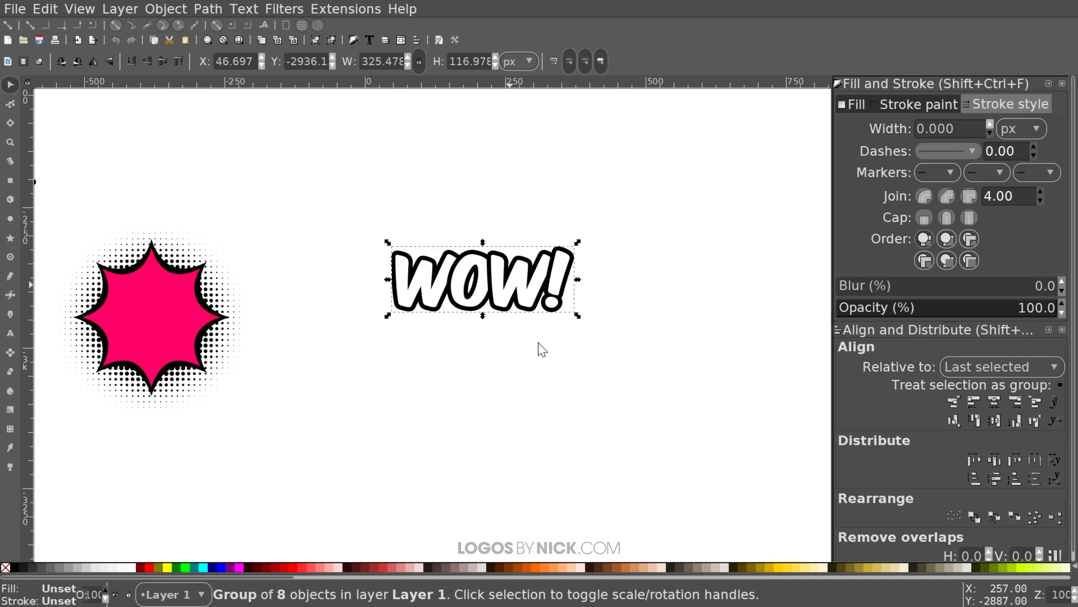
left_click(13, 566)
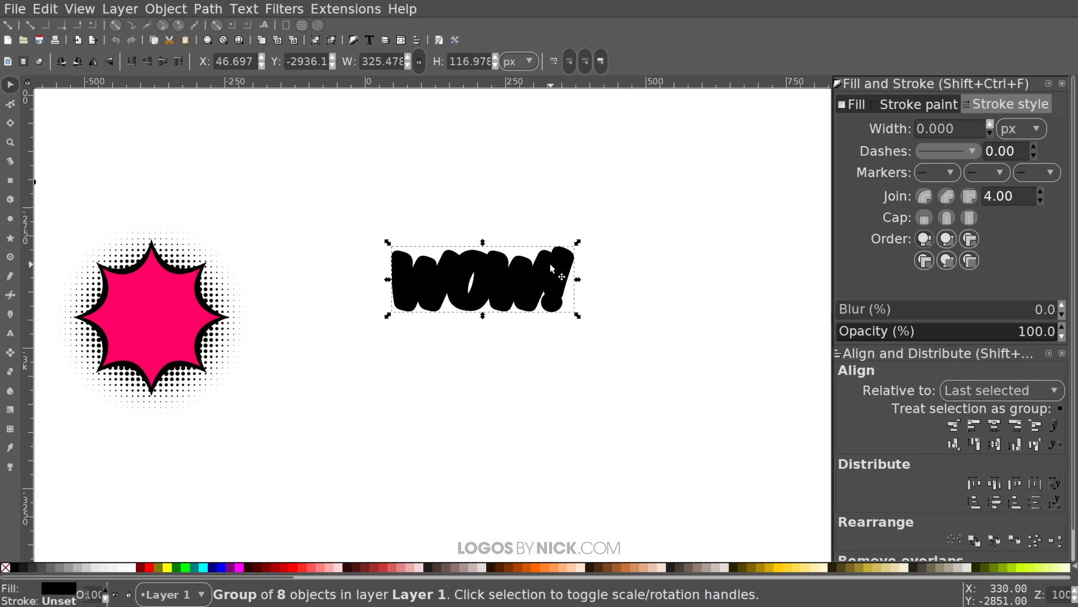
left_click_drag(550, 264, 543, 267)
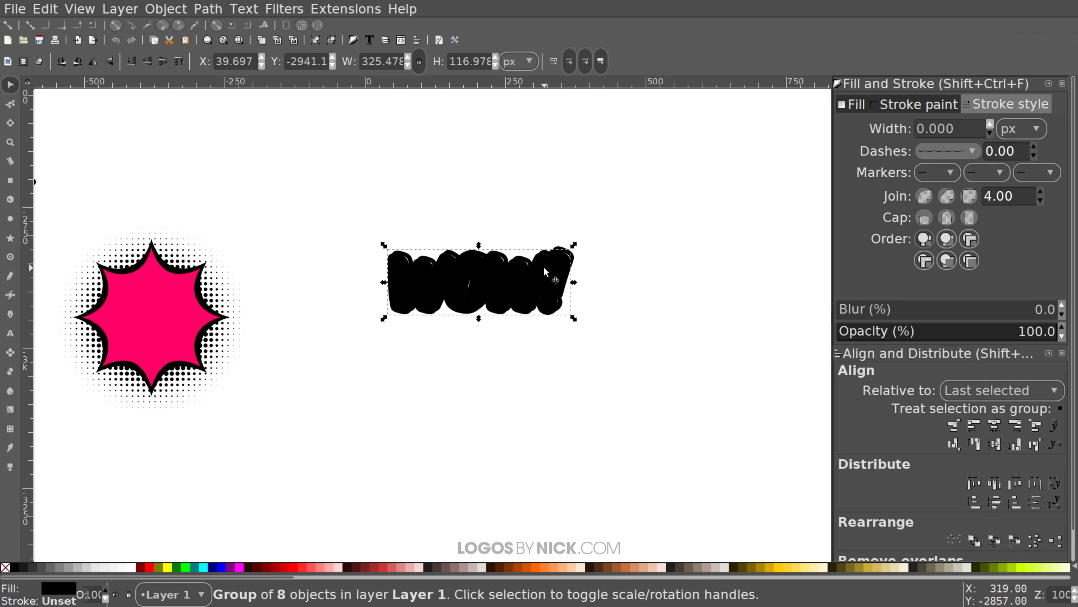
left_click(147, 60)
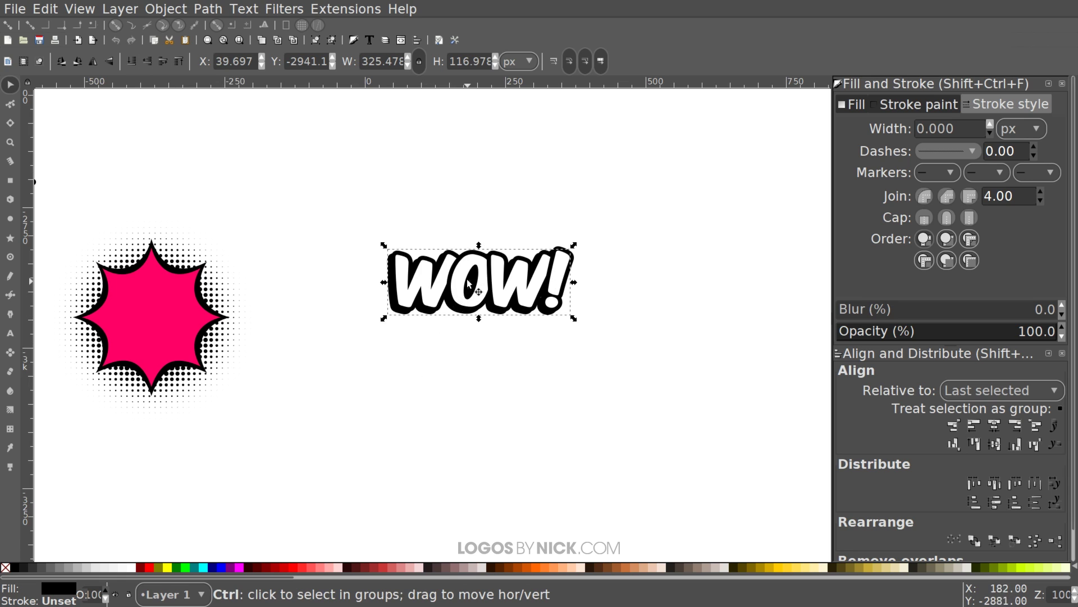
left_click_drag(392, 307, 388, 306)
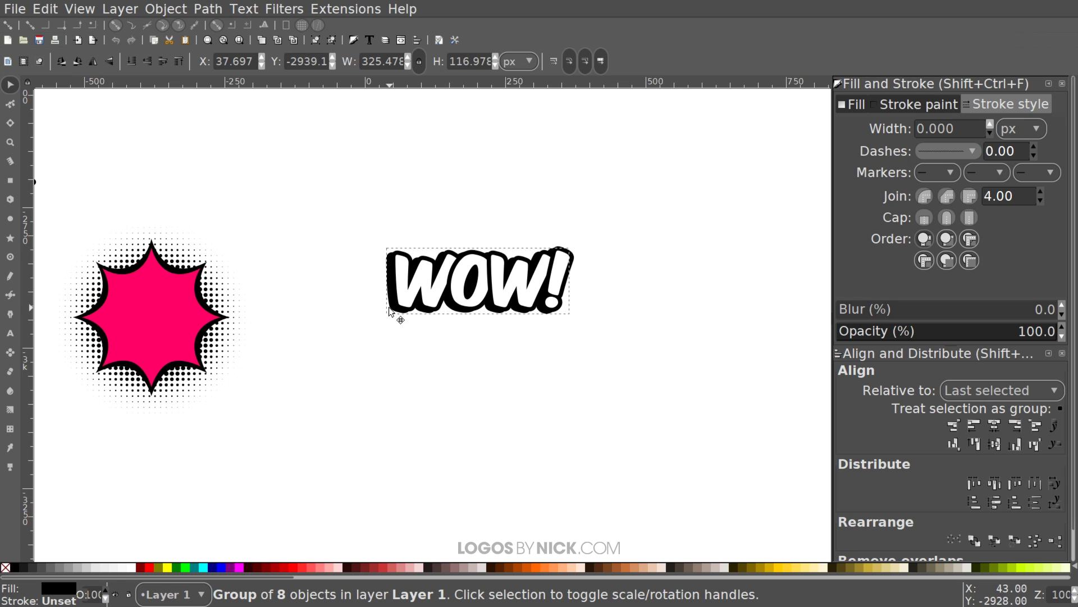
key("ctrl+z")
left_click(508, 355)
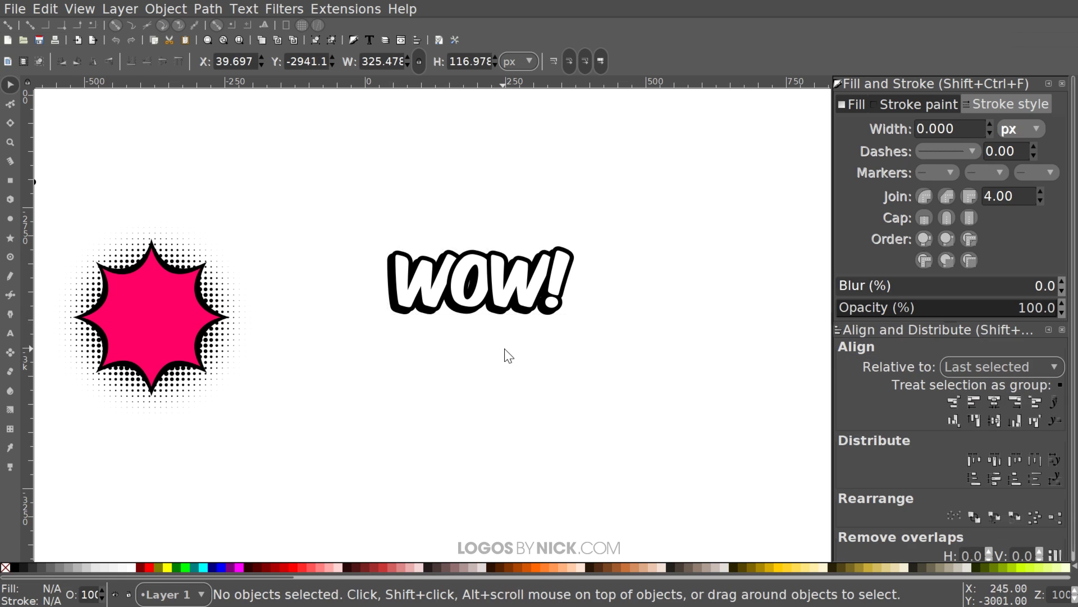
Step: Group the lettering with its shadow, then trial it on the pink star and undo the resize
left_click_drag(728, 449, 304, 146)
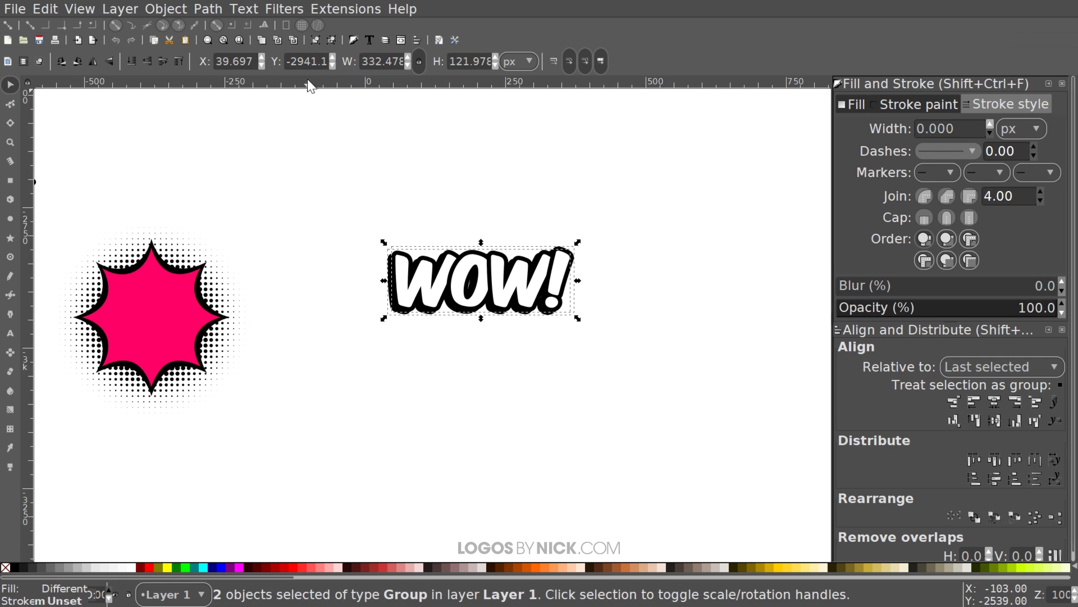
left_click(318, 40)
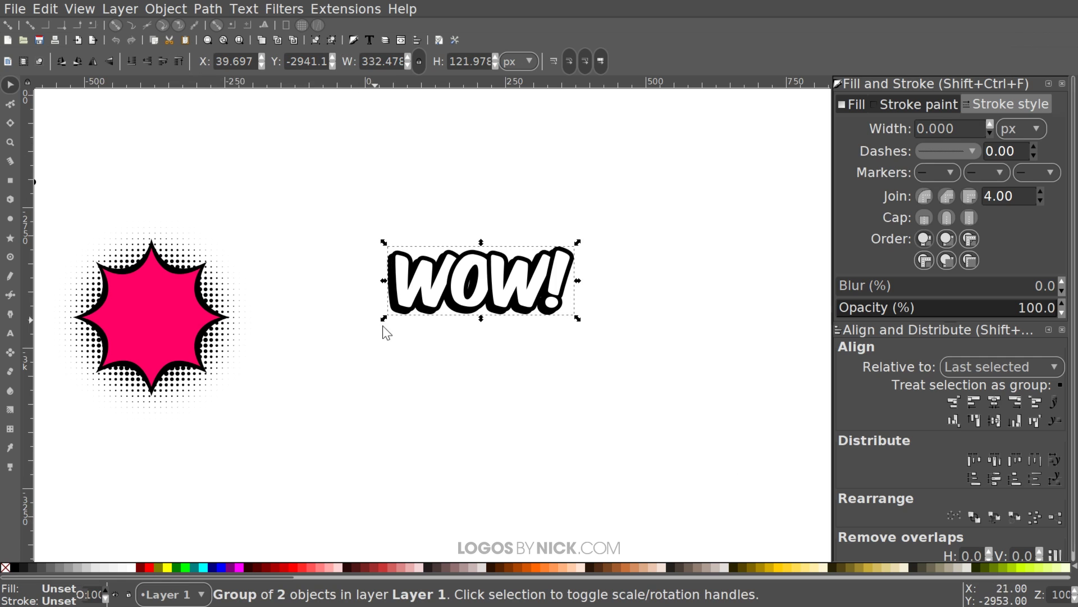
left_click_drag(495, 360, 719, 340)
left_click_drag(744, 248, 528, 280)
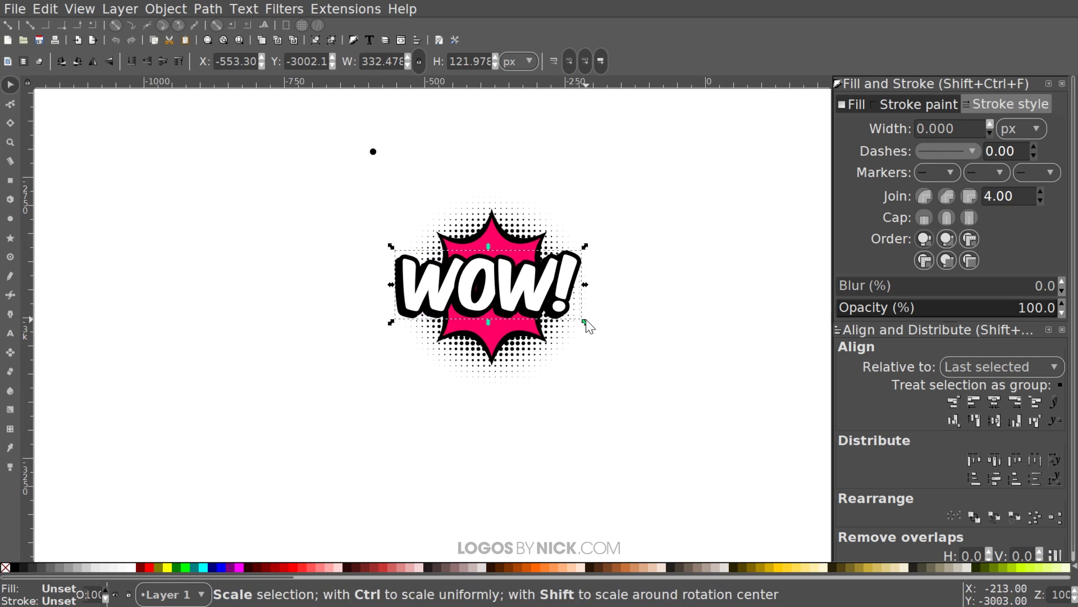
left_click_drag(585, 321, 569, 320)
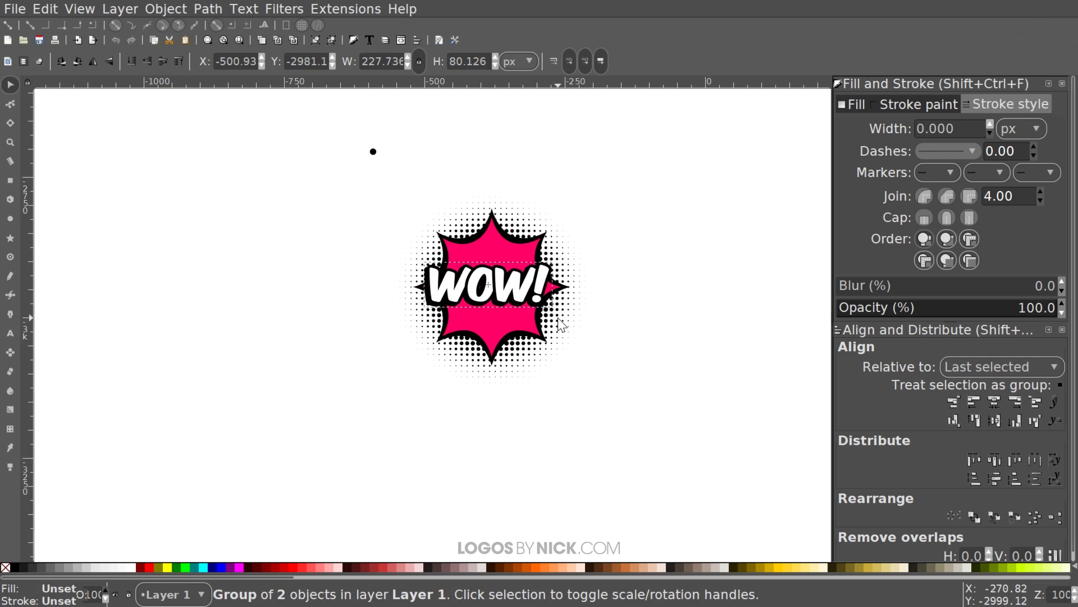
key("ctrl+z")
Step: Enable stroke scaling on resize and move the WOW group off the star to its upper right
scroll(556, 322, "right", 9)
left_click_drag(292, 292, 533, 293)
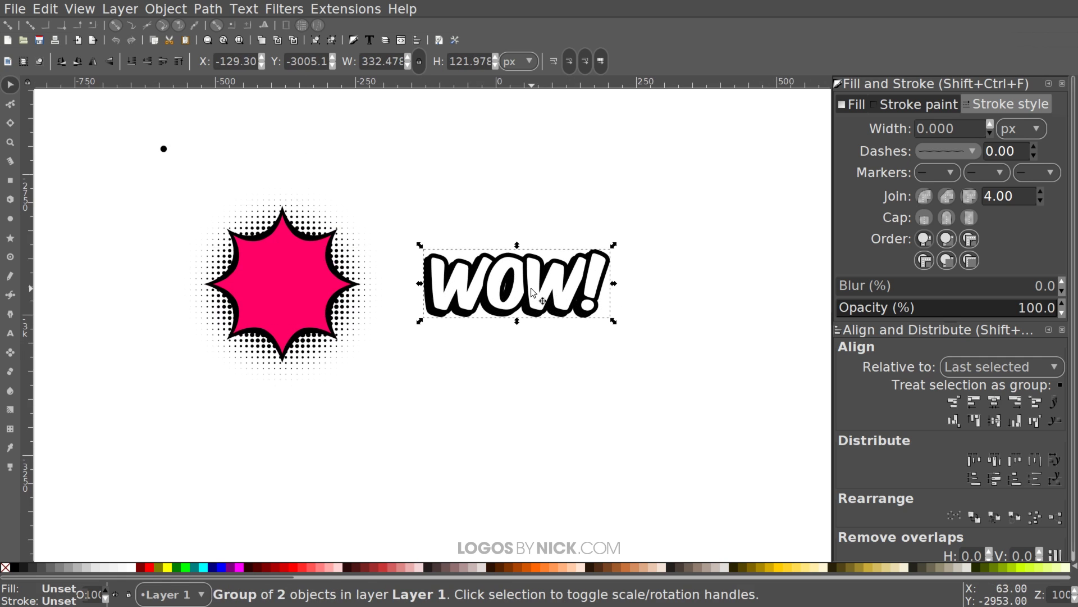
left_click(551, 62)
key("ctrl+z")
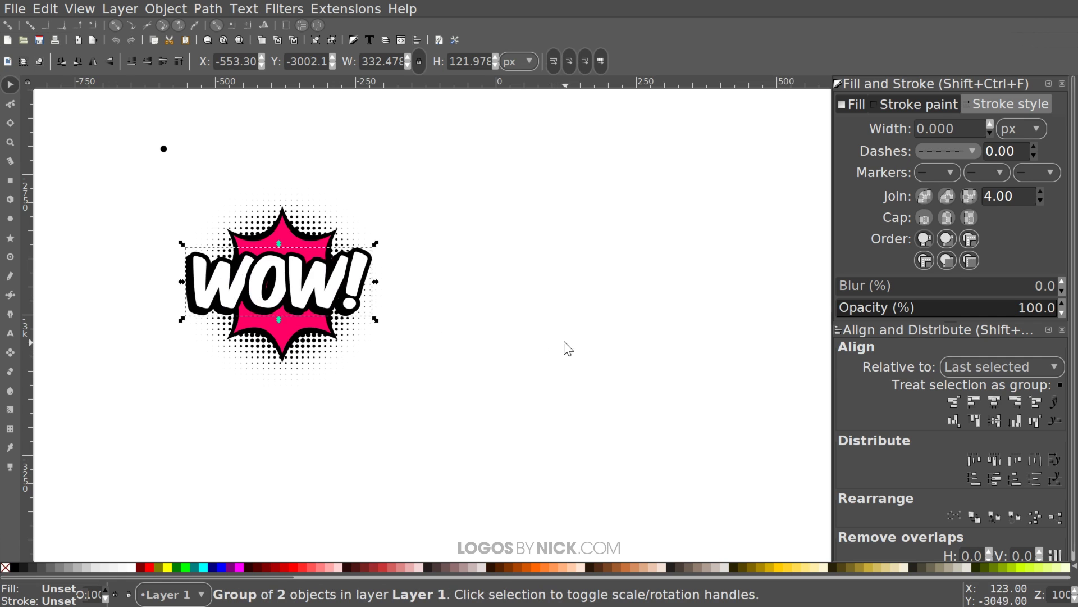
scroll(469, 326, "down", 2)
key("Escape")
left_click_drag(373, 289, 522, 184)
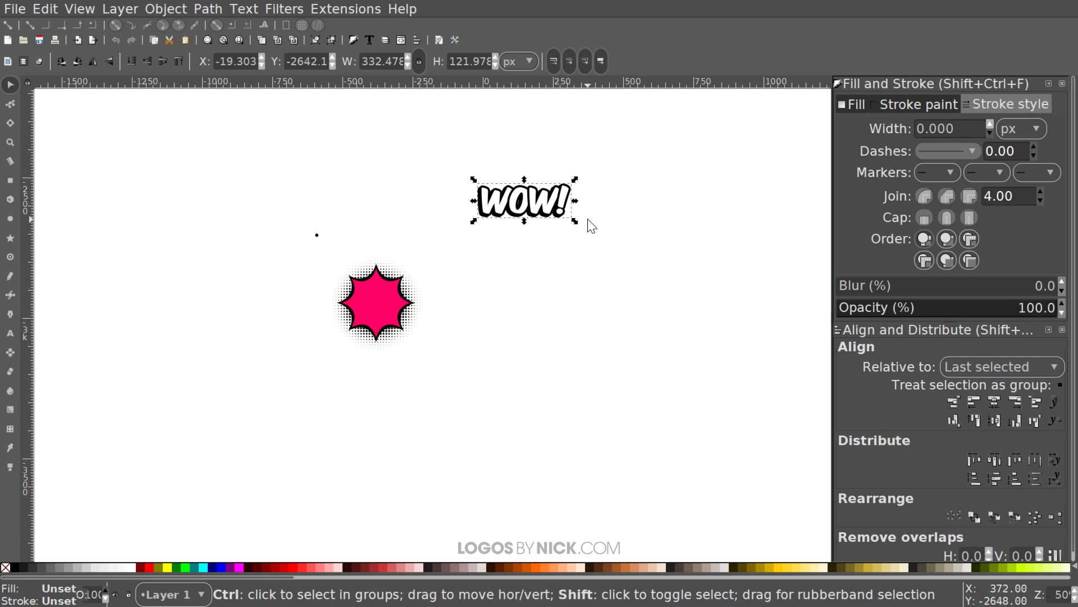
Step: Compare enlarging WOW! with and without stroke-width scaling, undoing both, leaving scaling on
left_click_drag(579, 221, 712, 313)
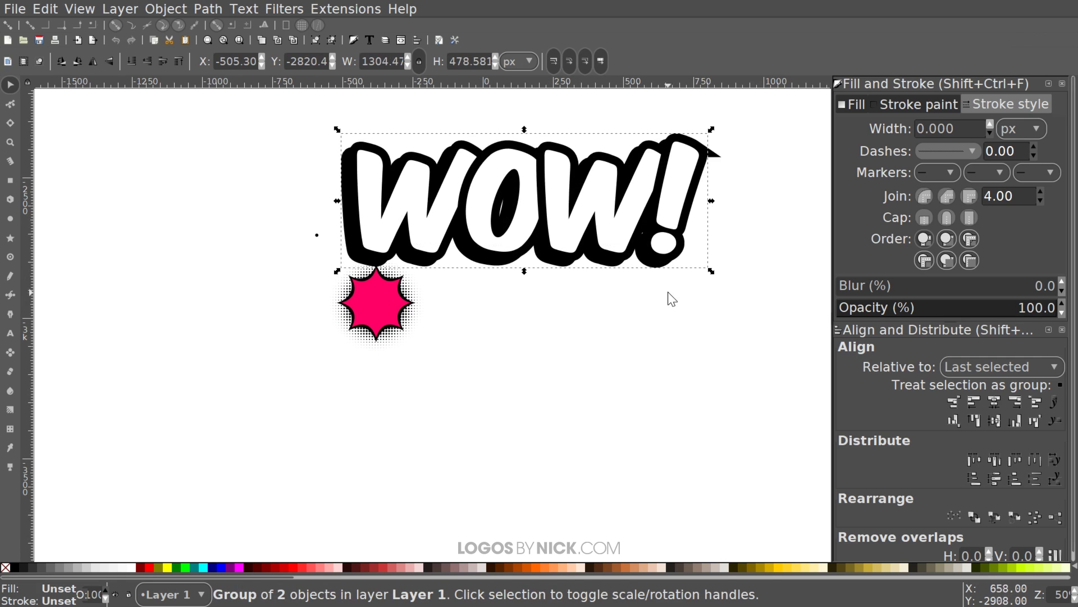
key("ctrl+z")
left_click(554, 62)
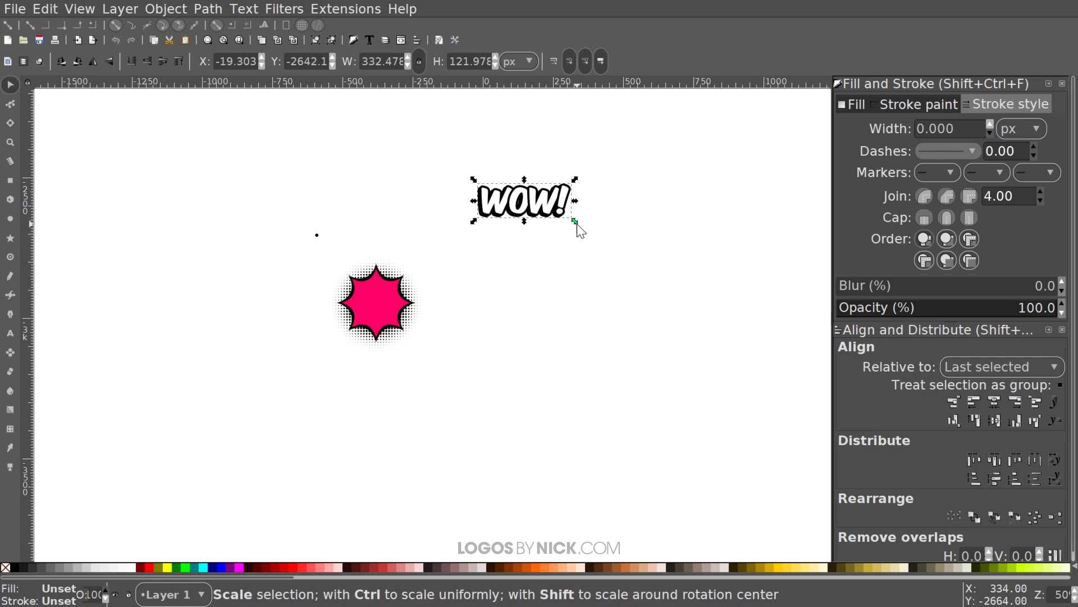
left_click_drag(577, 223, 708, 308)
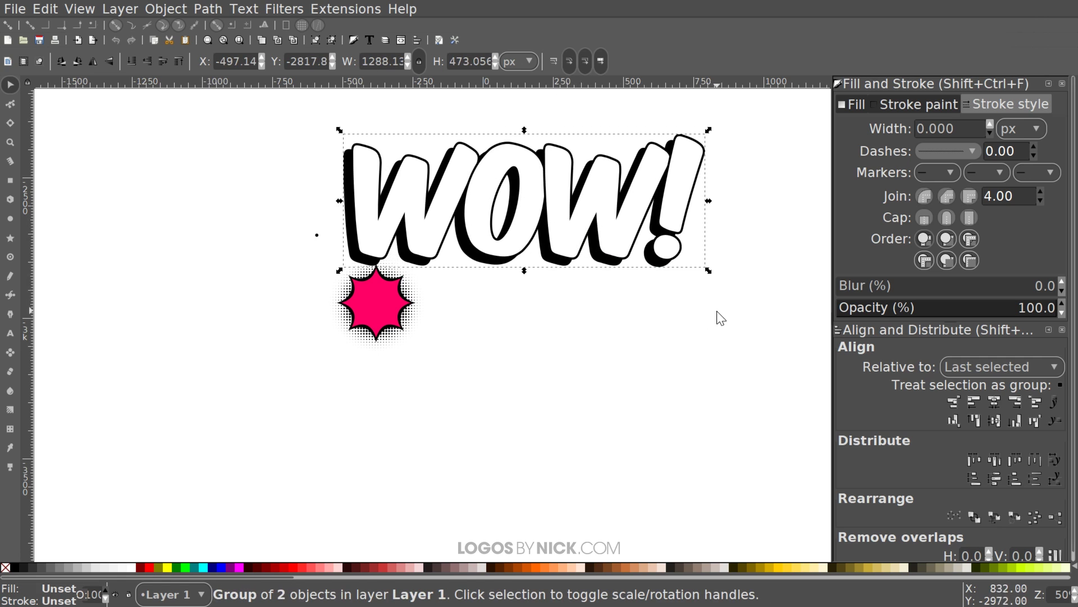
key("ctrl+z")
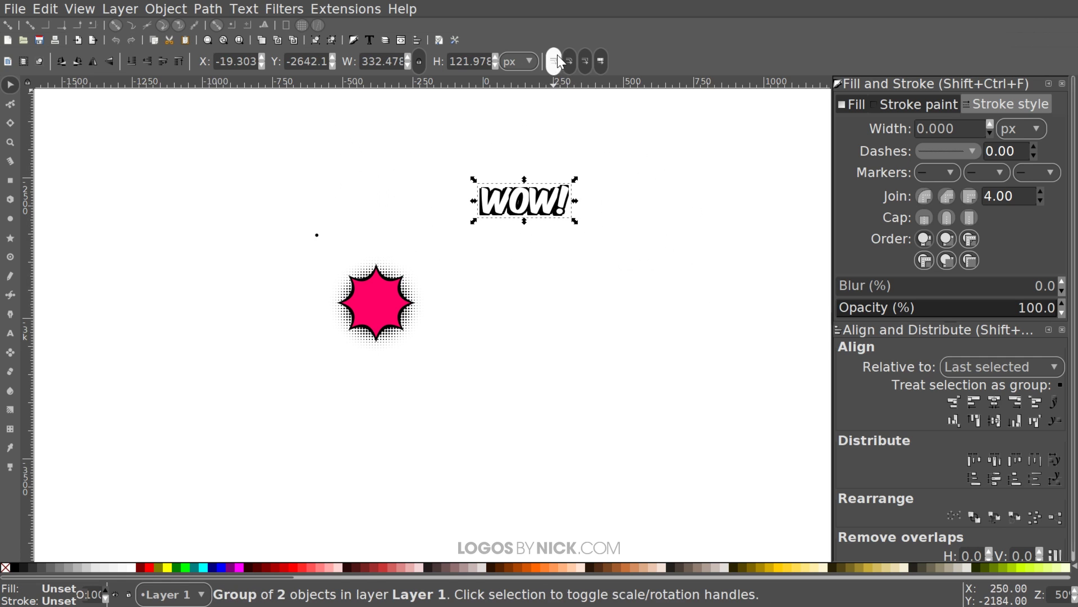
left_click(557, 56)
Step: Move the WOW! group onto the centre of the pink starburst
scroll(489, 272, "up", 1)
scroll(561, 236, "left", 4)
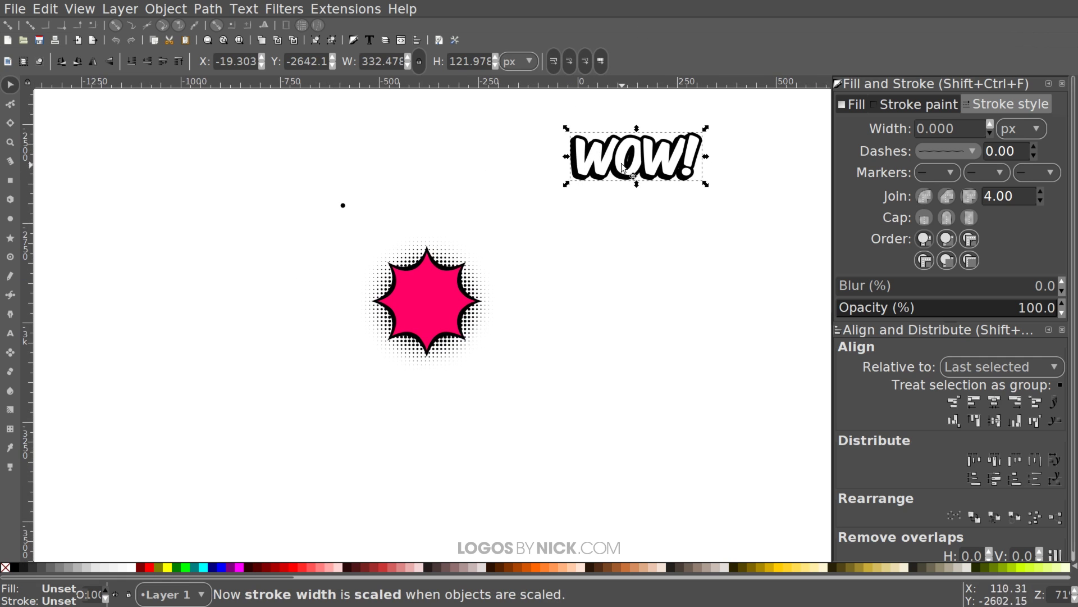
left_click_drag(623, 167, 432, 311)
scroll(439, 299, "up", 2)
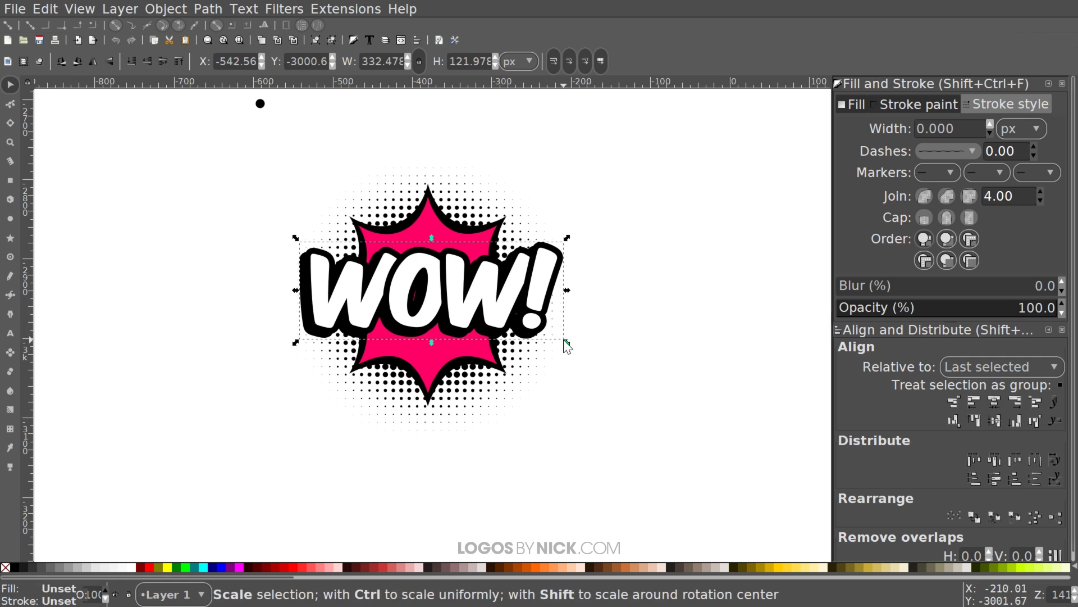
Step: Shrink WOW! slightly to fit inside the starburst and recentre it
left_click_drag(564, 340, 529, 341)
left_click_drag(540, 346, 544, 349)
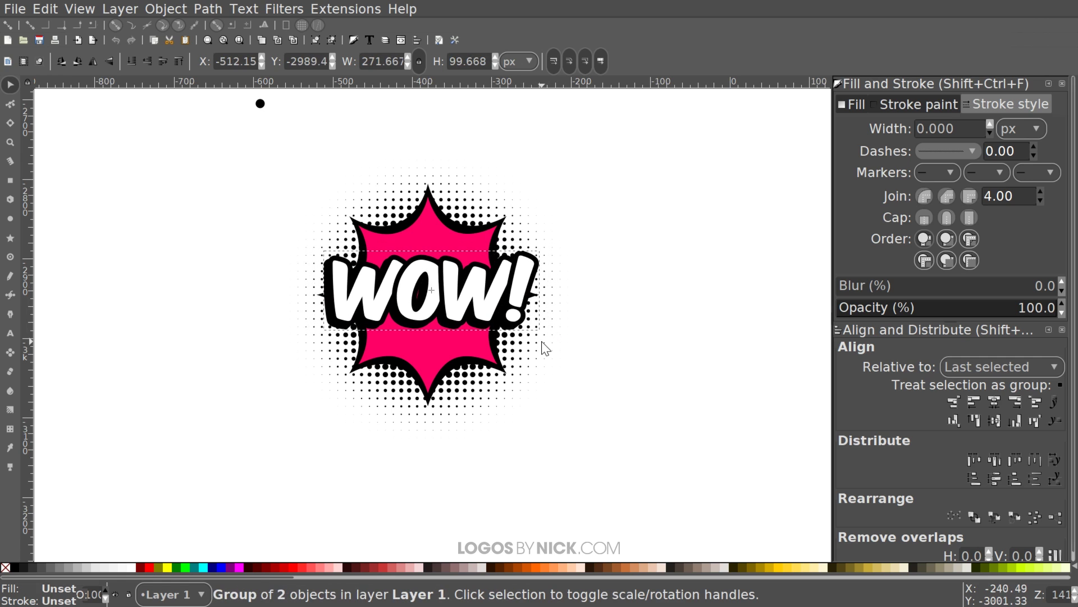
left_click_drag(479, 288, 477, 287)
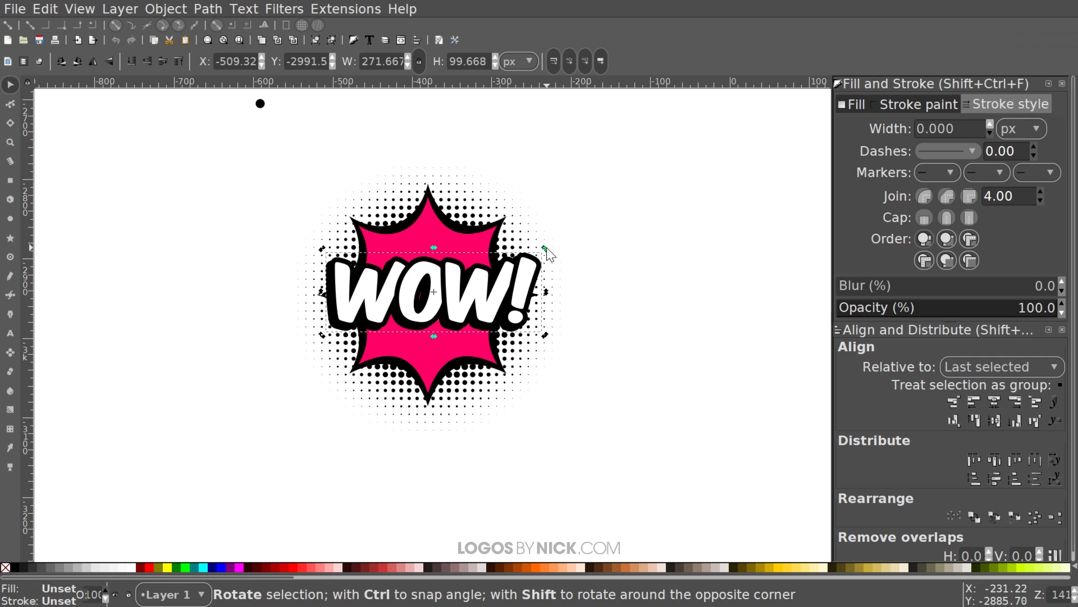
Step: Tilt WOW! about 10° so it rises to the right, then settle its position
left_click_drag(547, 251, 537, 233)
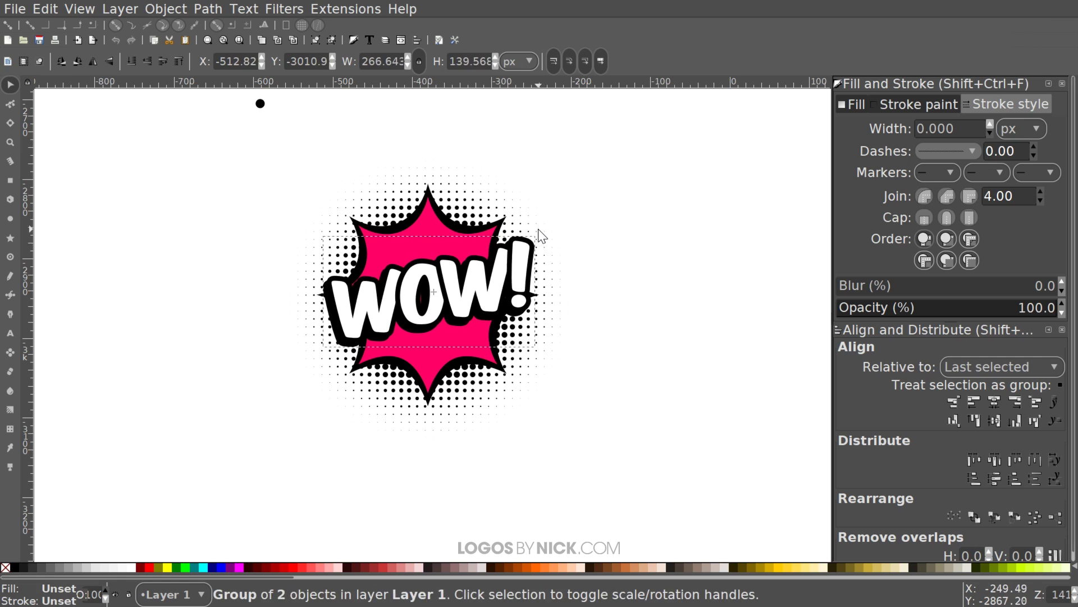
left_click_drag(479, 285, 483, 282)
left_click(618, 402)
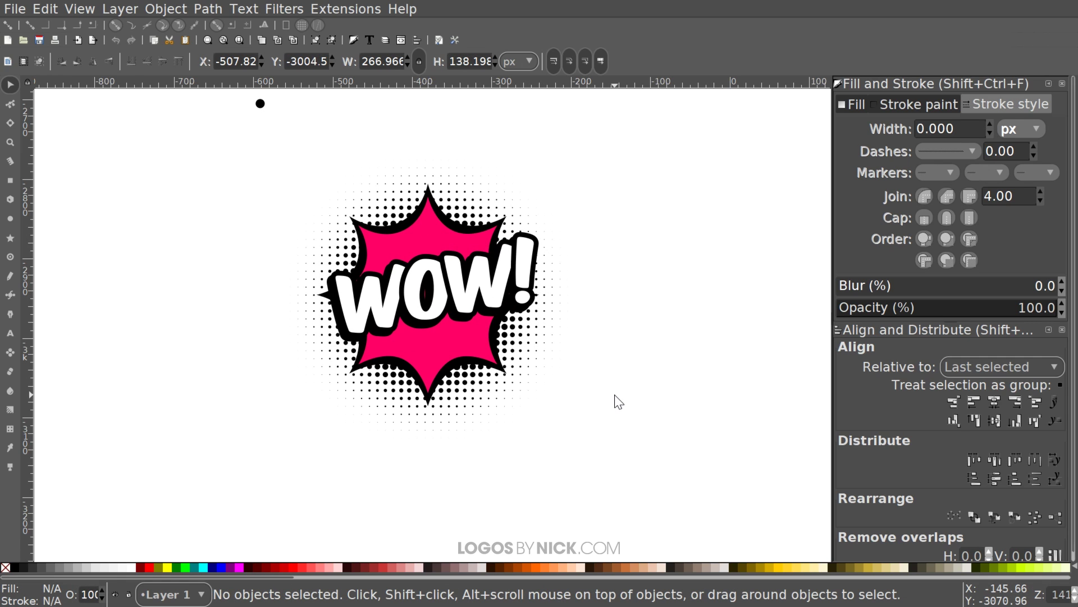